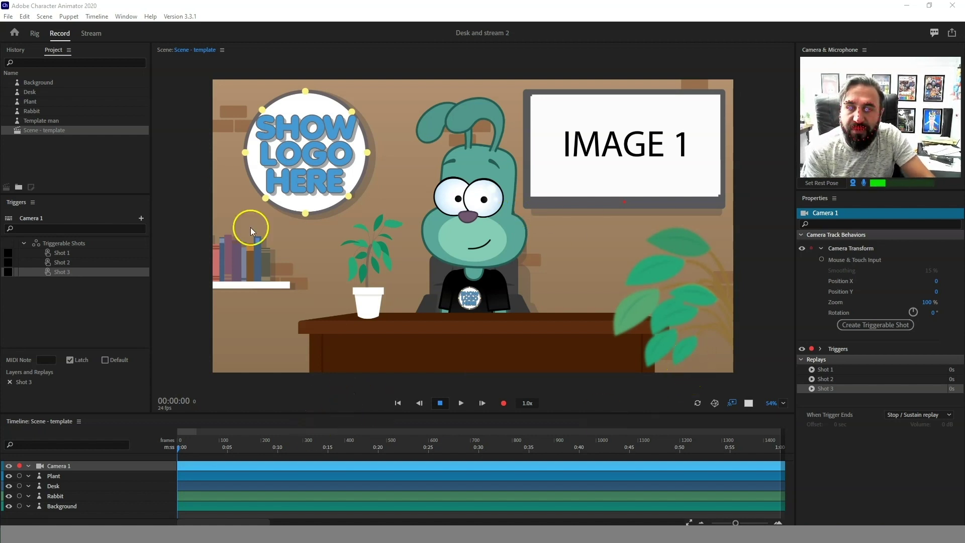
# Open the Rabbit puppet's artwork in Photoshop and delete its TV Trigger group
pyautogui.click(53, 111)
pyautogui.hotkey('ctrl', 'e')
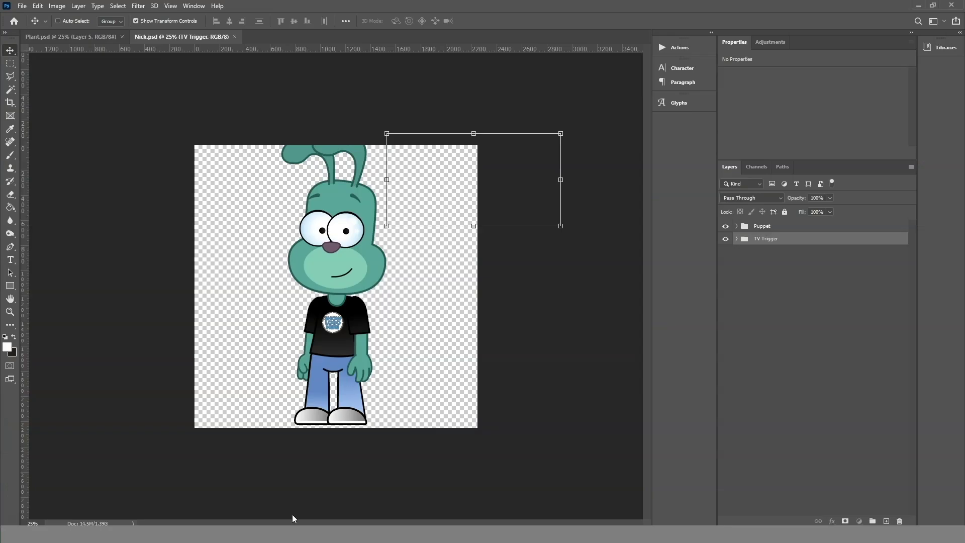
pyautogui.click(778, 239)
pyautogui.click(775, 239)
pyautogui.press('Delete')
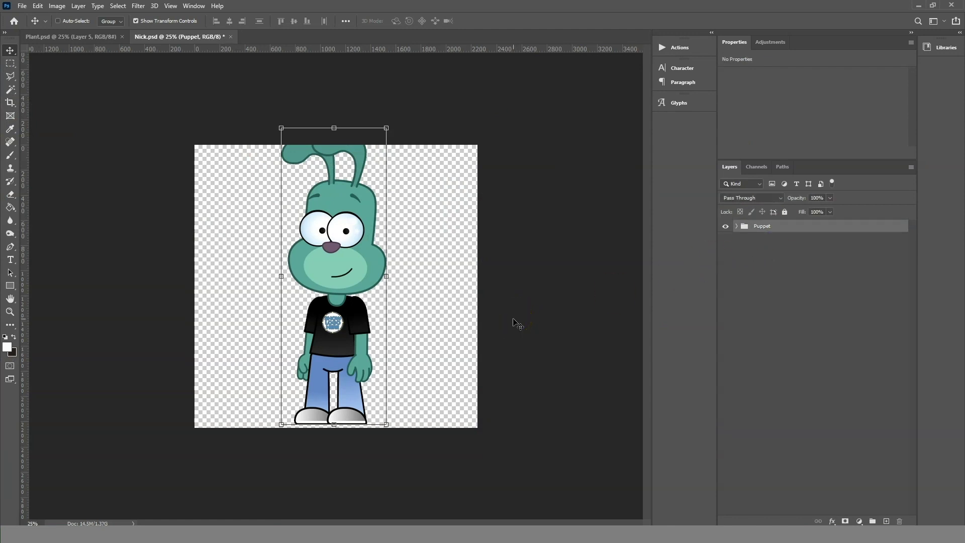
# Save Nick.psd and bring up the Plant.psd document
pyautogui.click(22, 6)
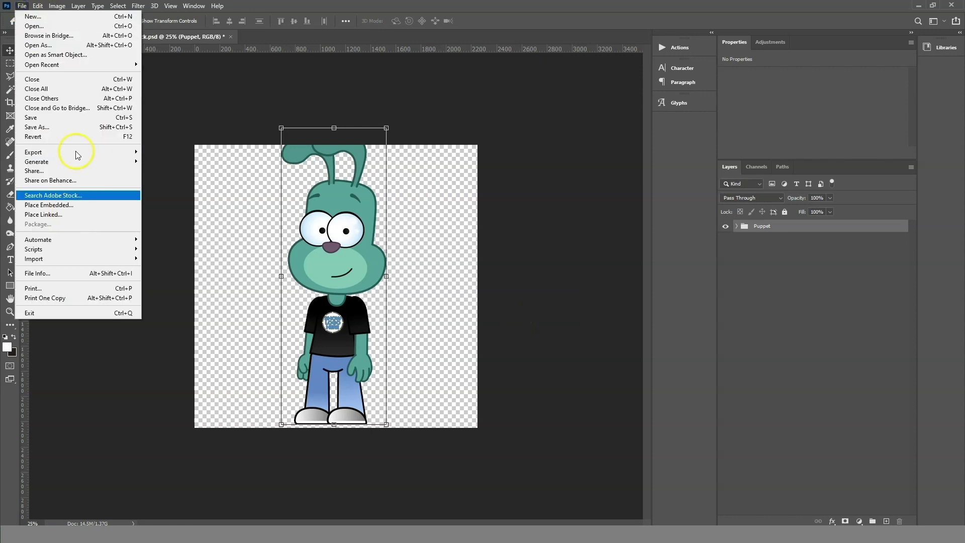
pyautogui.click(82, 120)
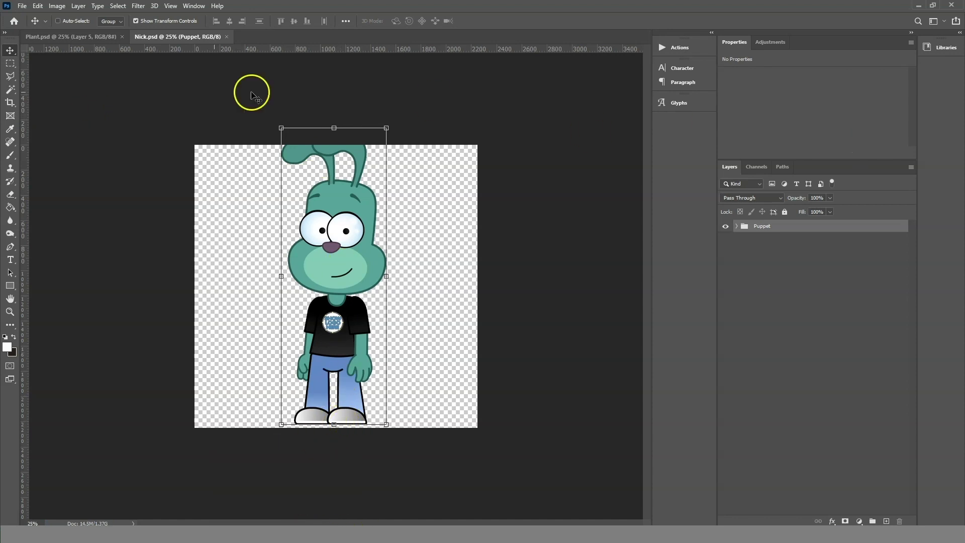
pyautogui.click(76, 37)
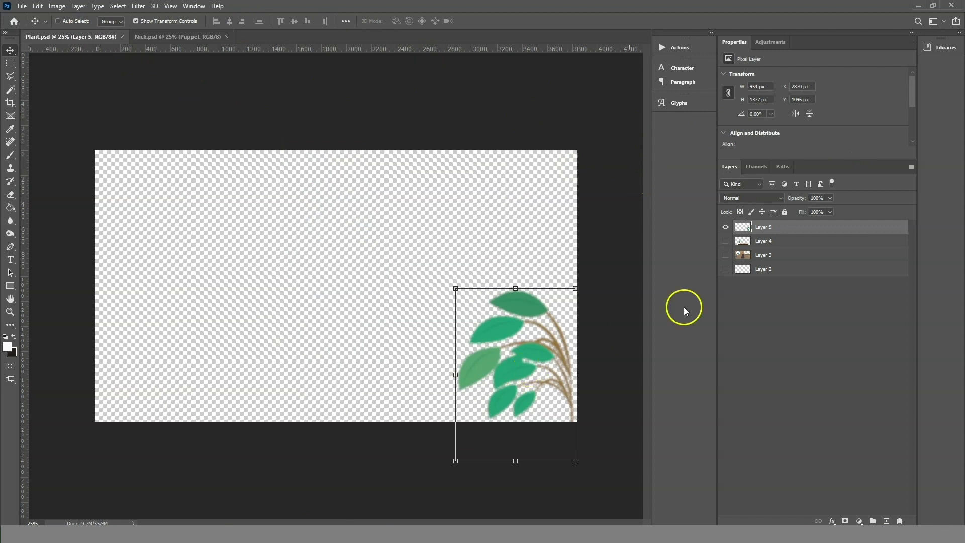
# Show only the office background layer and save it as Background PNG, replacing the existing file
pyautogui.click(729, 254)
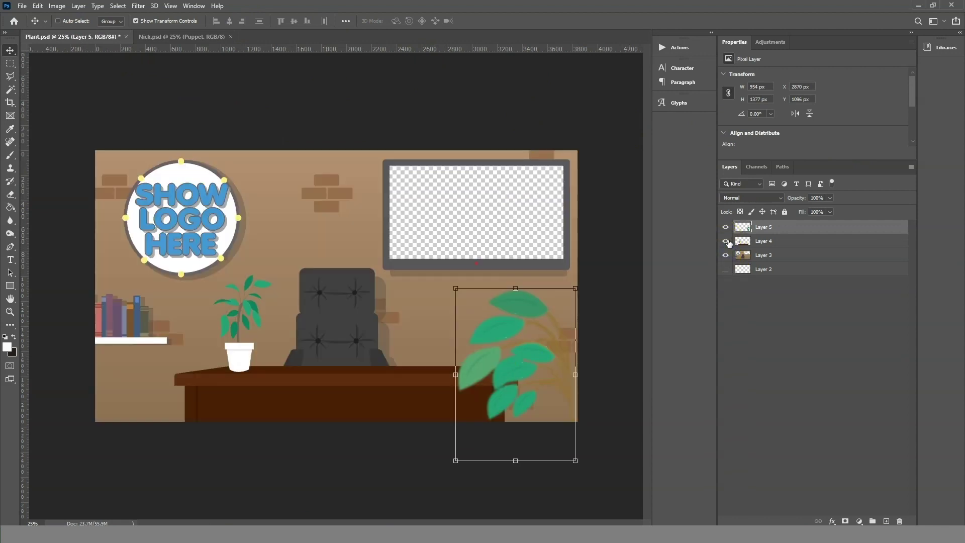
pyautogui.click(729, 226)
pyautogui.click(775, 256)
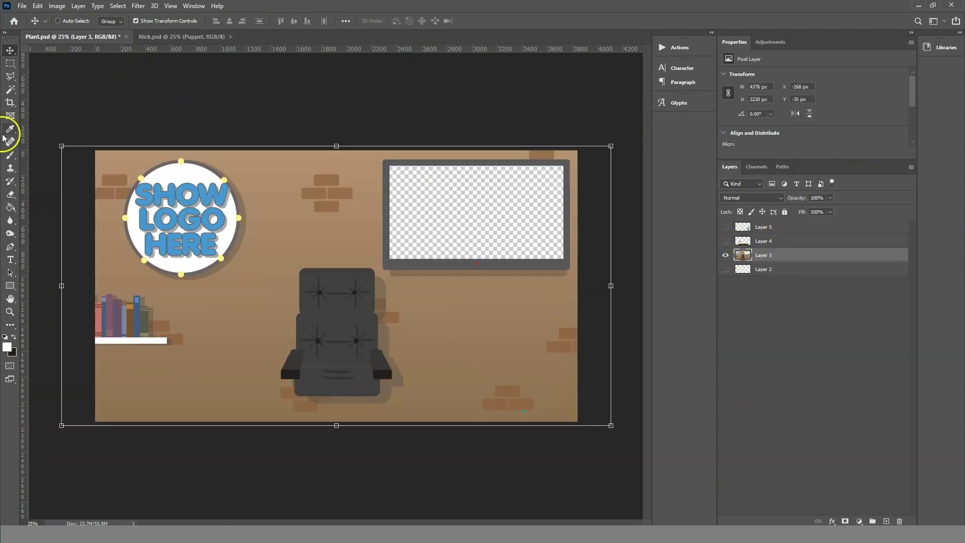
pyautogui.click(22, 5)
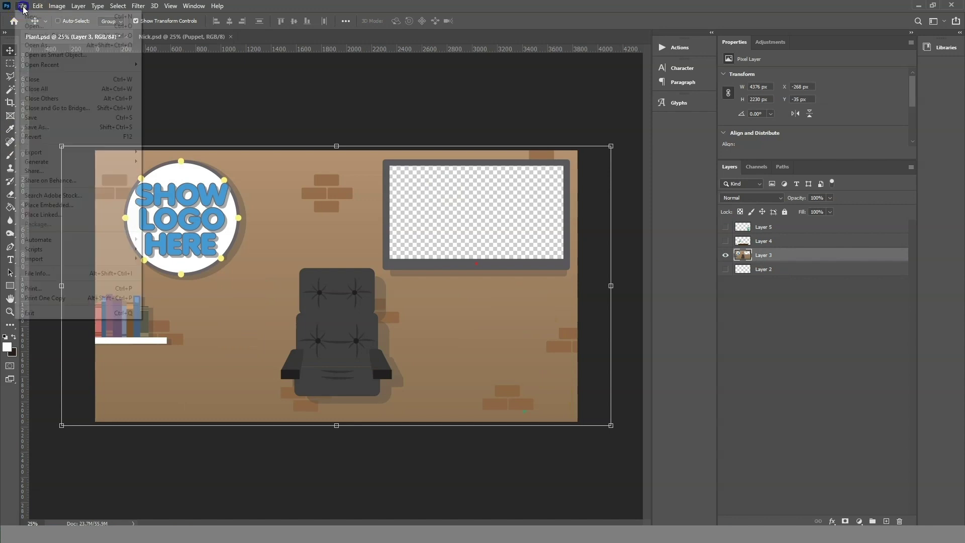
pyautogui.click(71, 129)
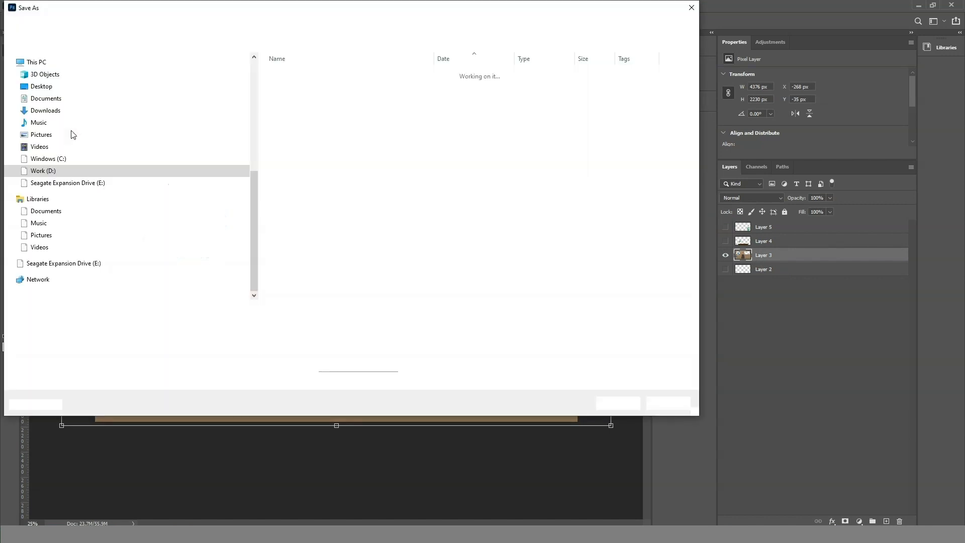
pyautogui.click(183, 323)
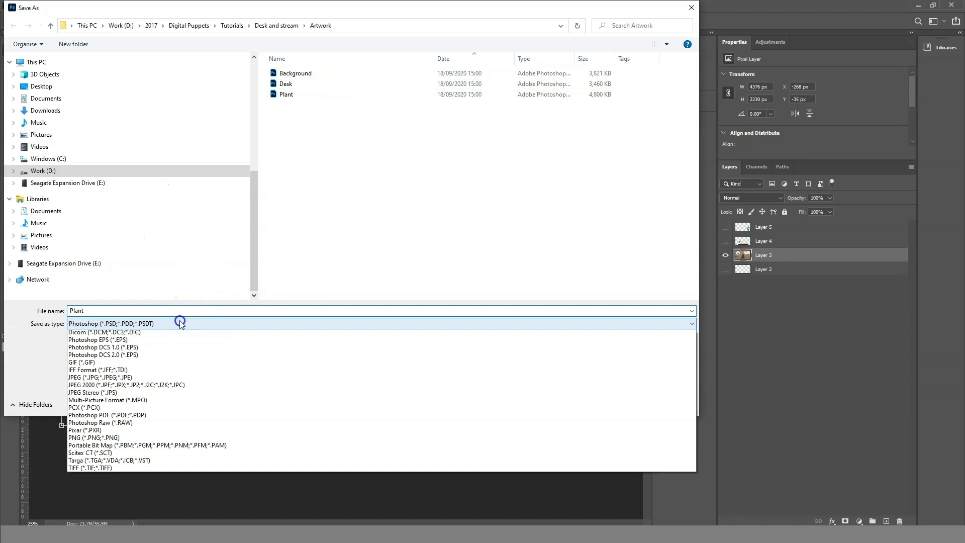
pyautogui.scroll(-2, 154, 483)
pyautogui.click(153, 459)
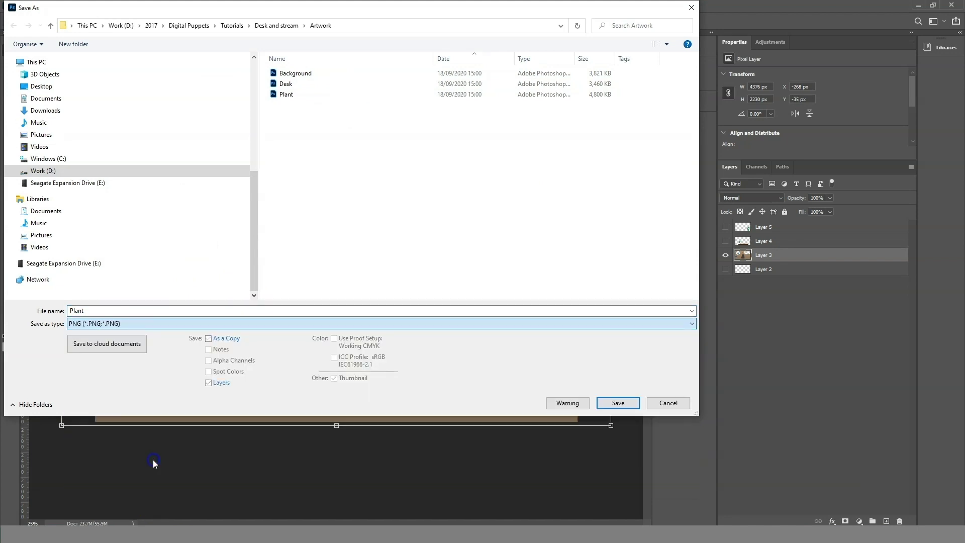
pyautogui.click(337, 79)
pyautogui.click(624, 404)
pyautogui.click(492, 268)
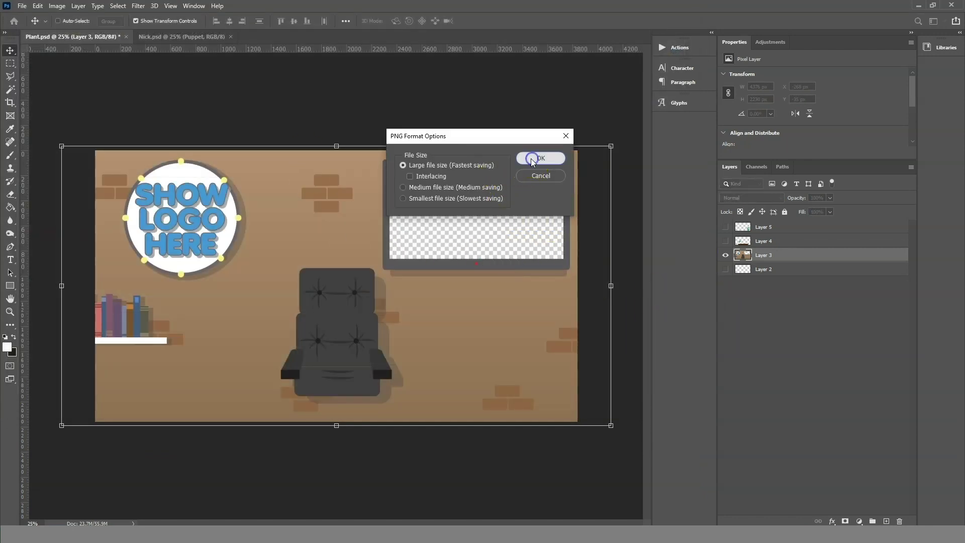
pyautogui.click(540, 158)
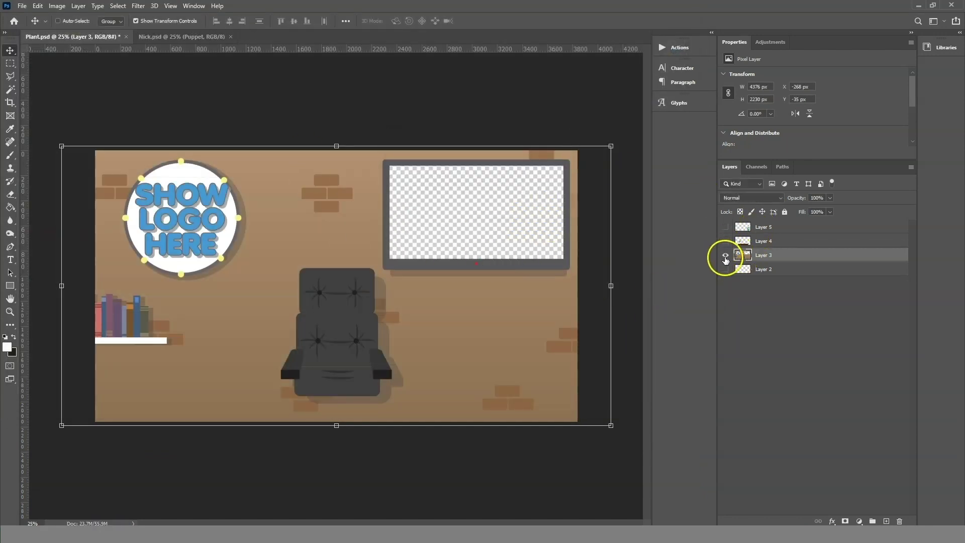
# Show only the plant-and-desk layer and save it as a PNG named Desk
pyautogui.click(725, 256)
pyautogui.click(725, 241)
pyautogui.click(763, 241)
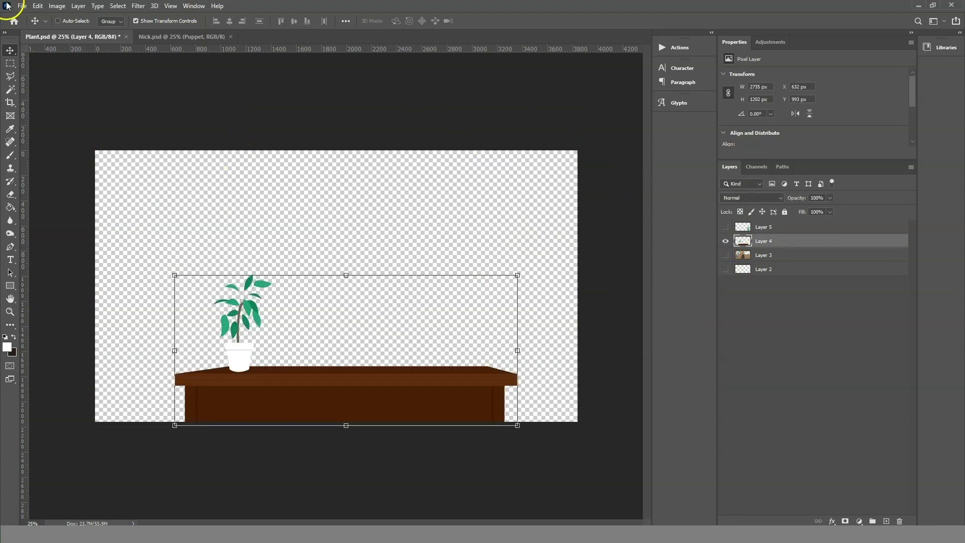
pyautogui.click(21, 6)
pyautogui.click(103, 126)
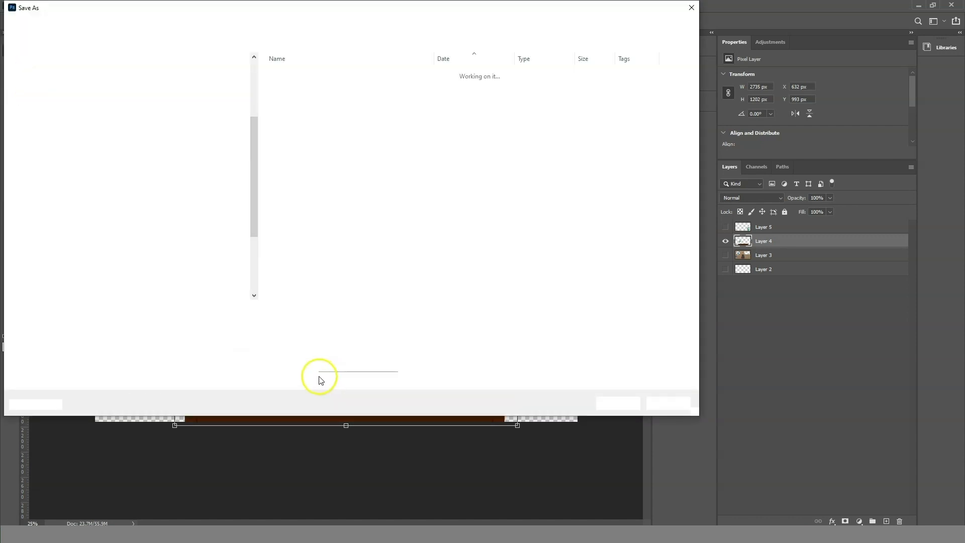
pyautogui.click(237, 325)
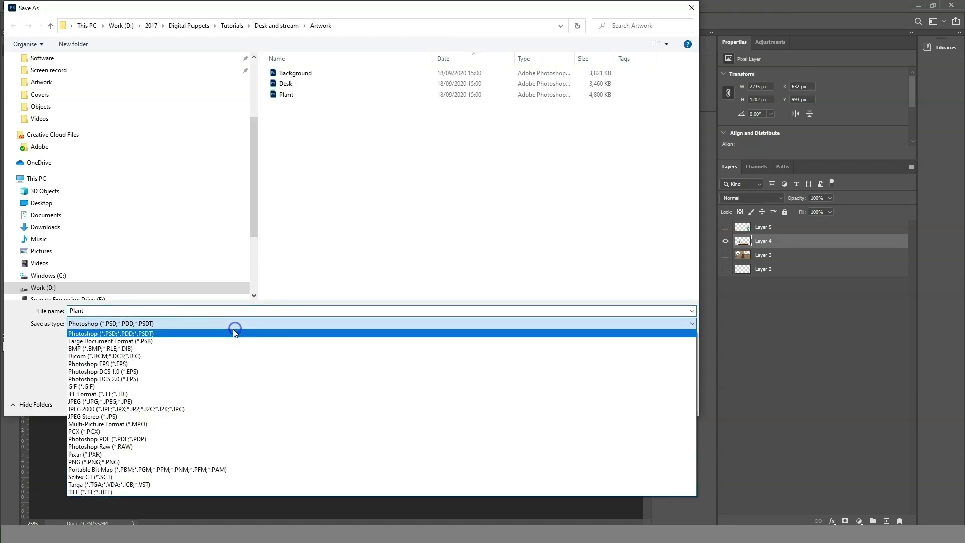
pyautogui.click(157, 462)
pyautogui.click(60, 313)
pyautogui.write('Des')
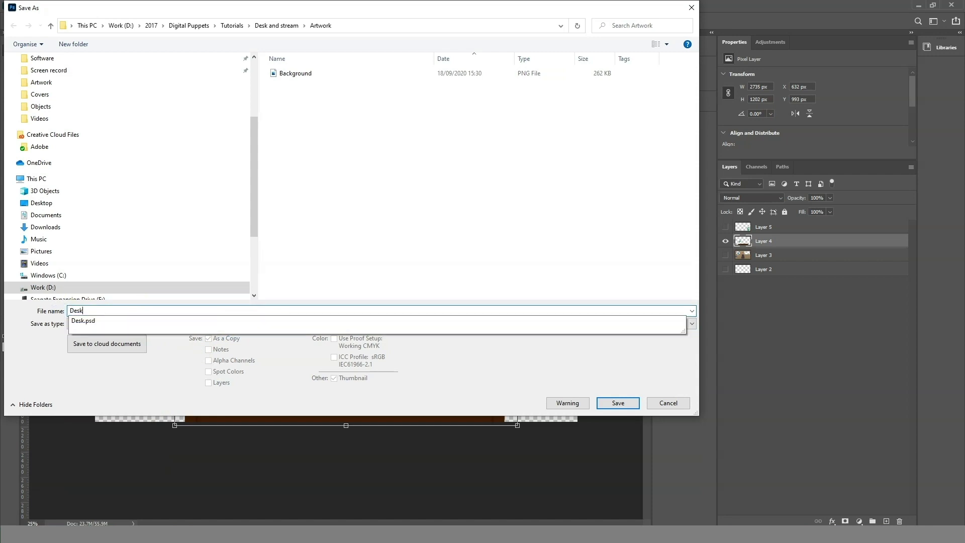
pyautogui.write('k')
pyautogui.press('Return')
pyautogui.click(538, 160)
# Show only the leafy plant layer, revert Plant.psd, and save the layer as Plant PNG
pyautogui.keyDown('alt'); pyautogui.click(726, 227); pyautogui.keyUp('alt')
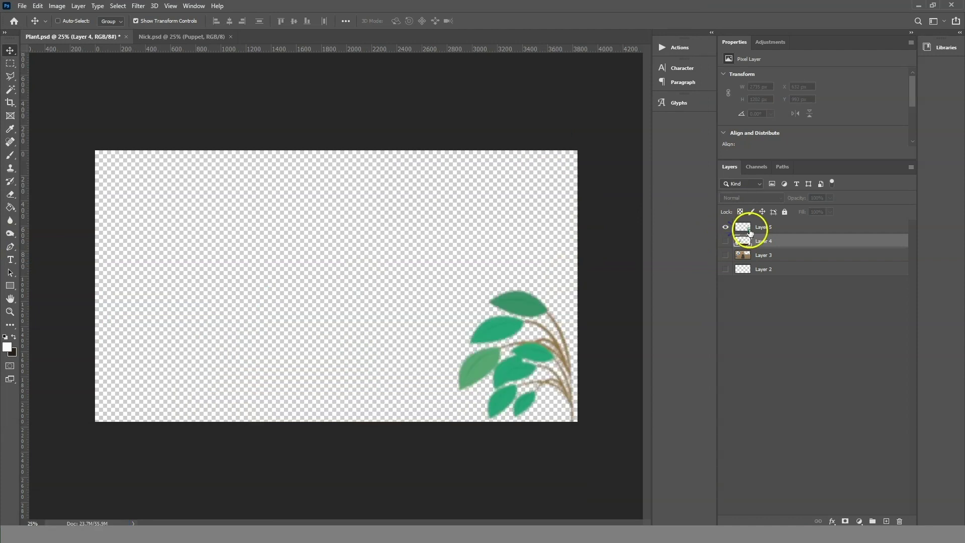
pyautogui.click(754, 226)
pyautogui.click(20, 6)
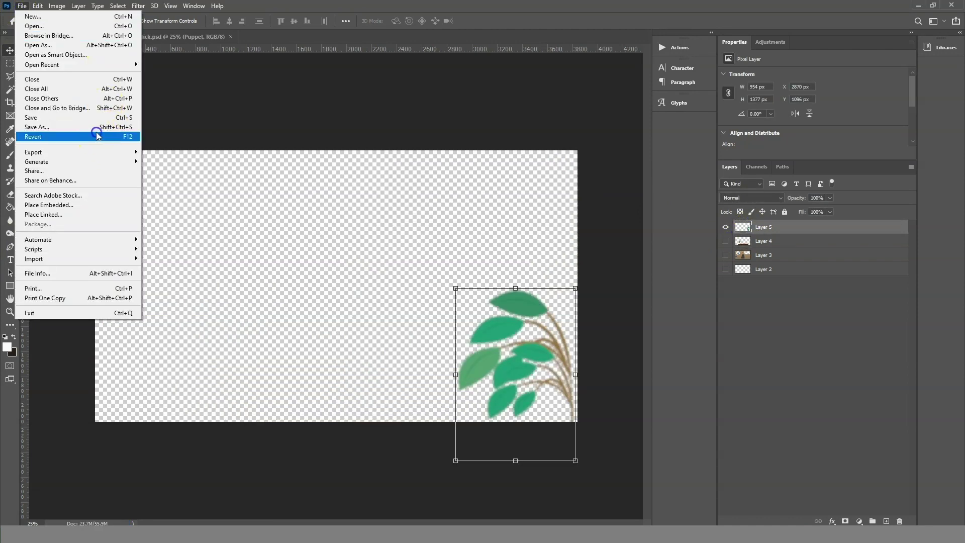
pyautogui.click(97, 137)
pyautogui.click(21, 6)
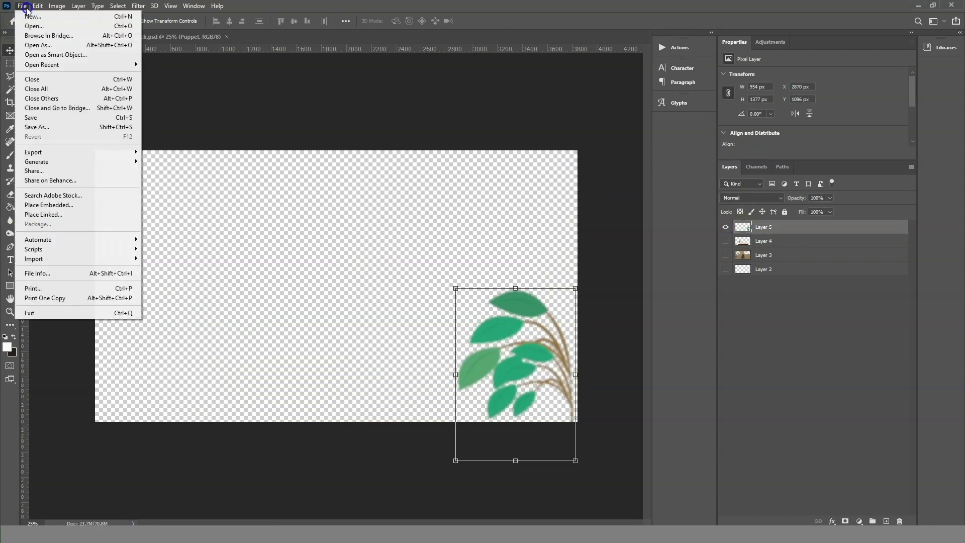
pyautogui.click(74, 126)
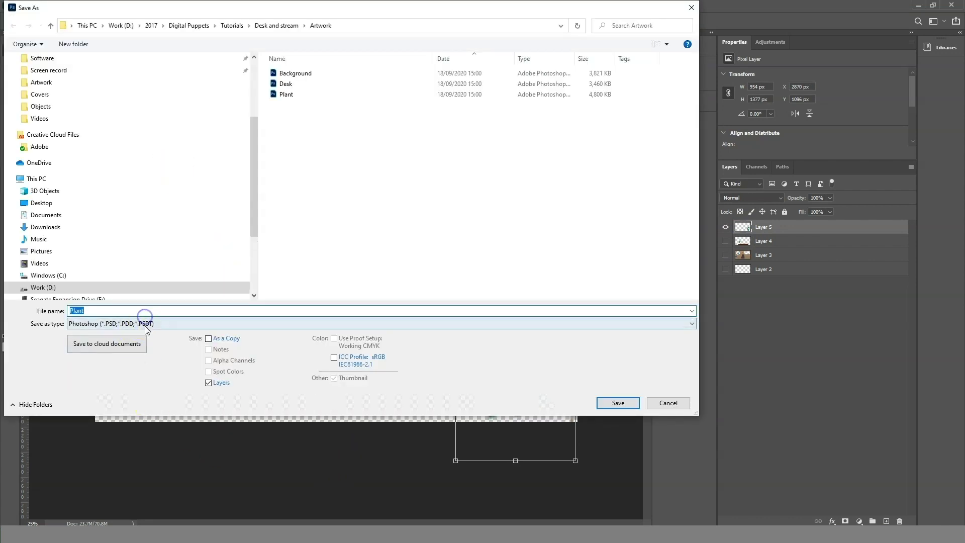
pyautogui.click(145, 324)
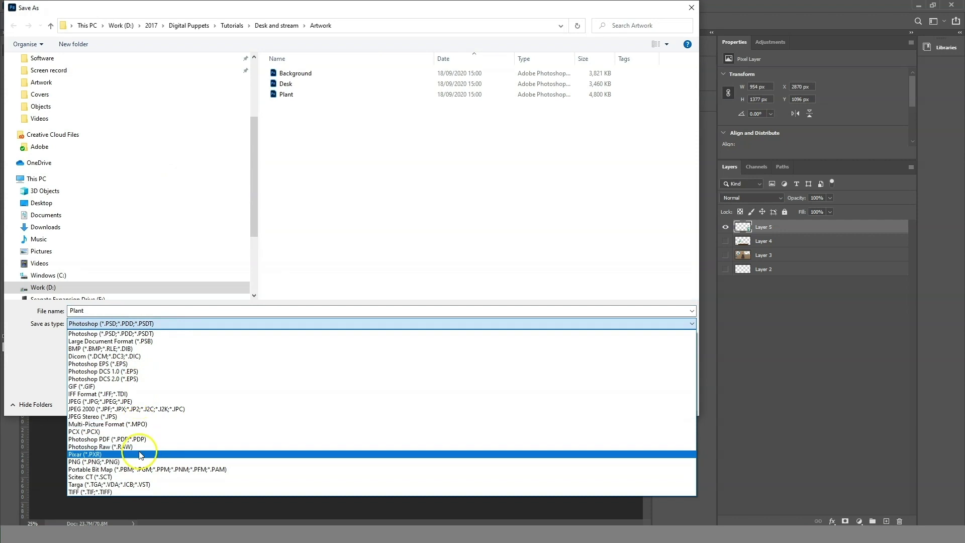
pyautogui.click(135, 462)
pyautogui.doubleClick(123, 311)
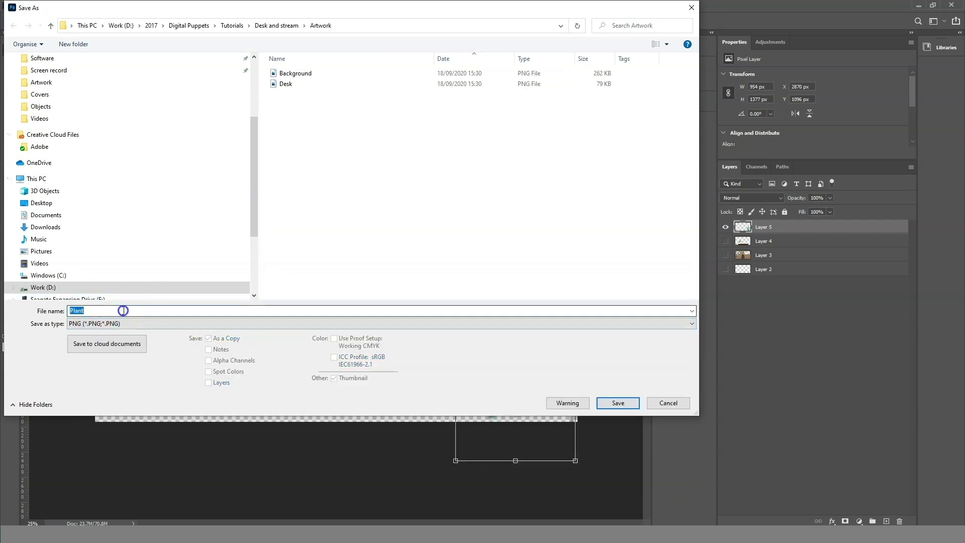
pyautogui.click(614, 404)
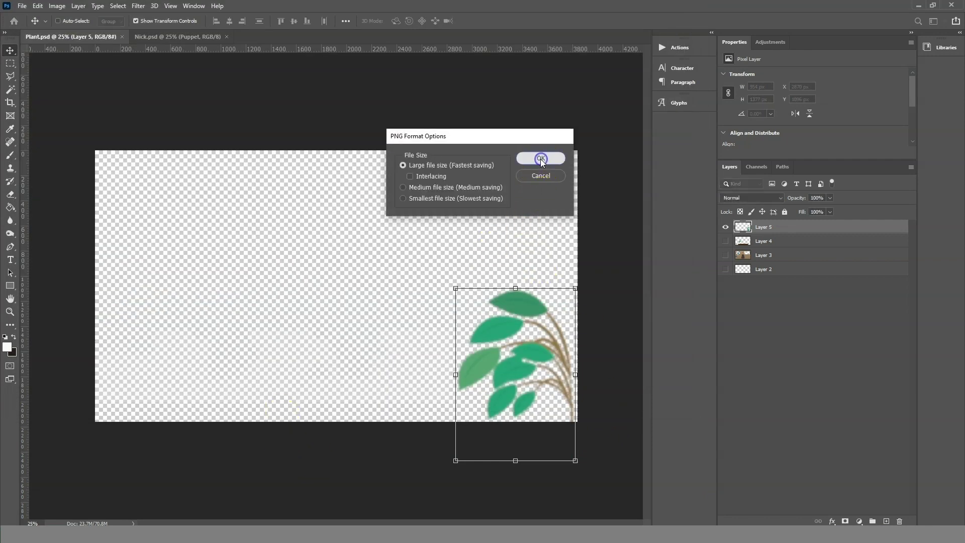
pyautogui.click(541, 158)
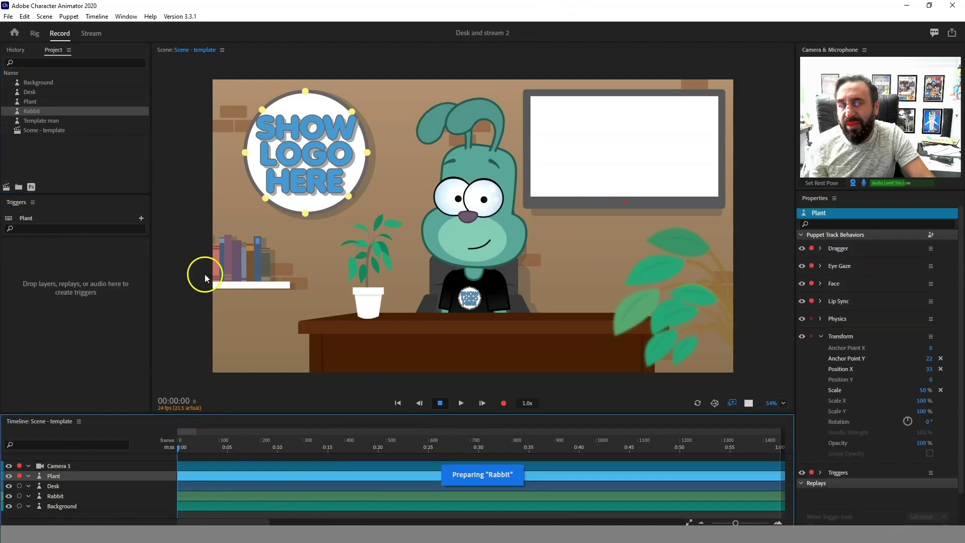
# Delete the Camera 1, Plant, Desk and Background tracks, keeping only the Rabbit track
pyautogui.click(222, 282)
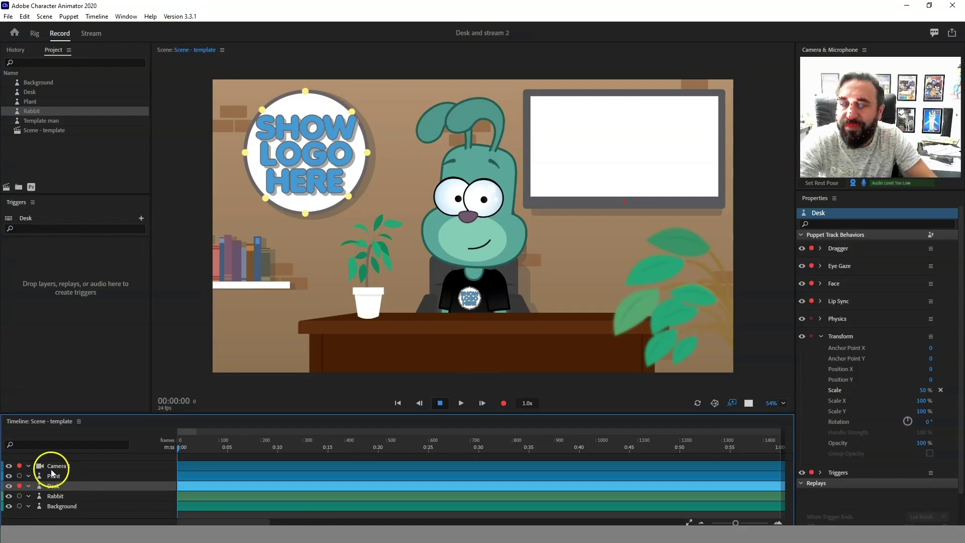
pyautogui.click(58, 466)
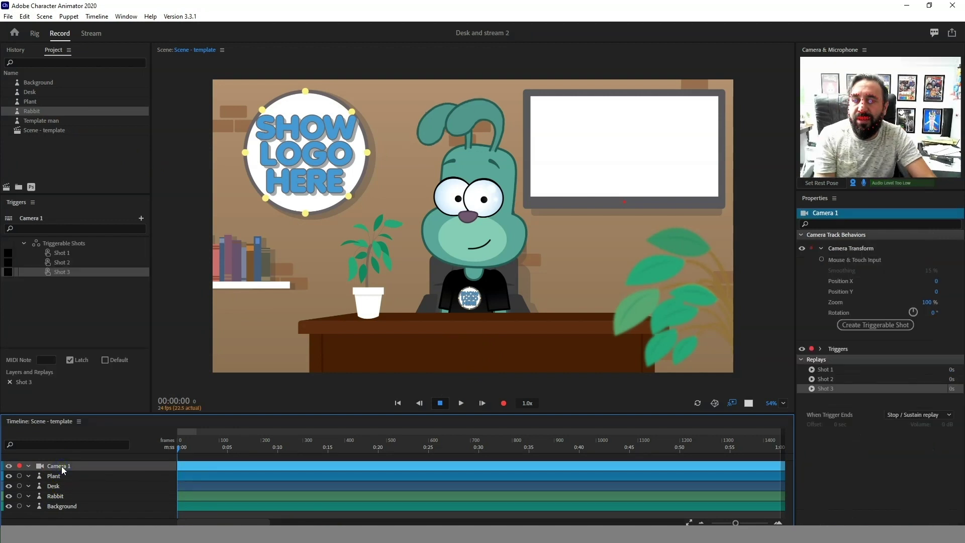
pyautogui.press('Delete')
pyautogui.click(62, 468)
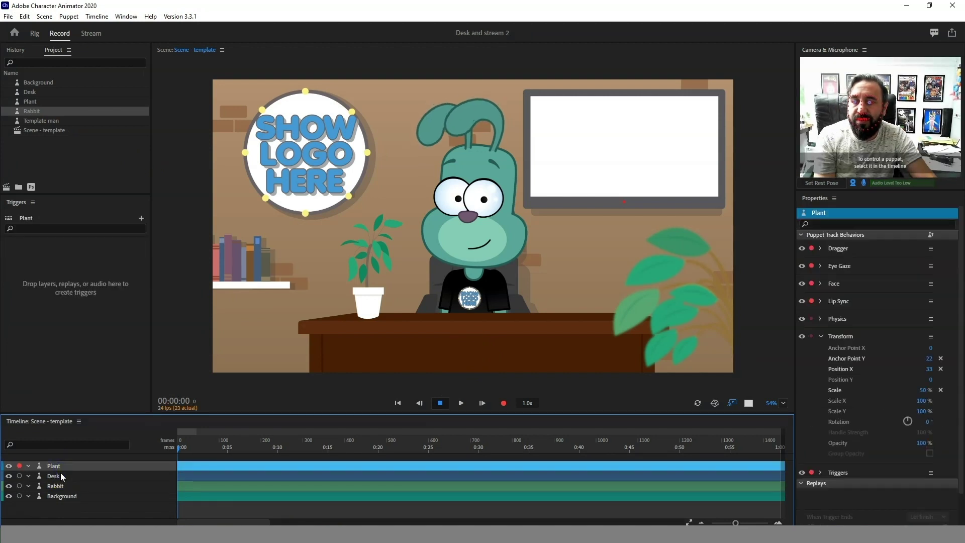
pyautogui.press('Delete')
pyautogui.click(61, 471)
pyautogui.press('Delete')
pyautogui.click(62, 478)
pyautogui.press('Delete')
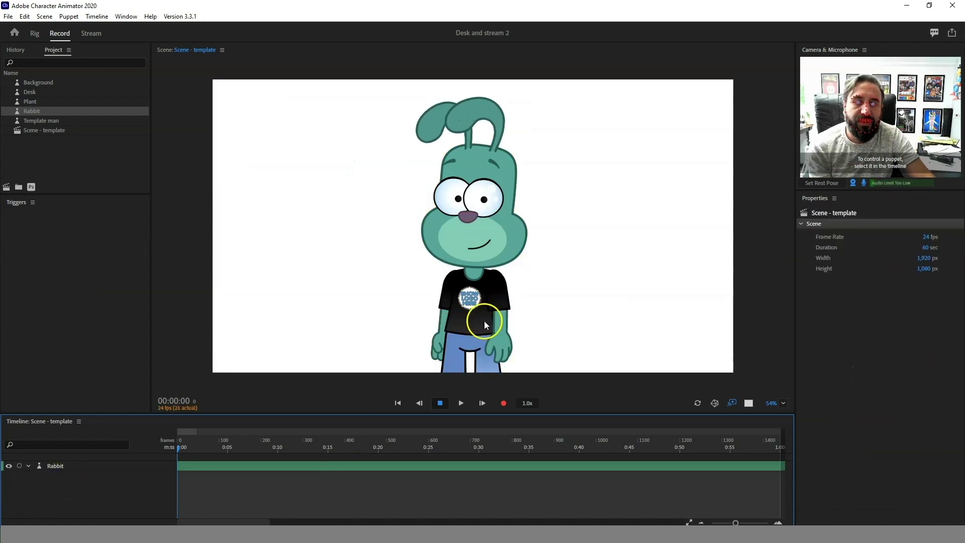
# Select the Rabbit puppet and reset its Transform position and scale
pyautogui.click(74, 470)
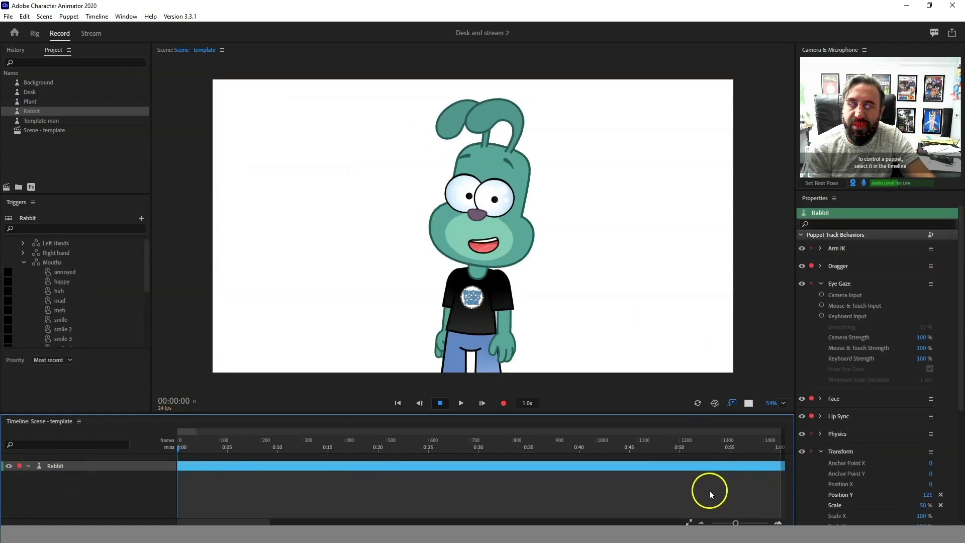
pyautogui.scroll(-5, 948, 318)
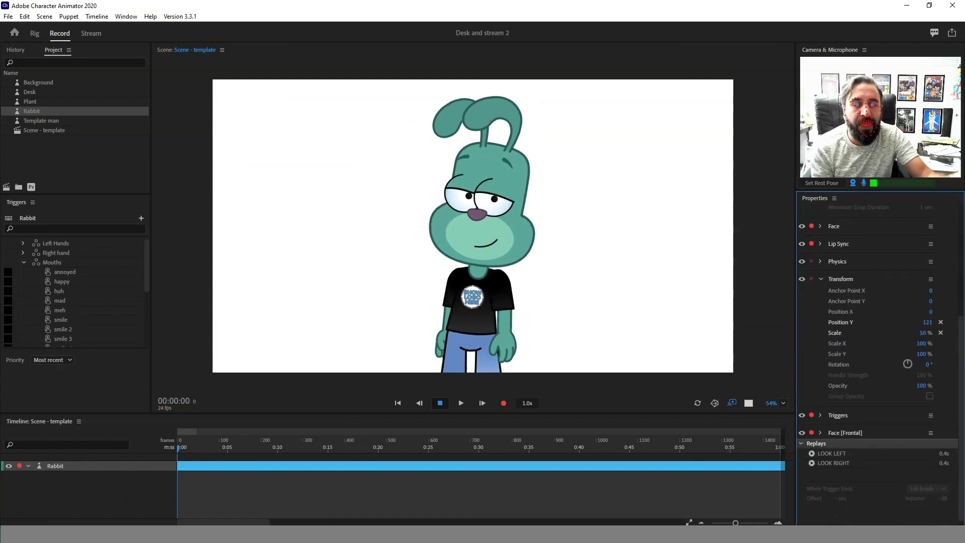
pyautogui.click(638, 478)
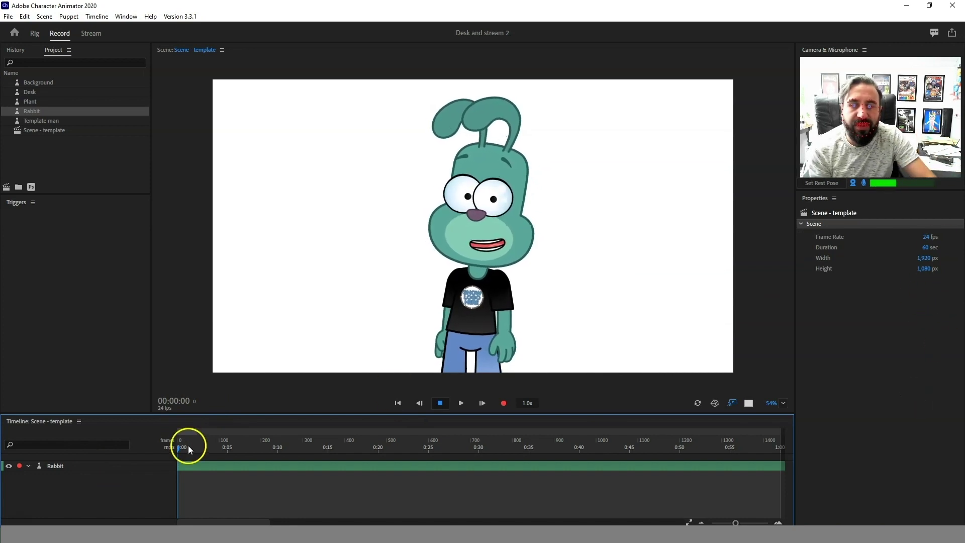
pyautogui.click(122, 465)
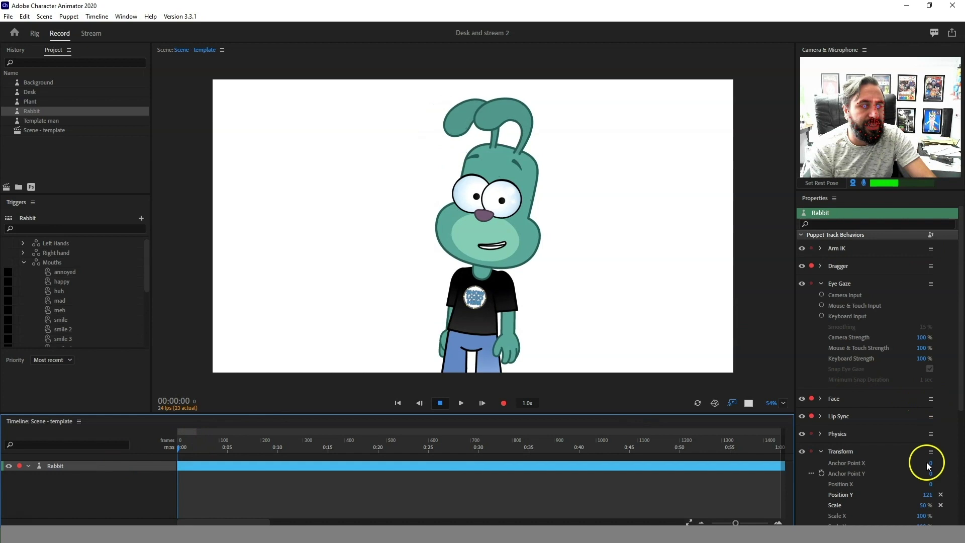
pyautogui.moveTo(922, 507); pyautogui.dragTo(914, 508)
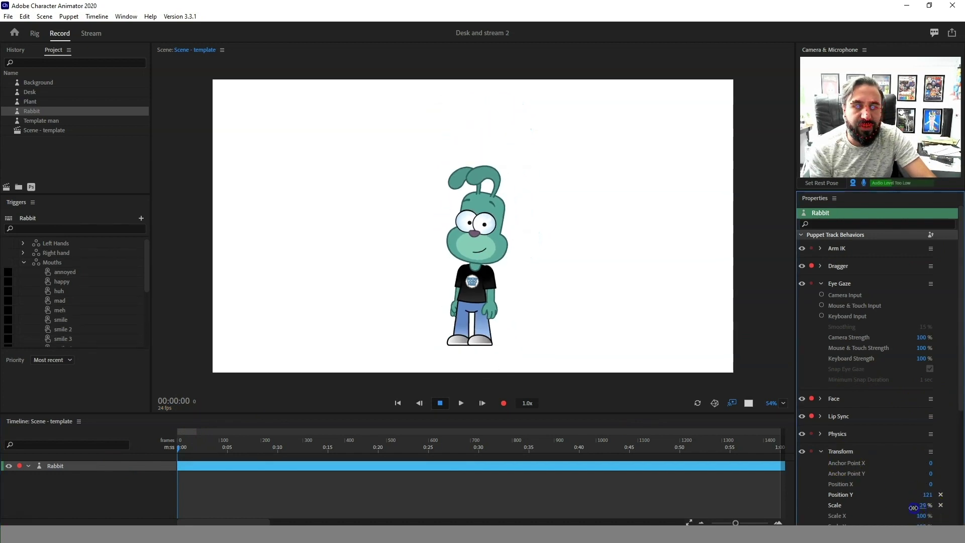
pyautogui.press('3')
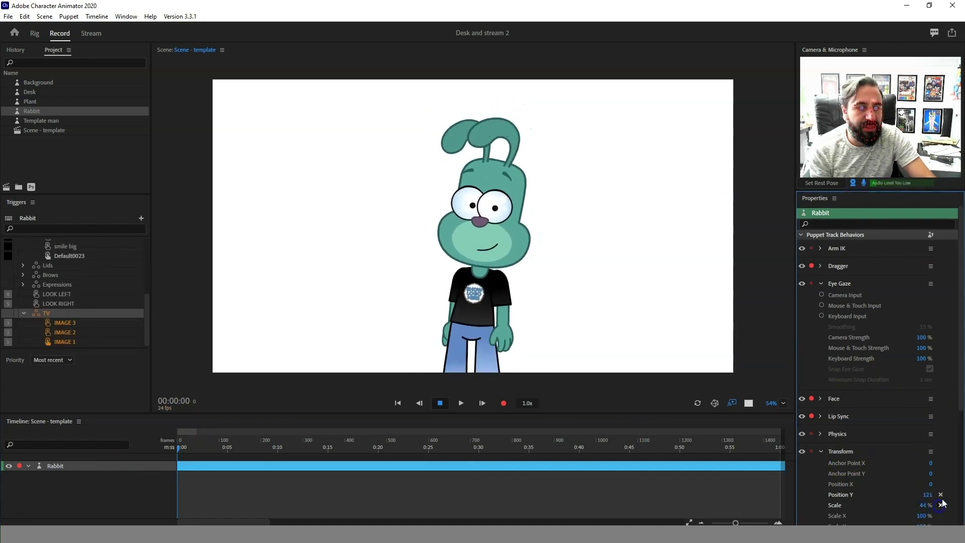
pyautogui.click(941, 505)
# Set the Rabbit's scale to 50%, then drag it down to 41%, and switch to vMix
pyautogui.click(941, 495)
pyautogui.click(924, 505)
pyautogui.write('50')
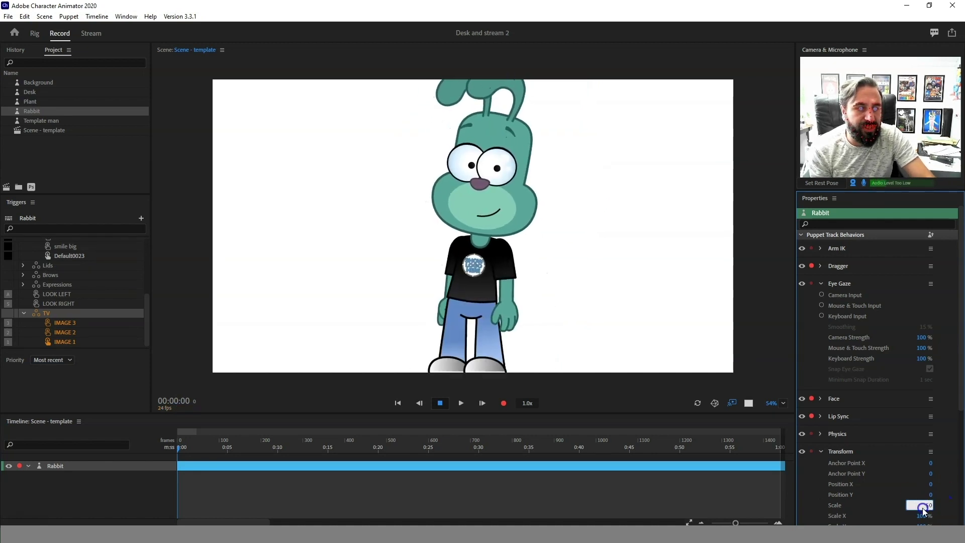
pyautogui.press('Return')
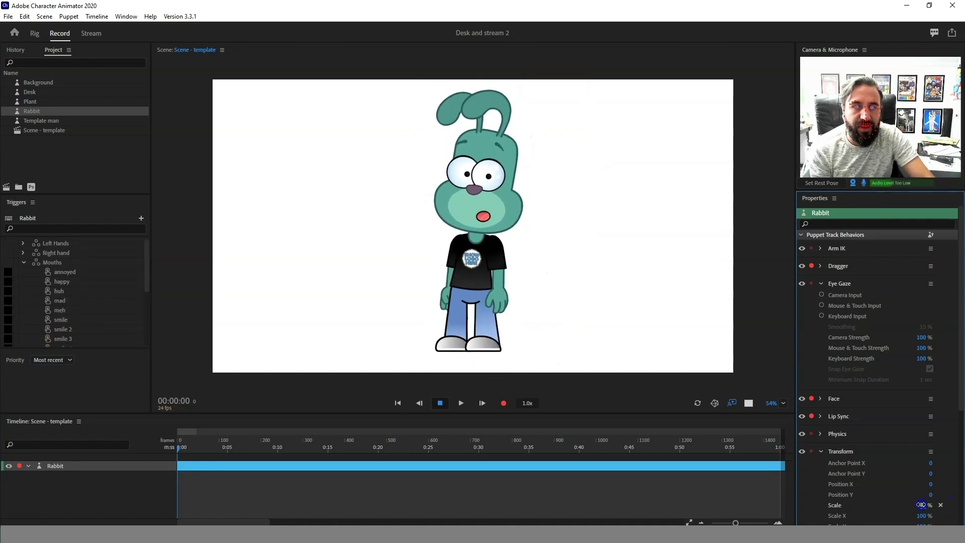
pyautogui.moveTo(921, 505); pyautogui.dragTo(334, 269)
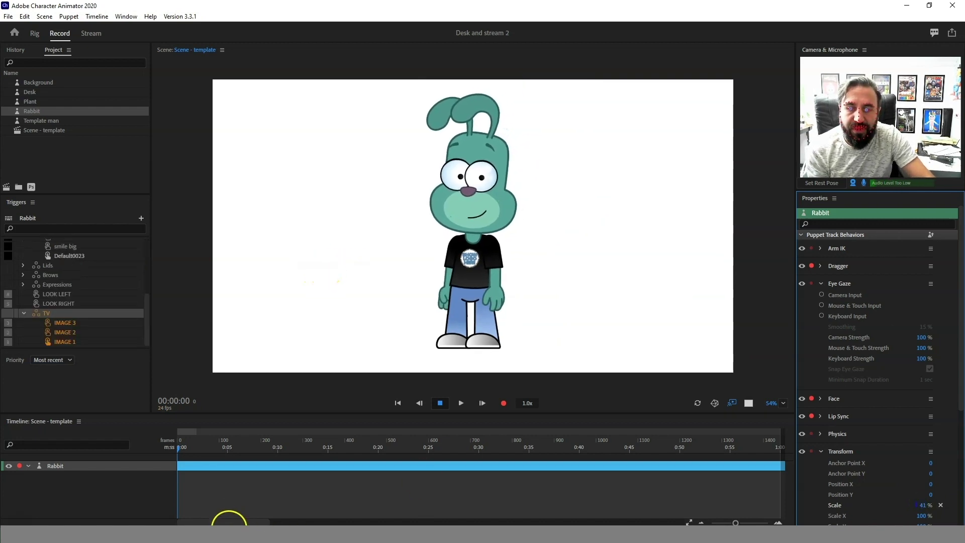
pyautogui.click(158, 524)
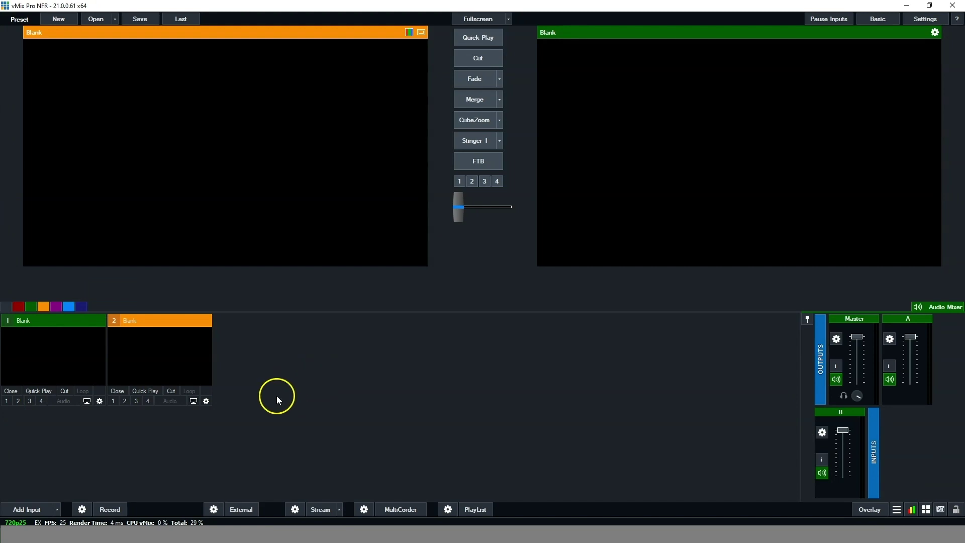
# Add the Adobe Application NDI source as vMix input 1
pyautogui.click(20, 510)
pyautogui.click(241, 176)
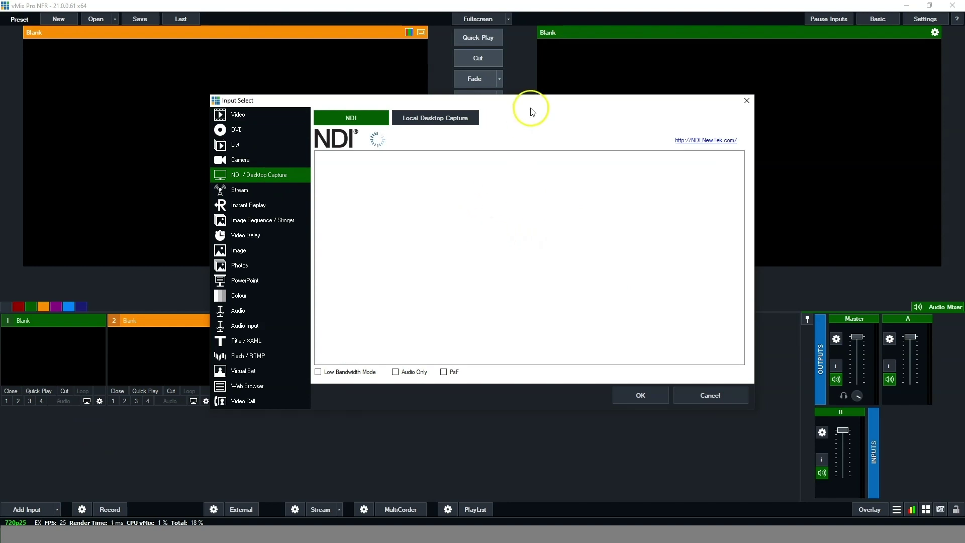
pyautogui.moveTo(536, 101); pyautogui.dragTo(493, 126)
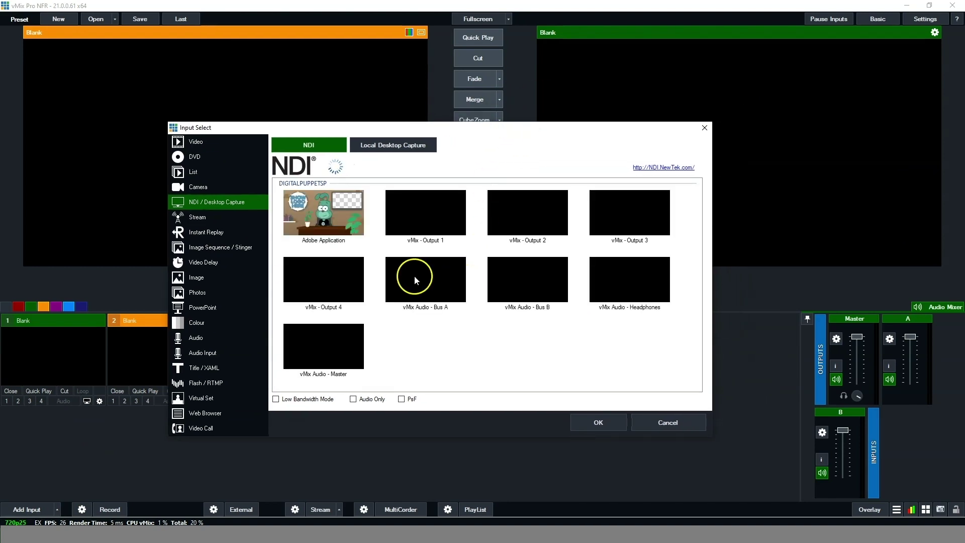
pyautogui.click(313, 202)
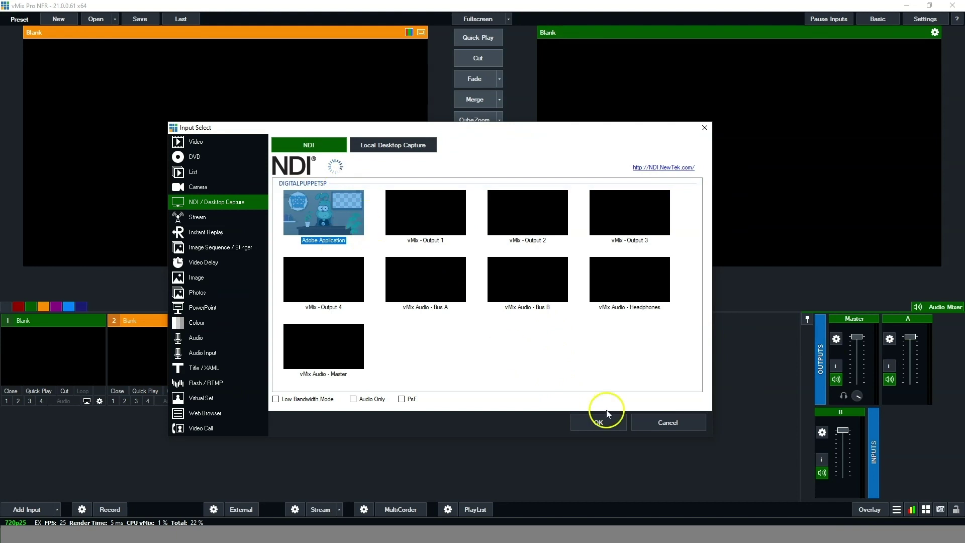
pyautogui.click(594, 416)
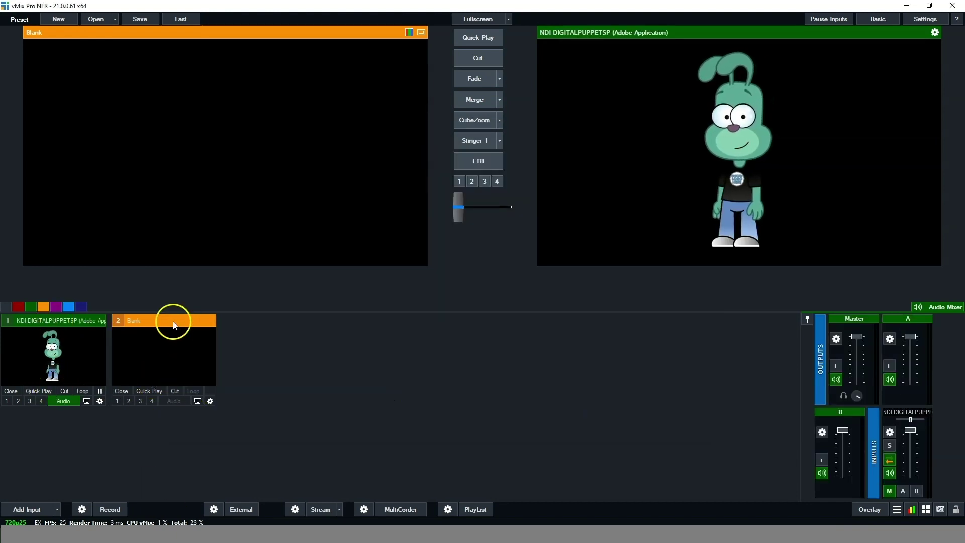
pyautogui.click(43, 503)
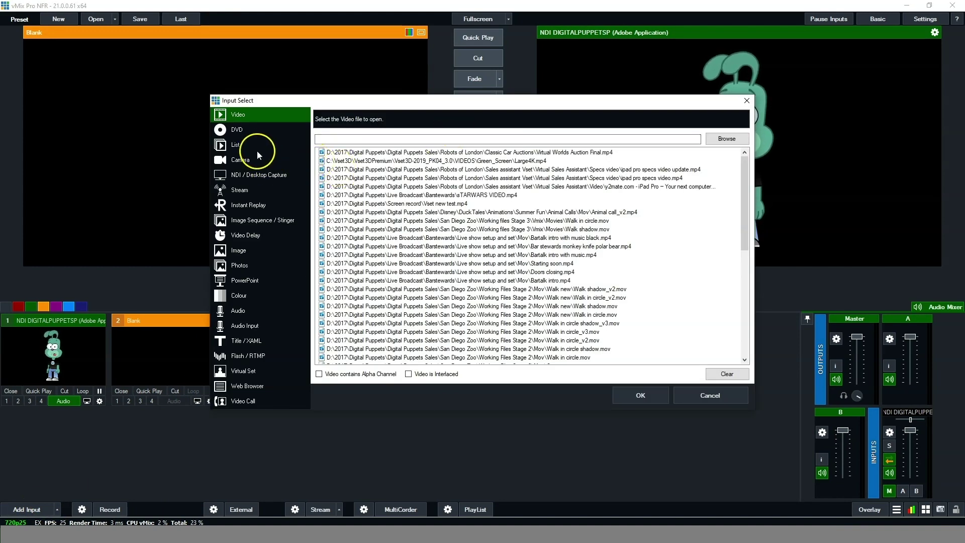
# Add Background.png from the Artwork folder as an image input
pyautogui.click(263, 251)
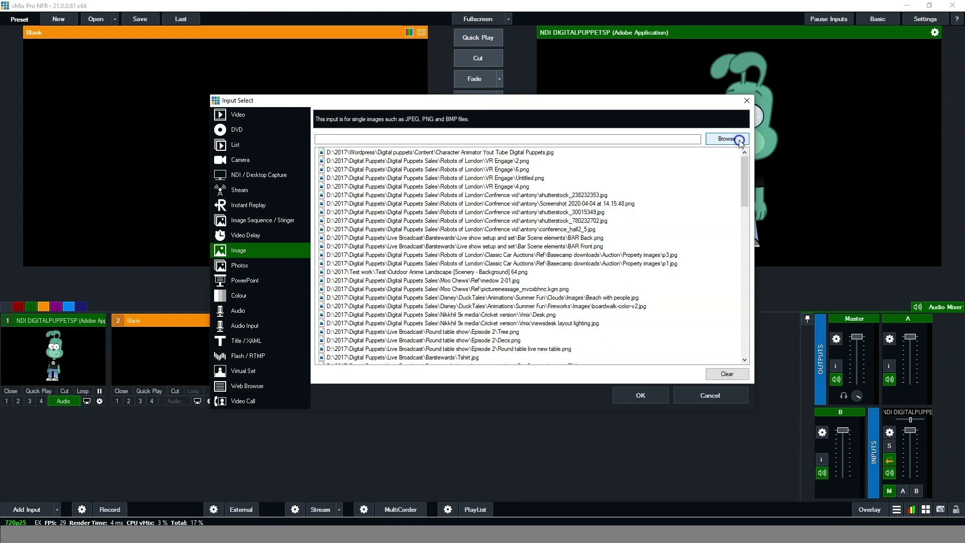
pyautogui.click(740, 140)
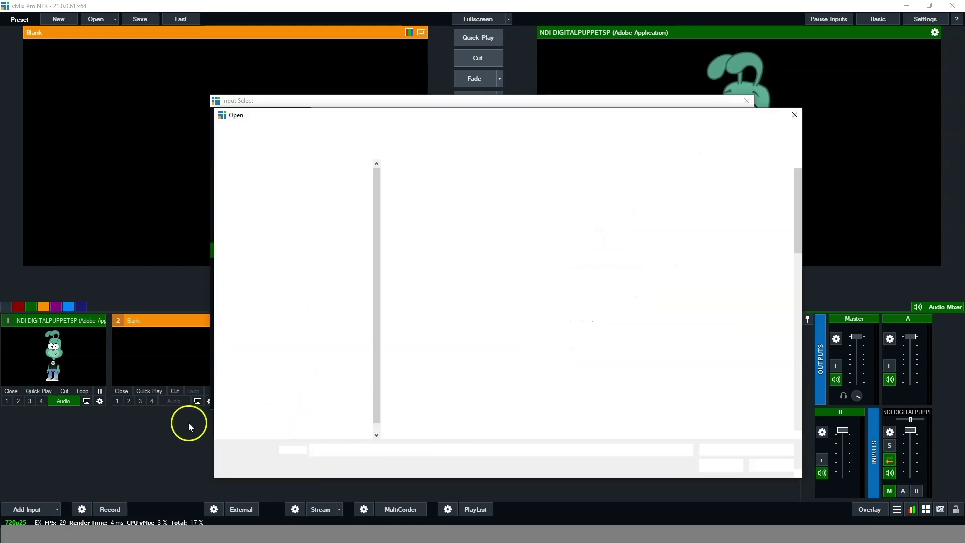
pyautogui.click(431, 180)
pyautogui.click(430, 202)
pyautogui.click(432, 181)
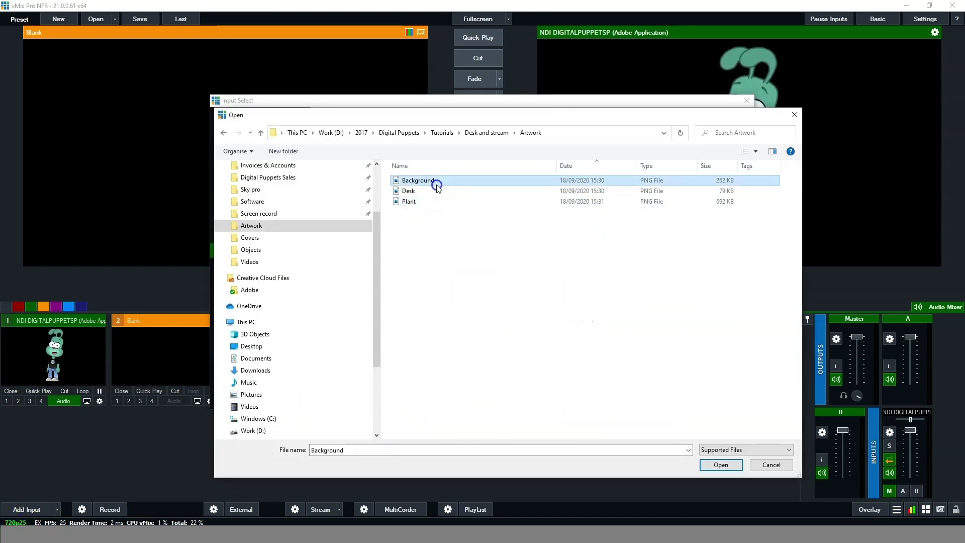
pyautogui.click(719, 465)
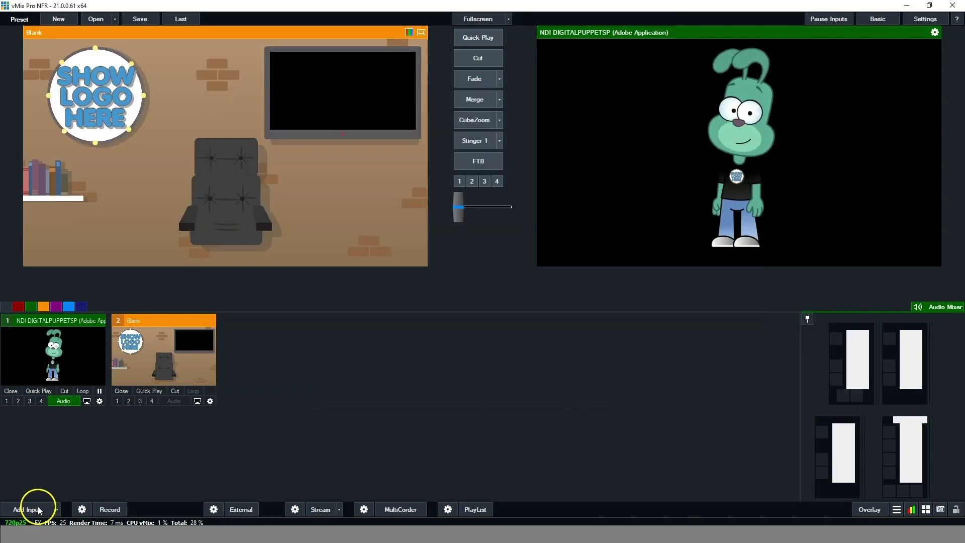
# Add Desk.png from the Artwork folder as the next image input
pyautogui.click(44, 510)
pyautogui.click(237, 308)
pyautogui.click(718, 143)
pyautogui.click(429, 191)
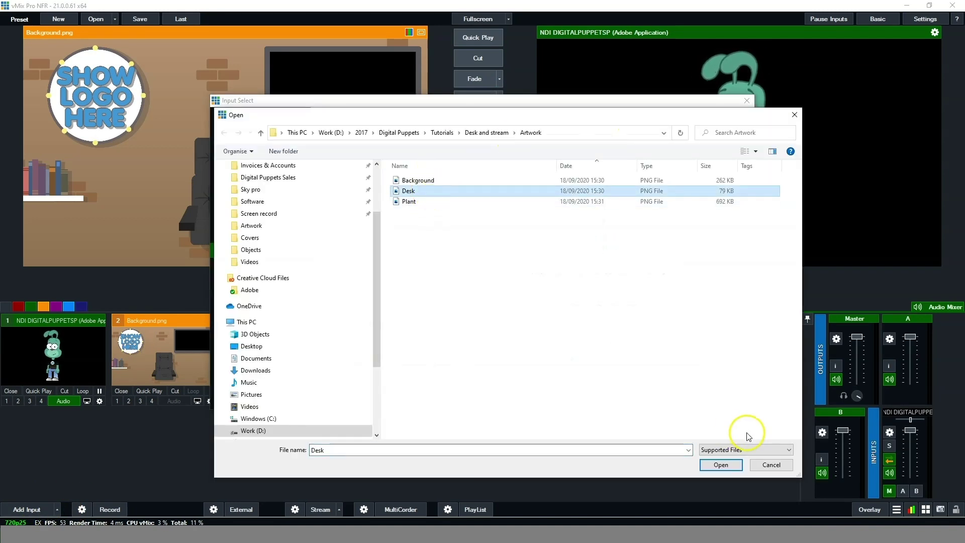
pyautogui.click(723, 463)
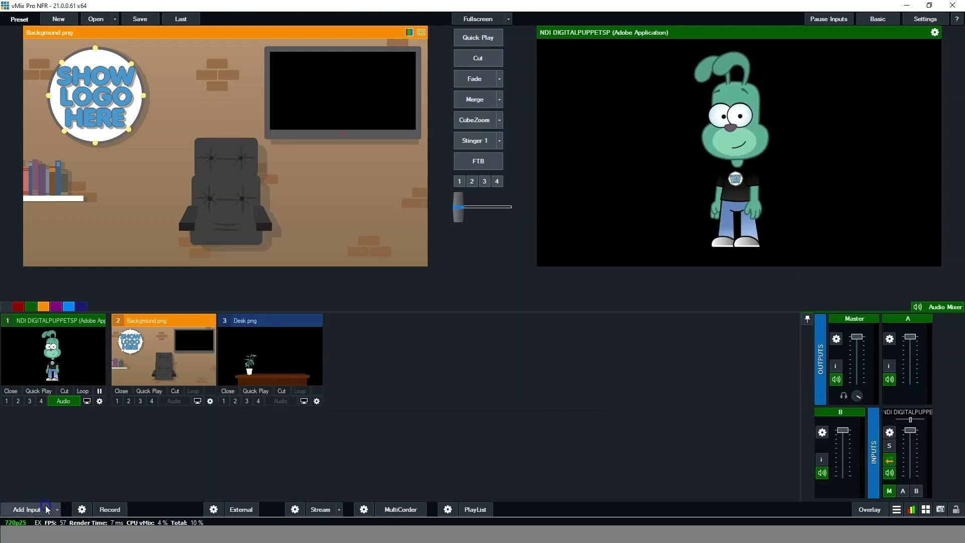
# Add Plant.png from the Artwork folder as image input 4
pyautogui.click(45, 509)
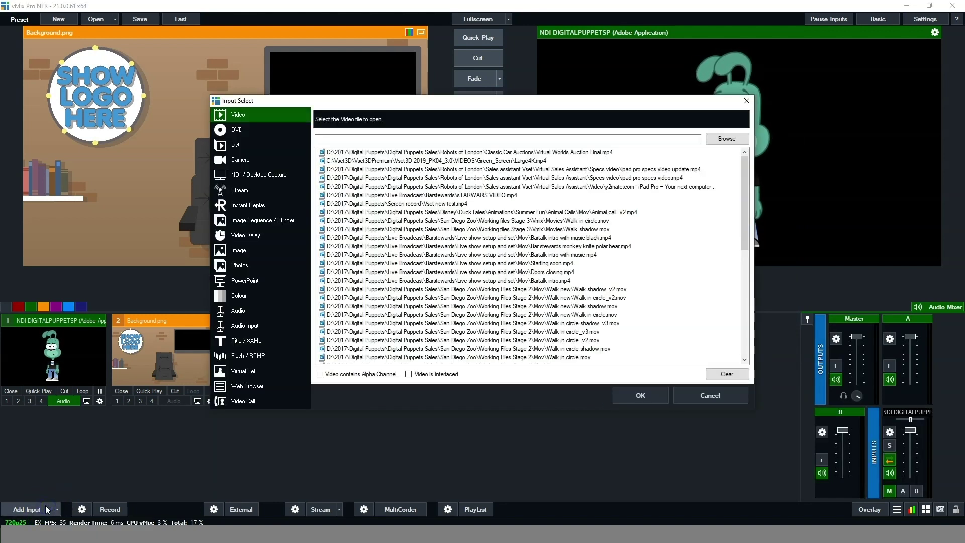
pyautogui.click(240, 250)
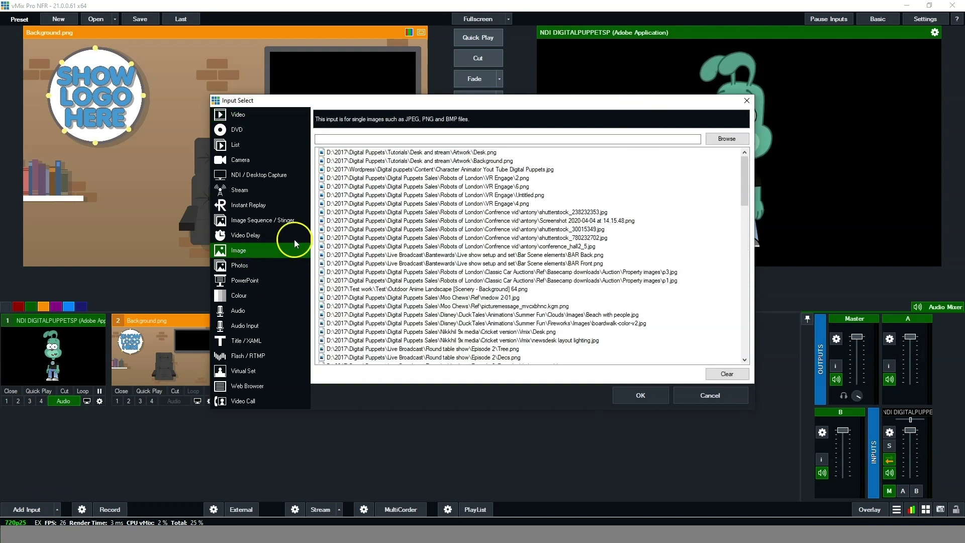
pyautogui.click(727, 140)
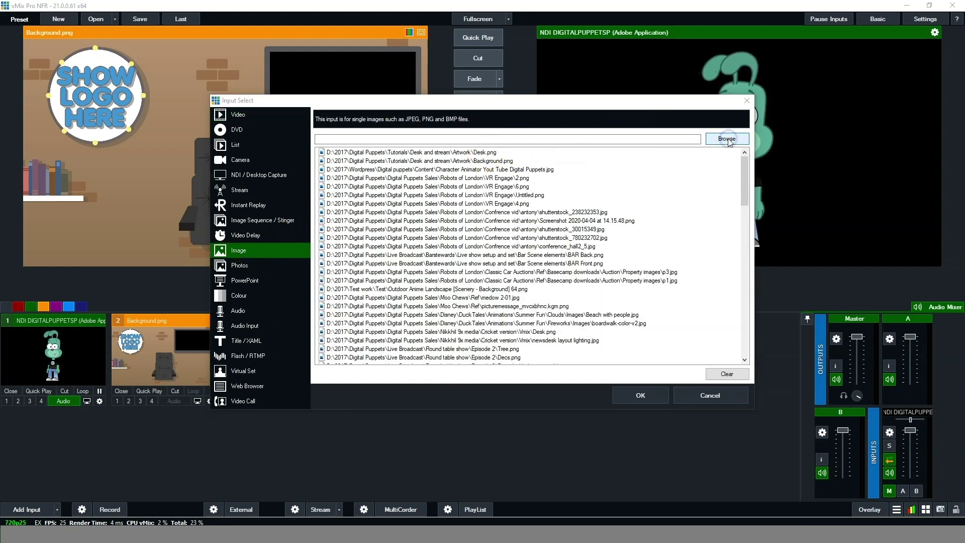
pyautogui.click(416, 202)
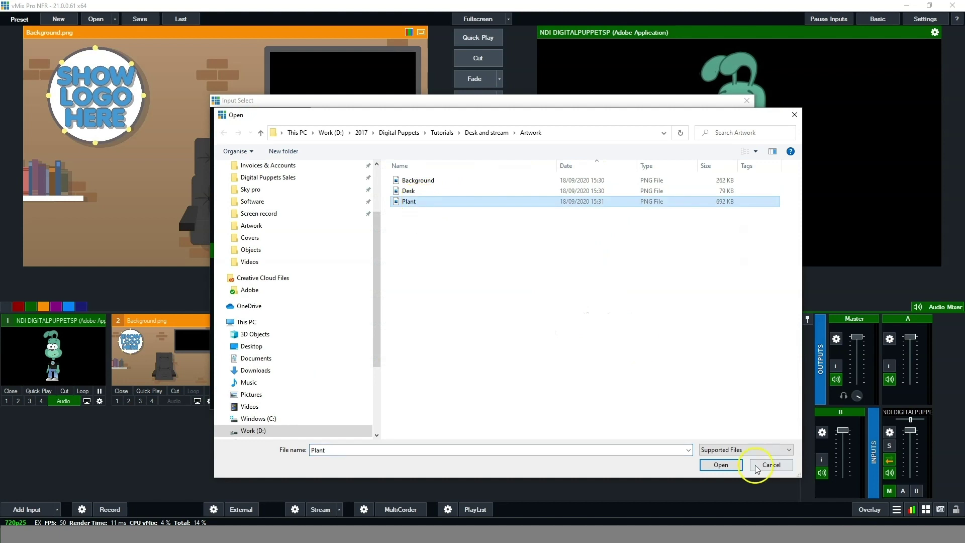
pyautogui.click(720, 466)
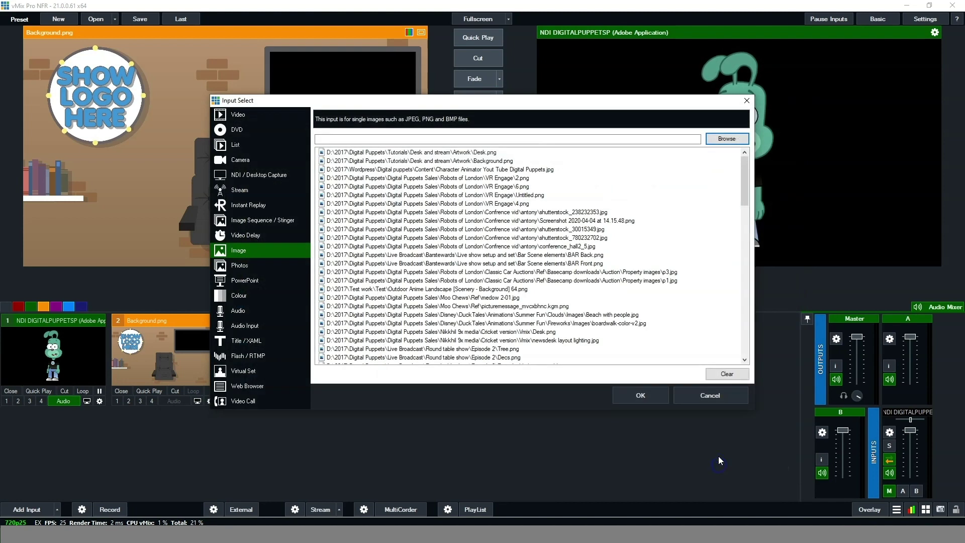
pyautogui.click(641, 395)
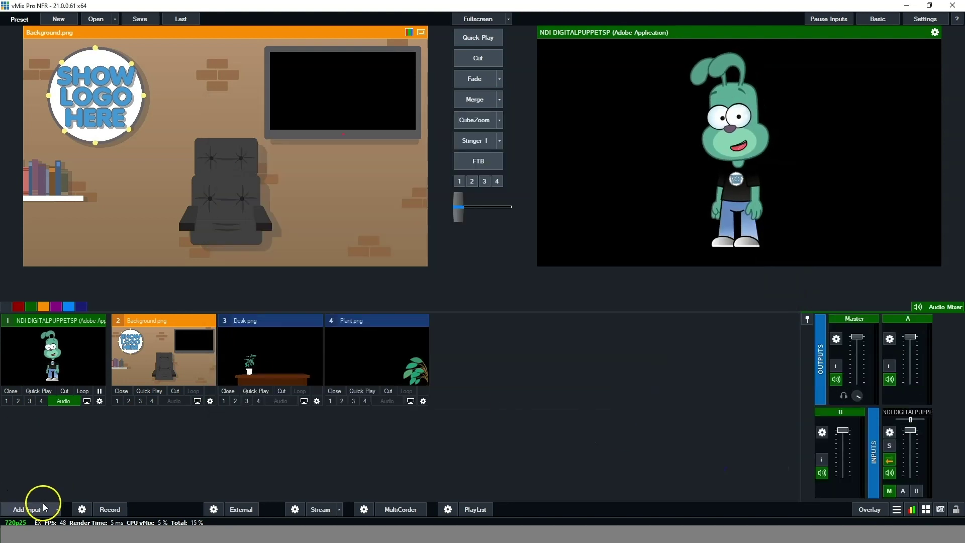
pyautogui.click(45, 508)
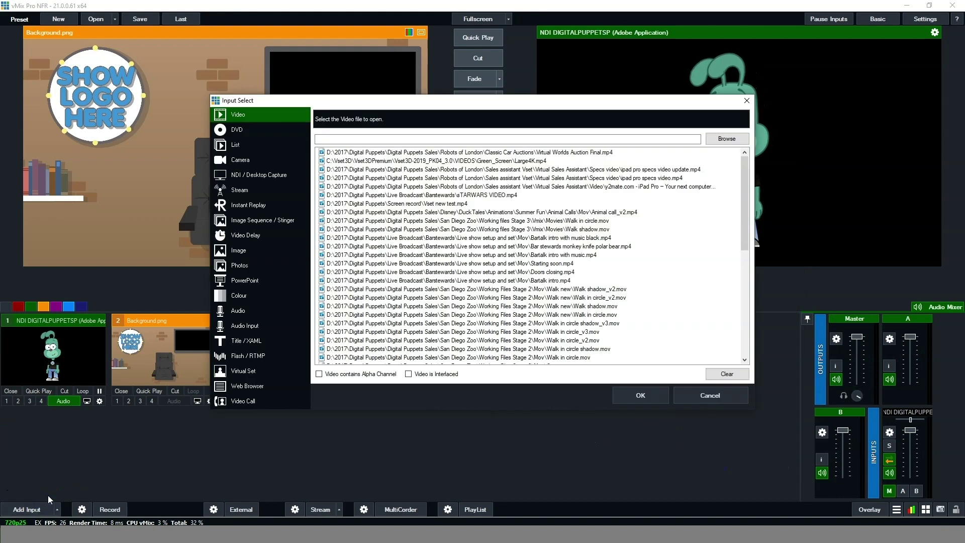
# Add sTARWARS VIDEO.mp4 as input 5, play it briefly, then pause it
pyautogui.click(260, 156)
pyautogui.click(269, 117)
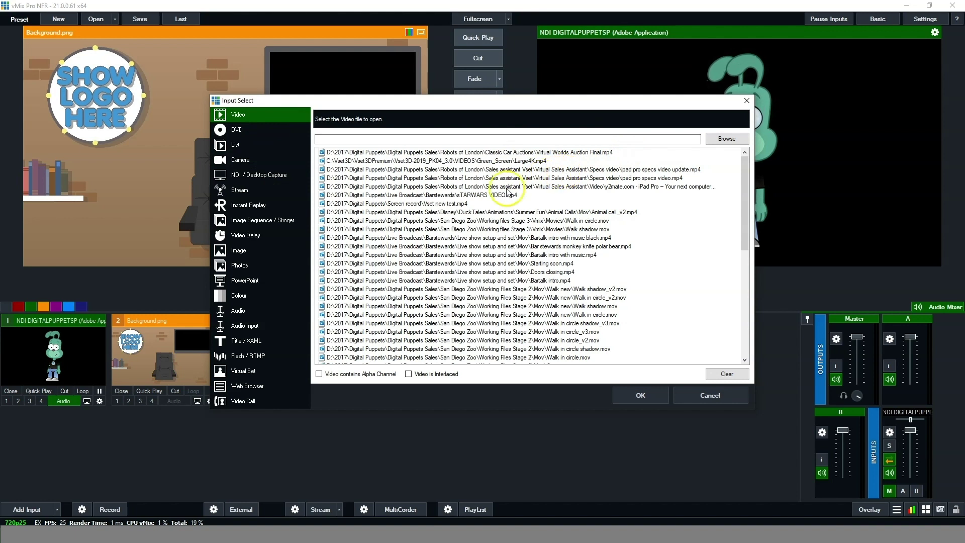
pyautogui.click(494, 197)
pyautogui.click(640, 395)
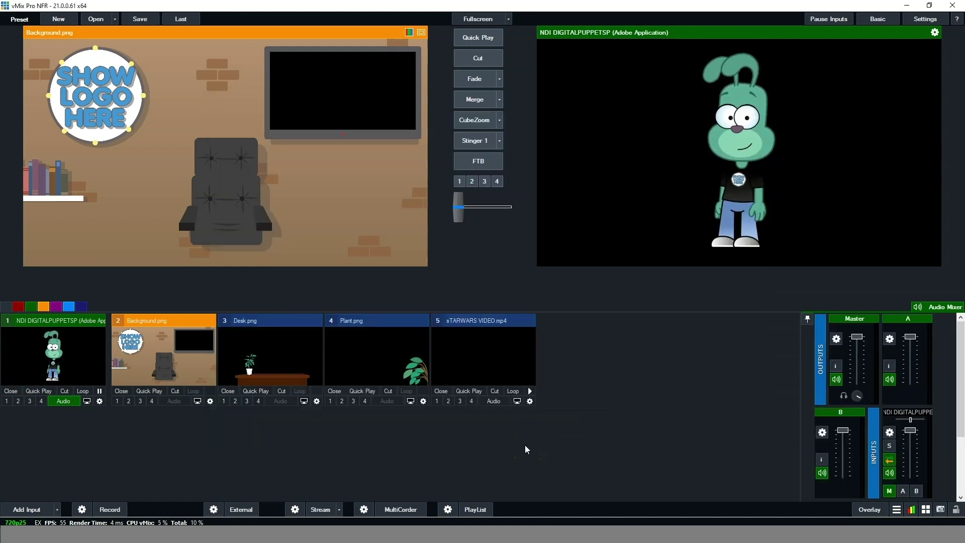
pyautogui.click(530, 391)
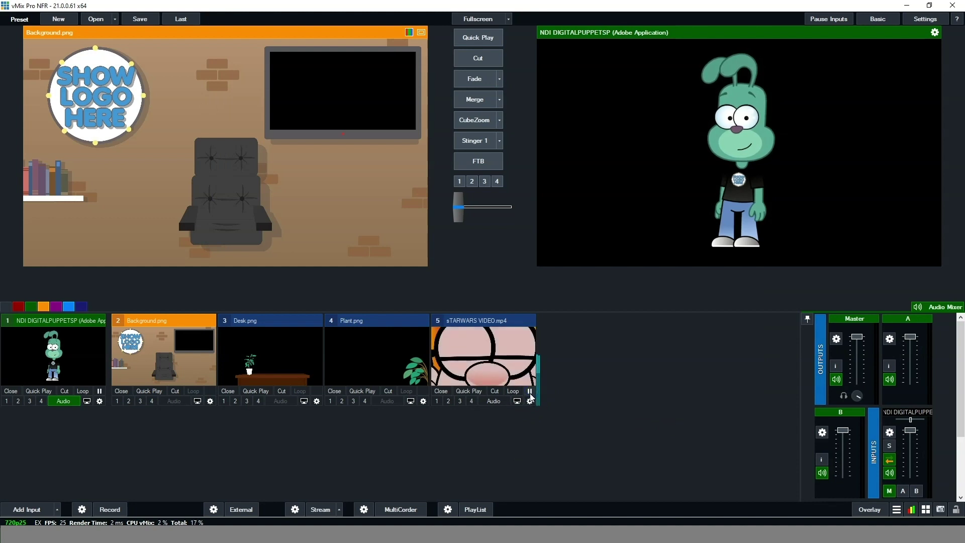
pyautogui.click(530, 391)
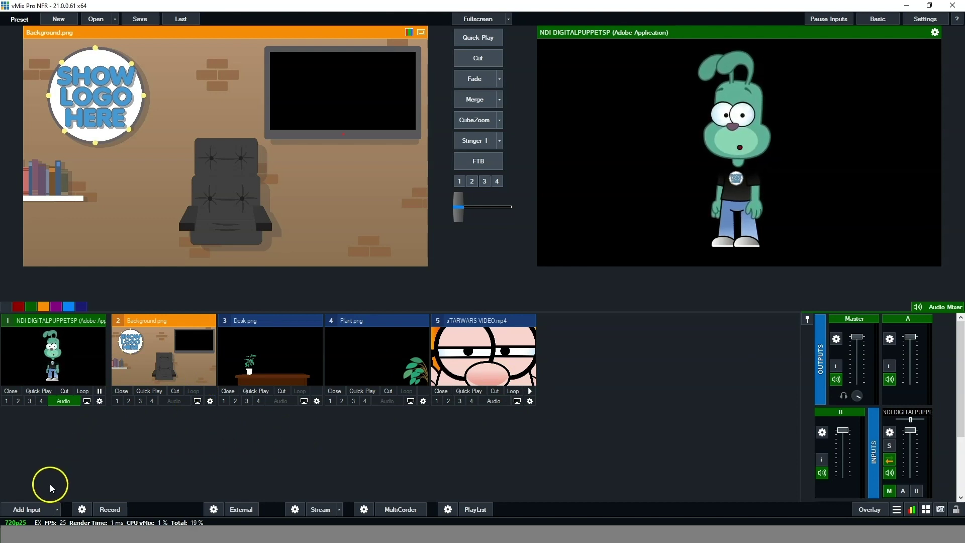
# Add the Blank template from the Virtual Set category as input 6
pyautogui.click(41, 509)
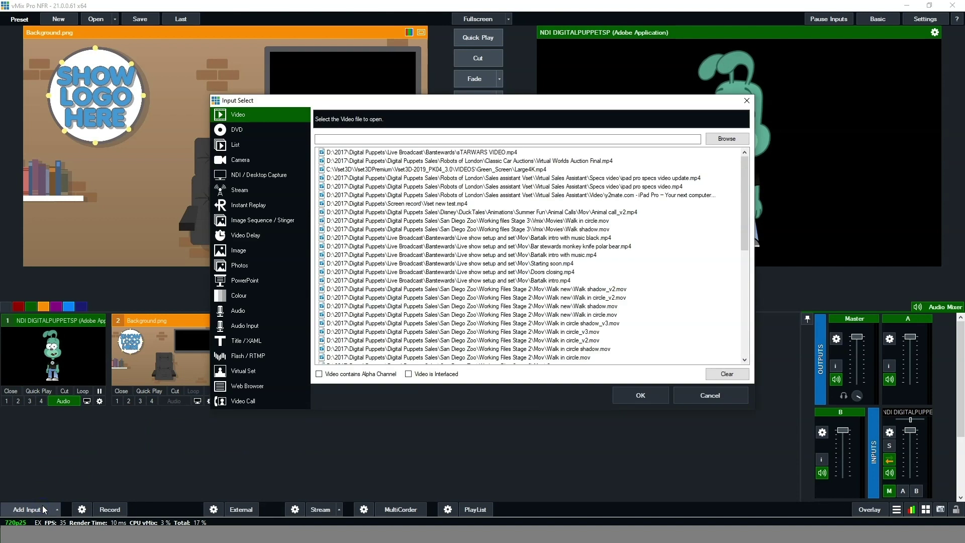
pyautogui.click(257, 371)
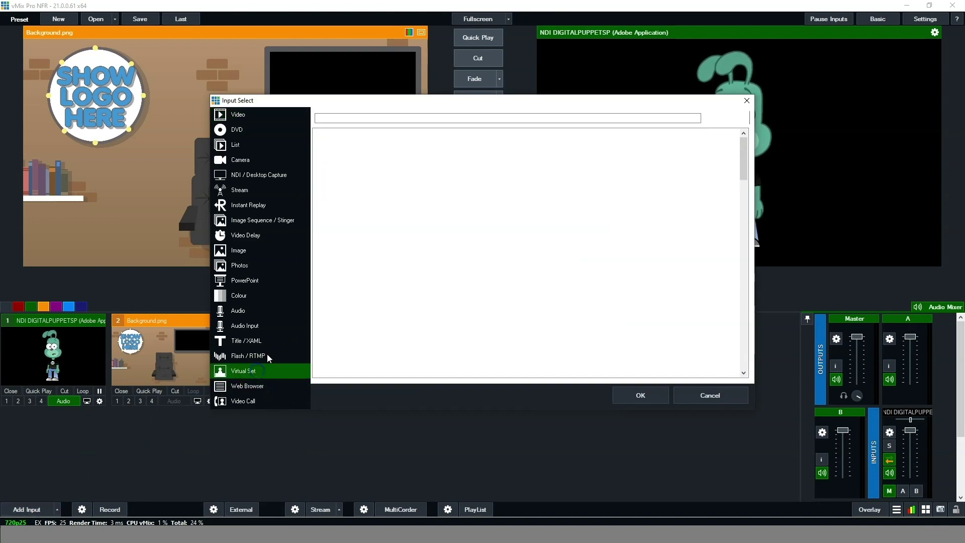
pyautogui.click(370, 253)
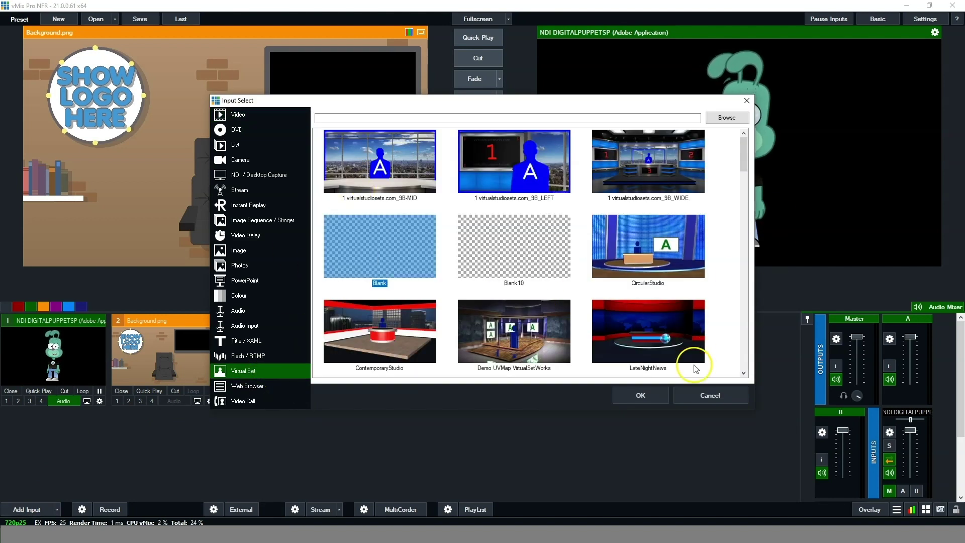
pyautogui.click(651, 395)
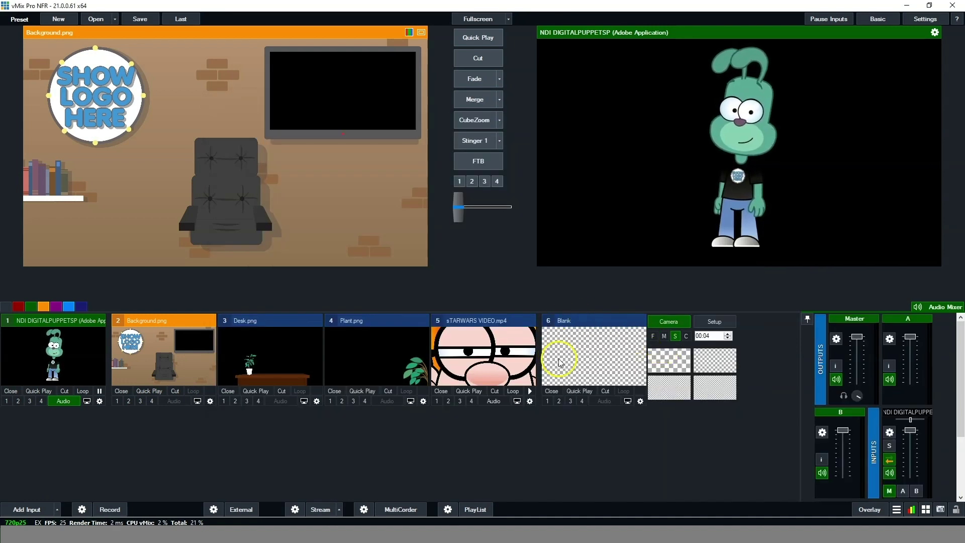
# In the Blank input's Multi View, set layer 1 to sTARWARS VIDEO and layer 2 to Background.png
pyautogui.doubleClick(607, 360)
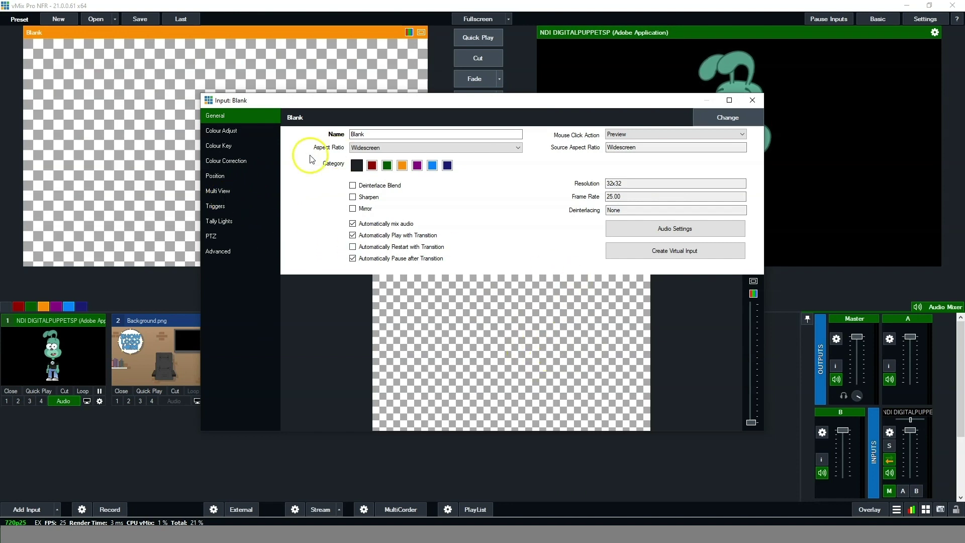
pyautogui.click(224, 193)
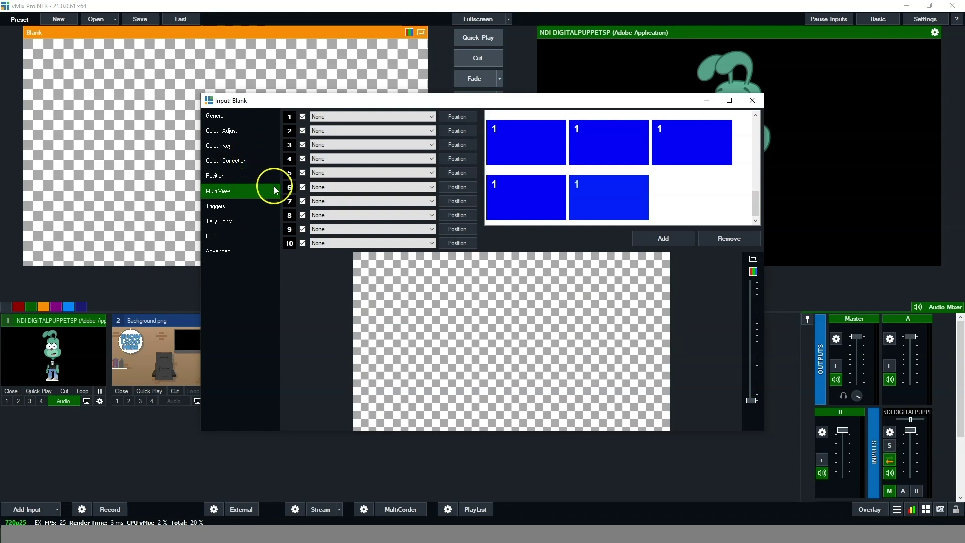
pyautogui.click(433, 120)
pyautogui.click(368, 158)
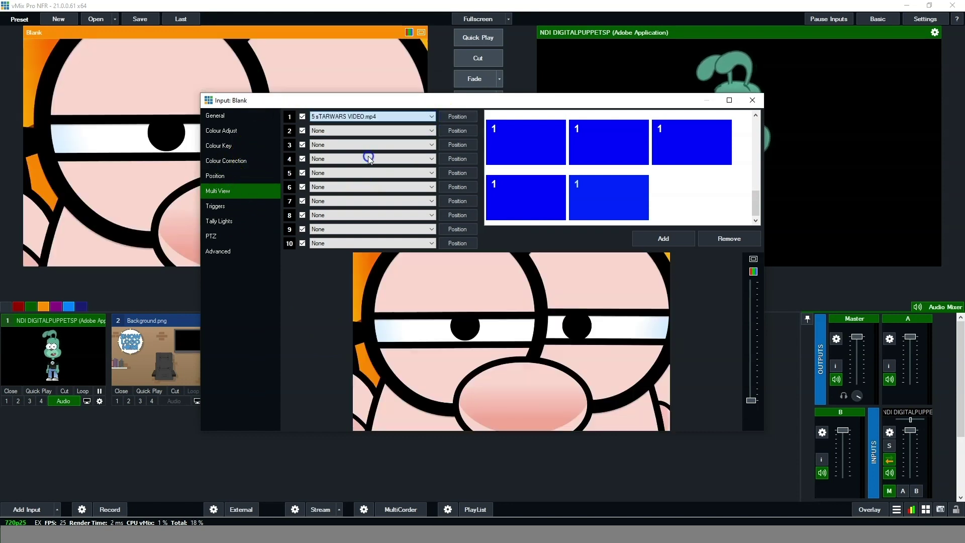
pyautogui.click(451, 117)
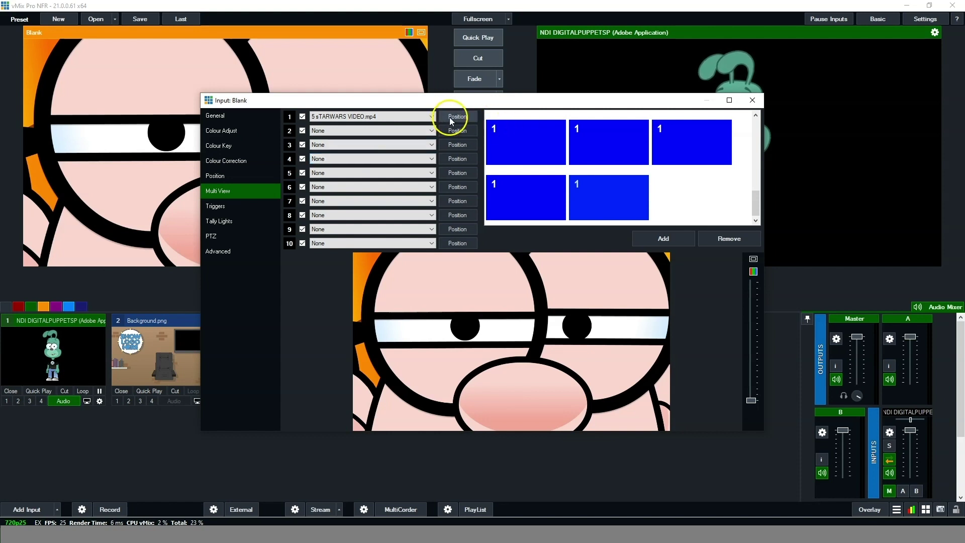
pyautogui.click(393, 130)
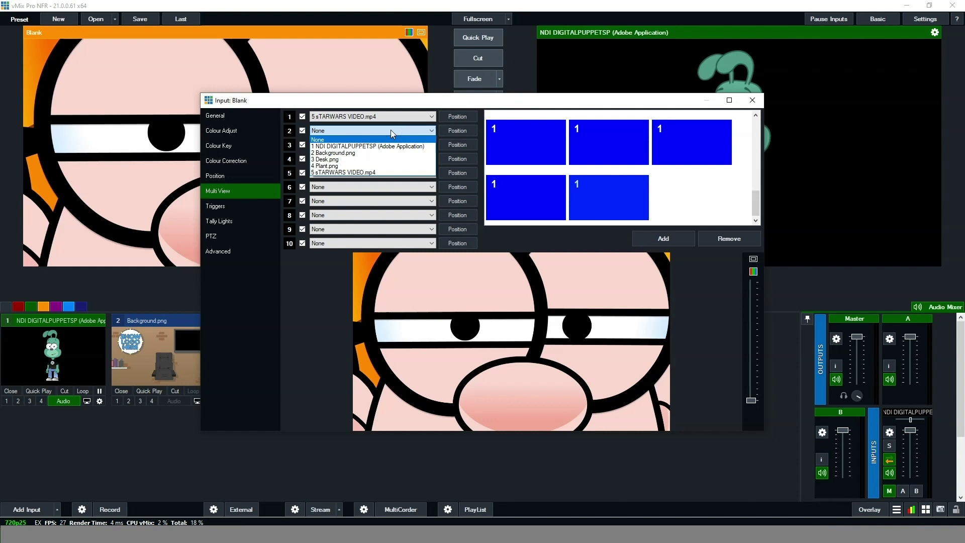
pyautogui.click(391, 156)
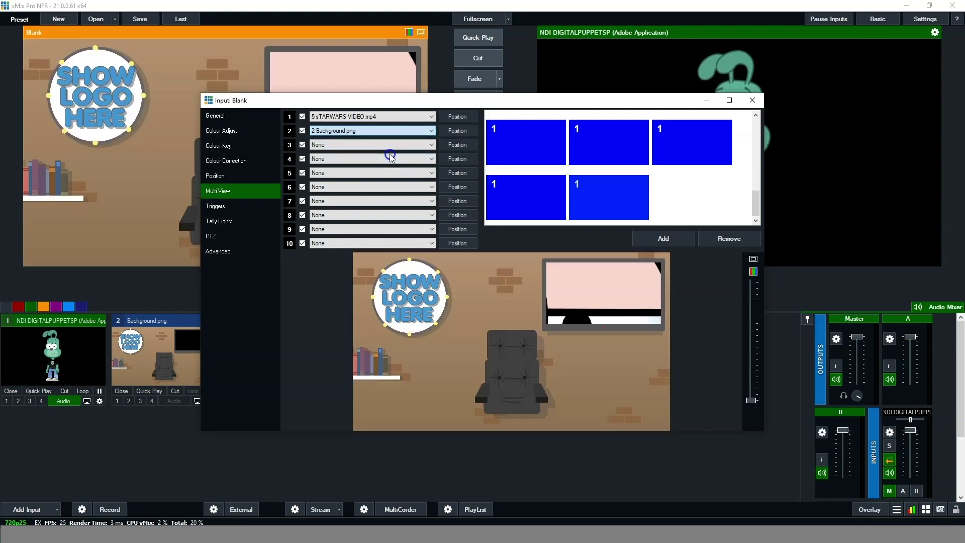
# Set layer 3 to the NDI puppet feed, layer 4 to Desk.png and layer 5 to Plant.png
pyautogui.click(435, 149)
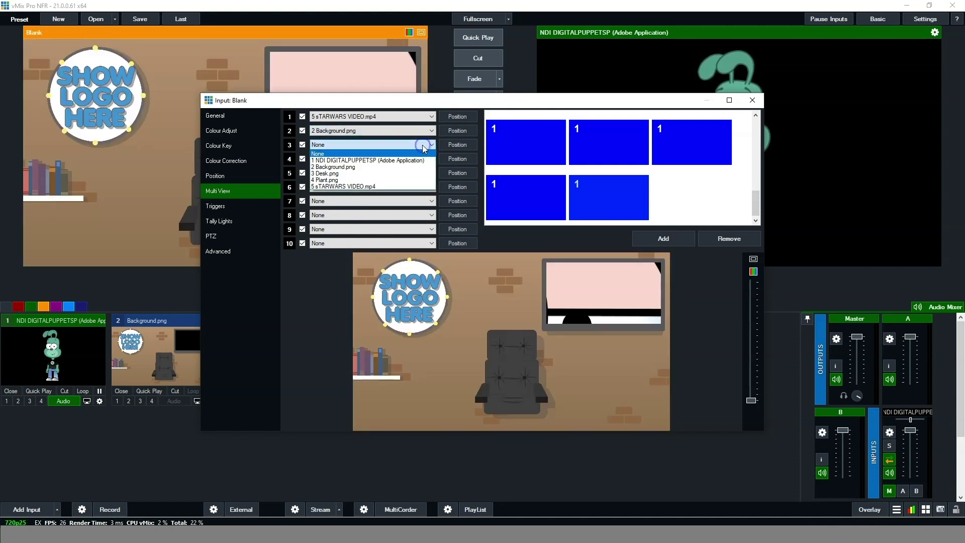
pyautogui.click(421, 173)
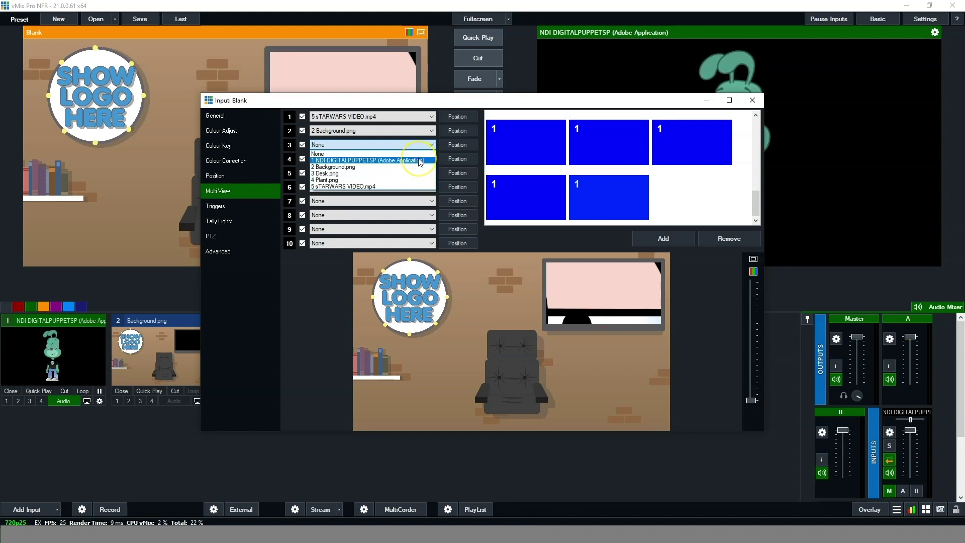
pyautogui.click(420, 161)
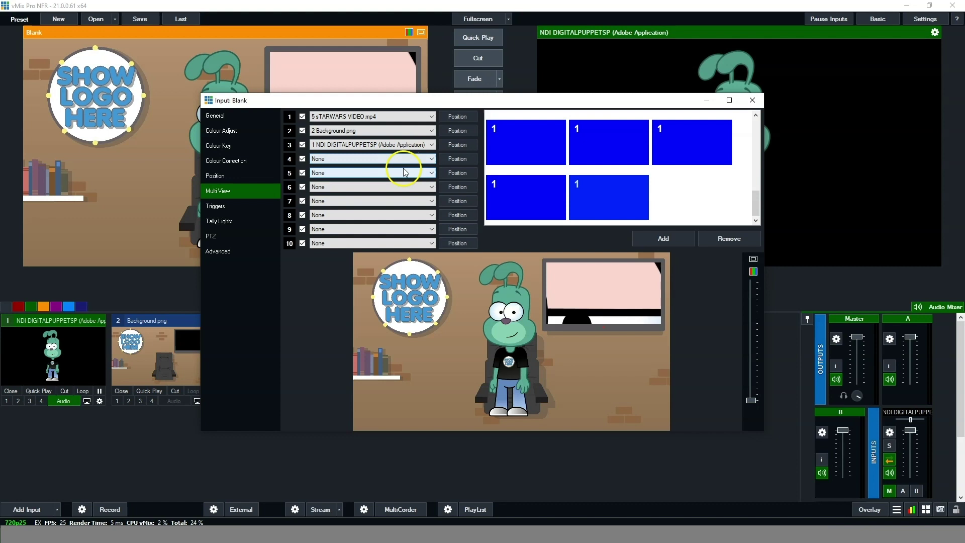
pyautogui.click(404, 160)
pyautogui.click(397, 174)
pyautogui.click(397, 174)
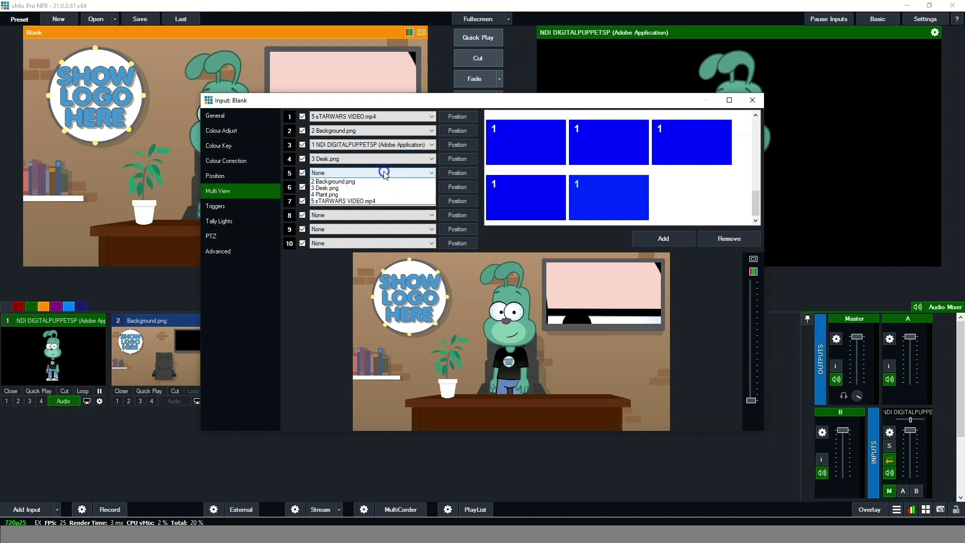
pyautogui.click(365, 220)
pyautogui.moveTo(371, 106); pyautogui.dragTo(643, 86)
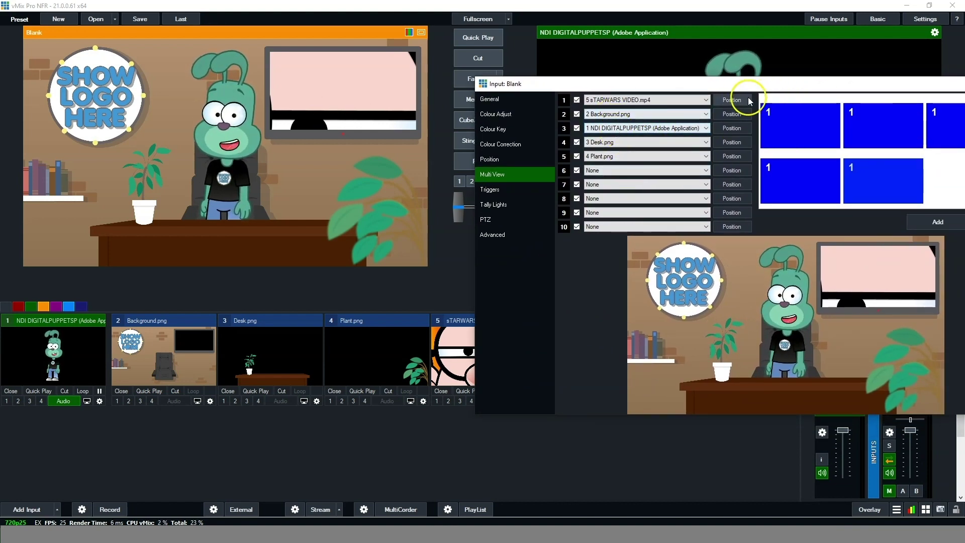
# Zoom the sTARWARS layer to about 0.39 and pan it into the wall TV screen
pyautogui.click(732, 100)
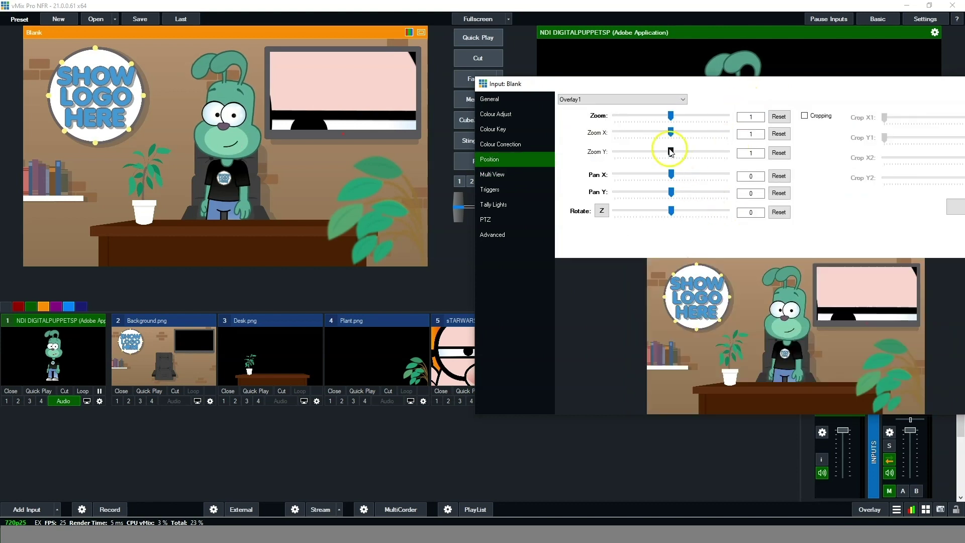
pyautogui.moveTo(670, 117); pyautogui.dragTo(637, 120)
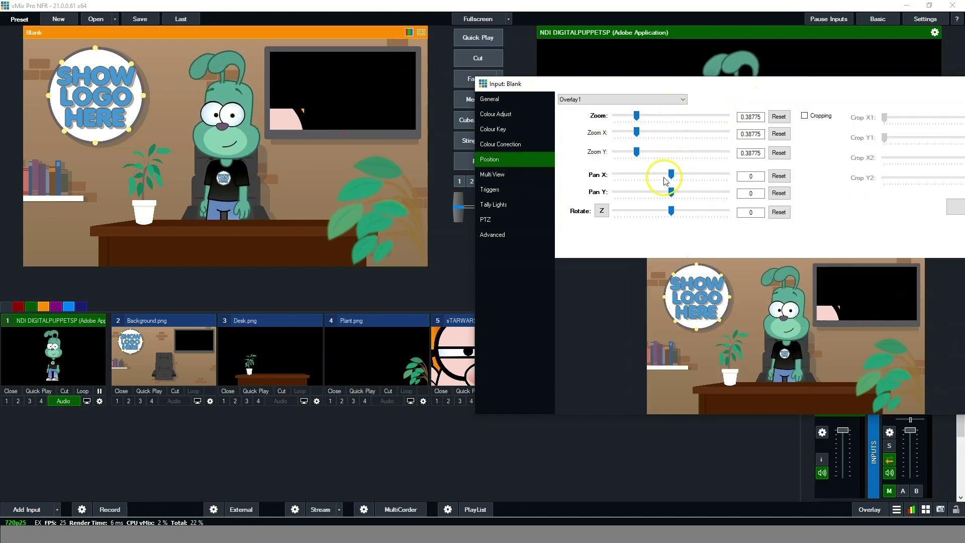
pyautogui.moveTo(671, 174); pyautogui.dragTo(690, 196)
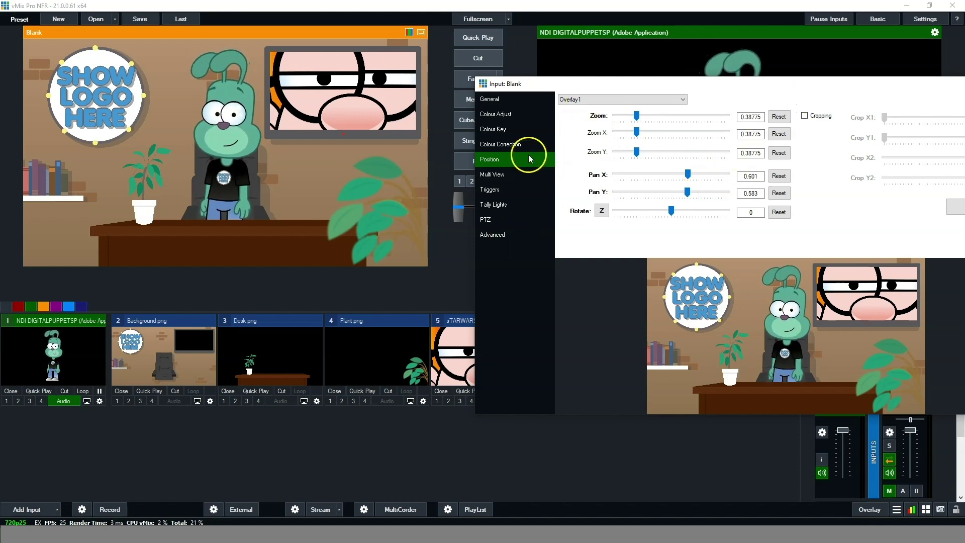
pyautogui.click(490, 175)
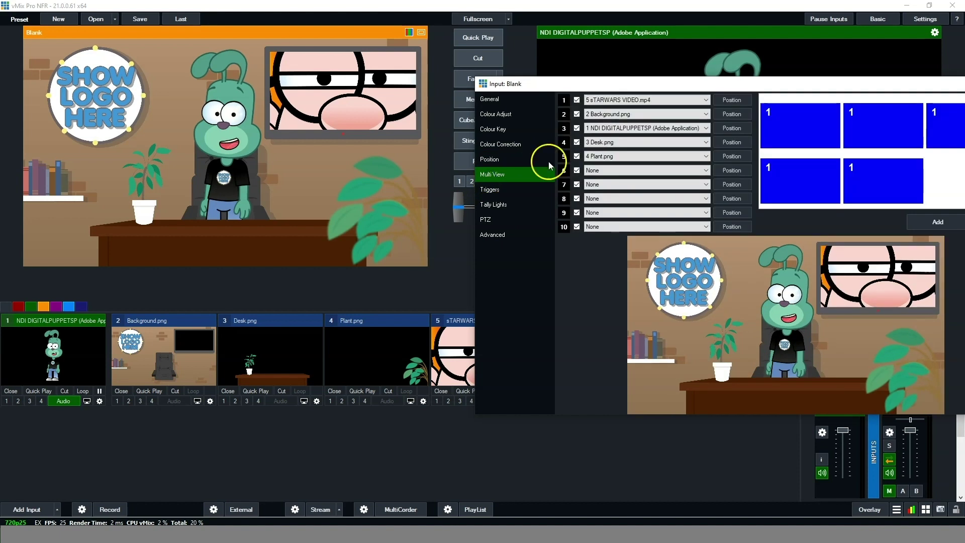
# Lower the puppet layer to Pan Y -0.278, zoom it to about 1.13, and close the Blank settings
pyautogui.click(726, 129)
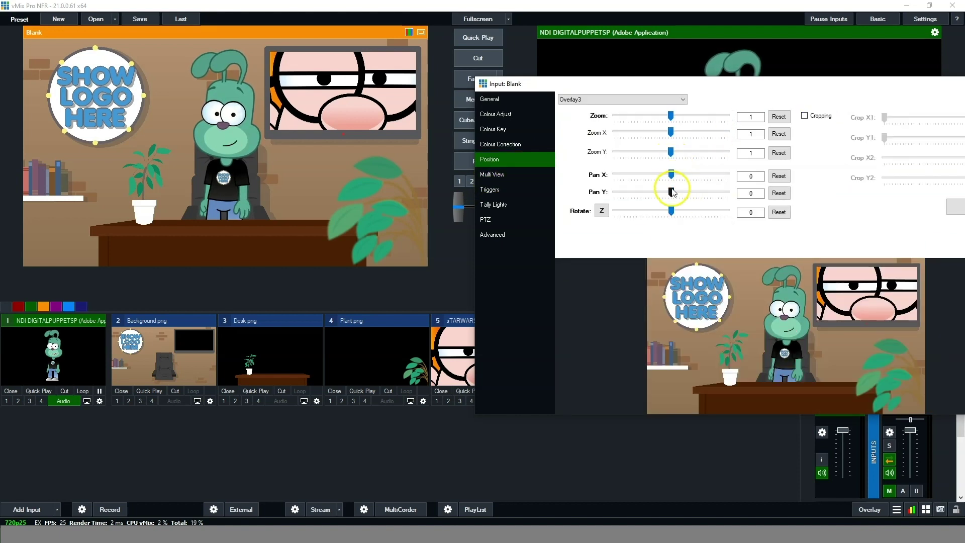
pyautogui.moveTo(671, 192); pyautogui.dragTo(663, 195)
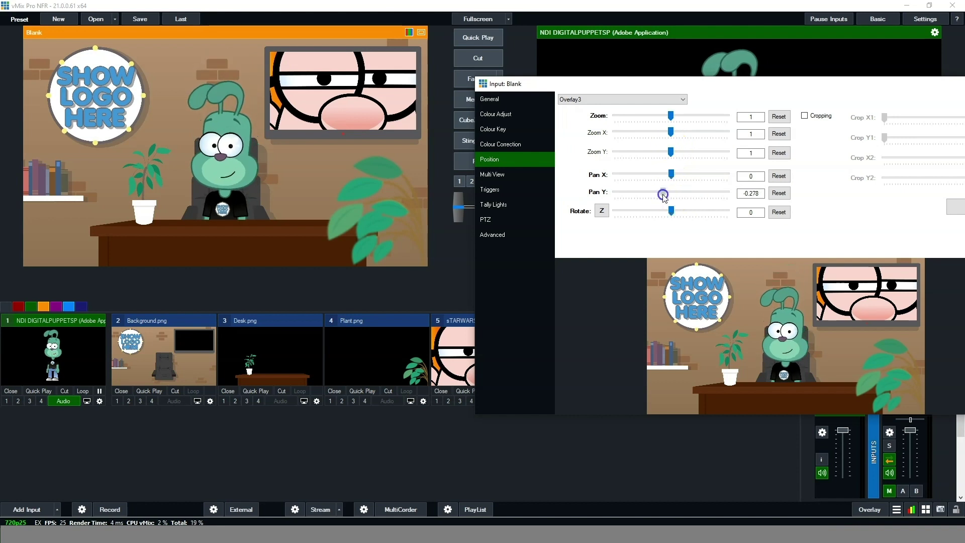
pyautogui.moveTo(671, 116); pyautogui.dragTo(674, 121)
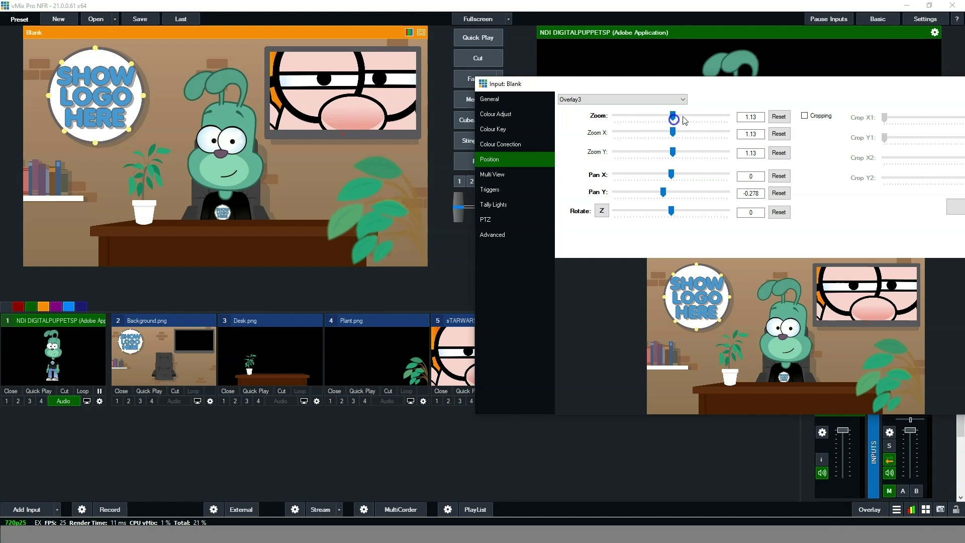
pyautogui.moveTo(825, 84); pyautogui.dragTo(700, 91)
pyautogui.click(852, 94)
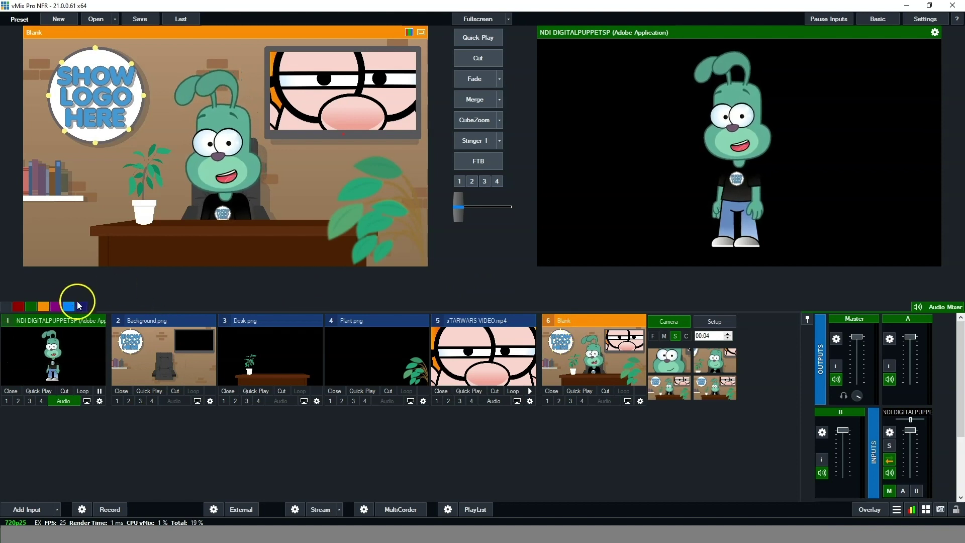
# Give the Blank input the blue category, then filter the input list to blue
pyautogui.click(593, 361)
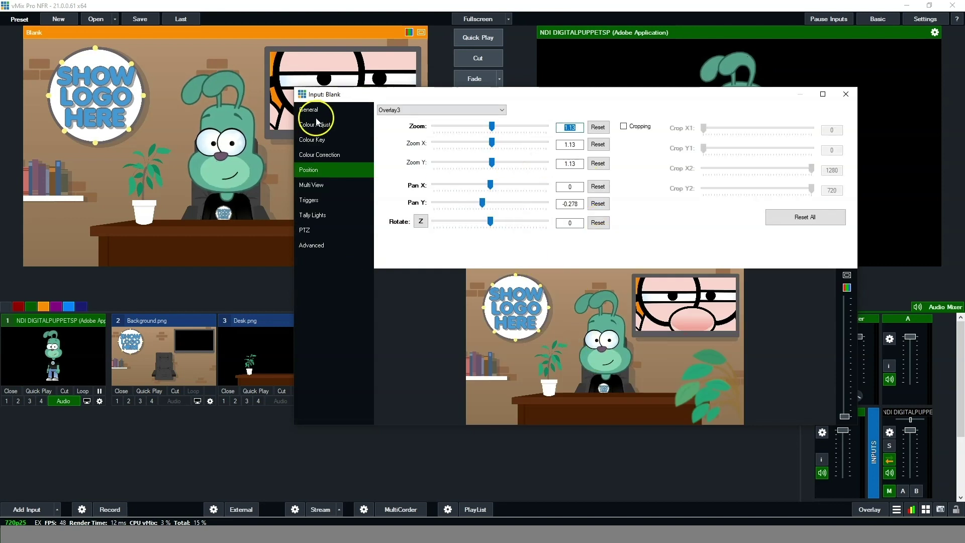
pyautogui.click(311, 110)
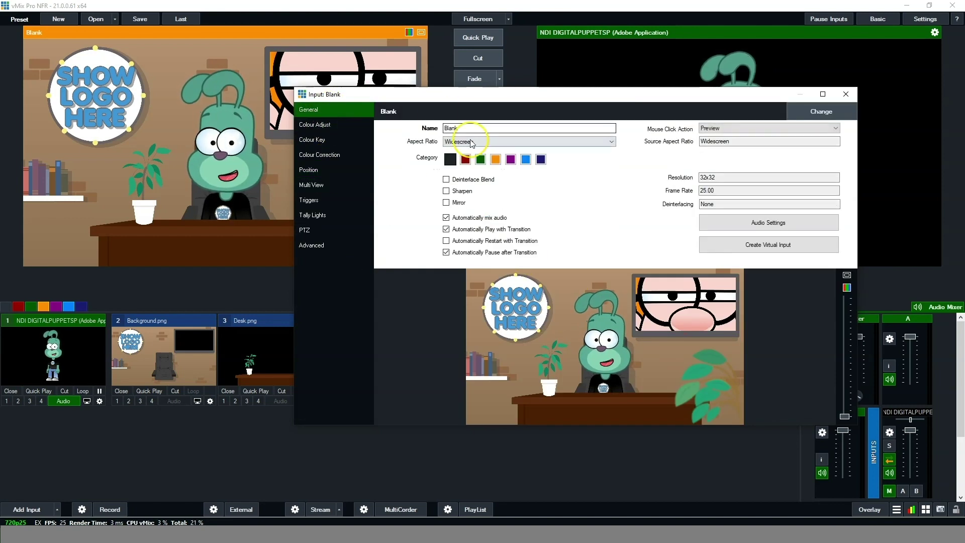
pyautogui.click(525, 159)
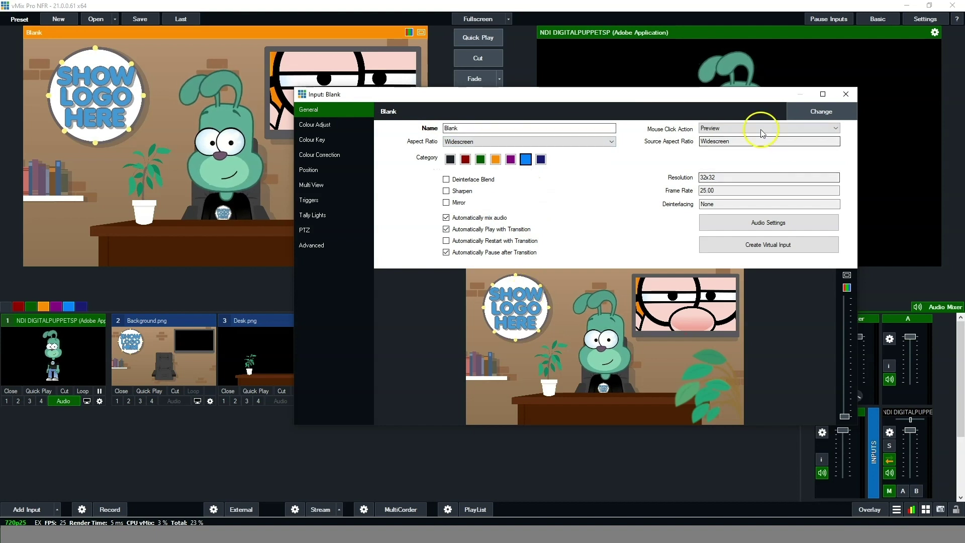
pyautogui.click(846, 94)
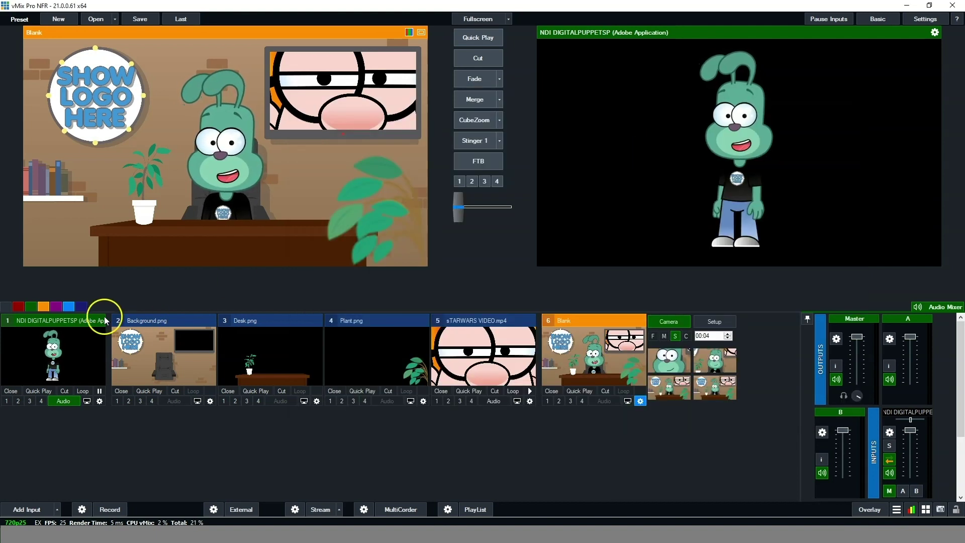
pyautogui.click(69, 306)
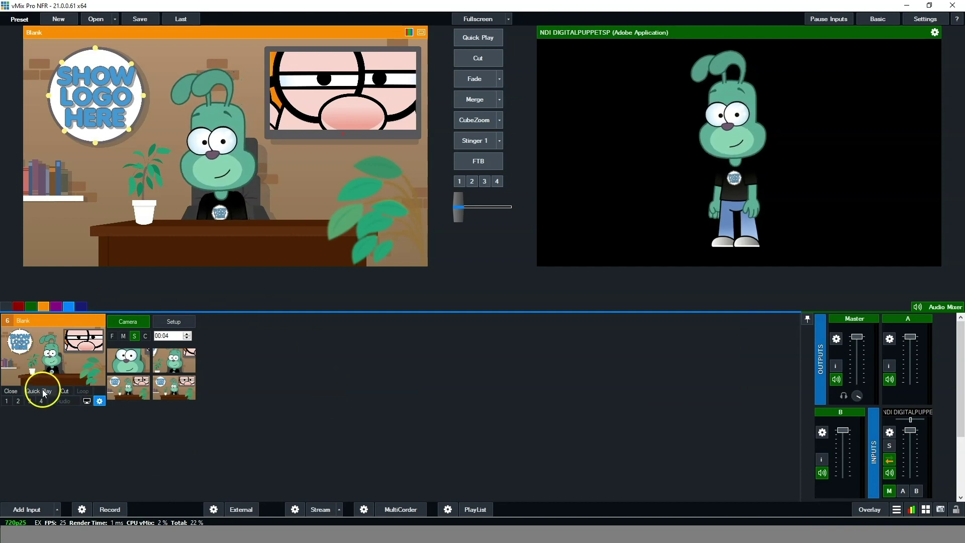
# Send the Blank desk set live, show all inputs again, and pause input 5's Star Wars clip
pyautogui.click(6, 307)
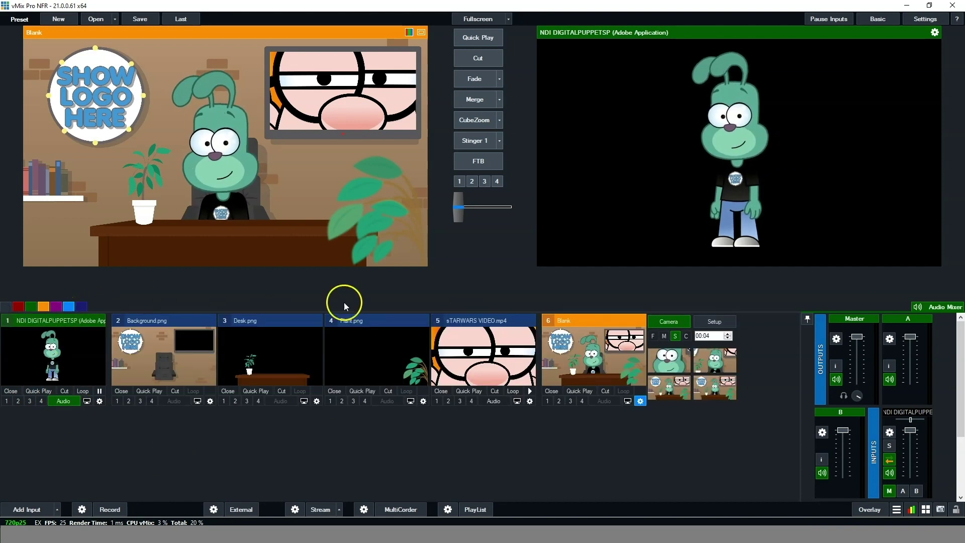
pyautogui.click(69, 306)
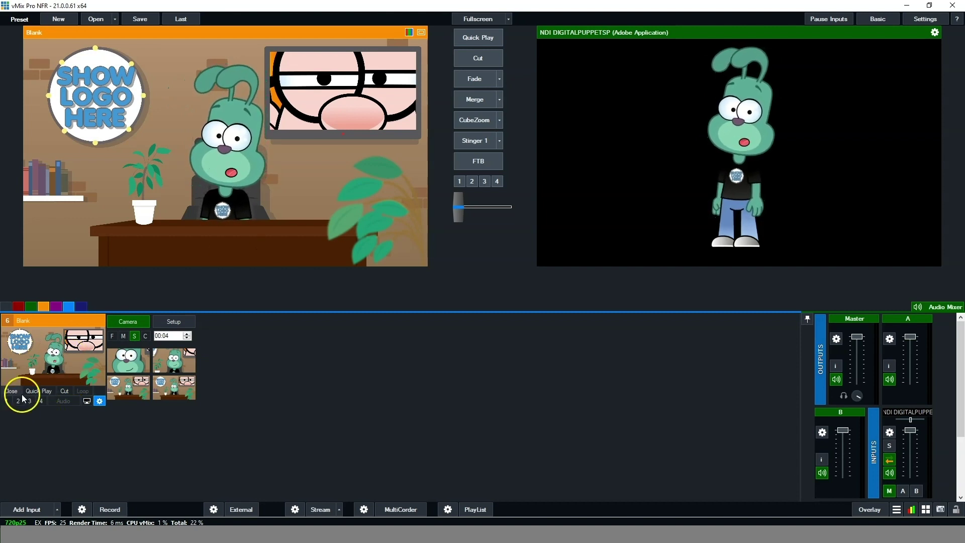
pyautogui.click(44, 391)
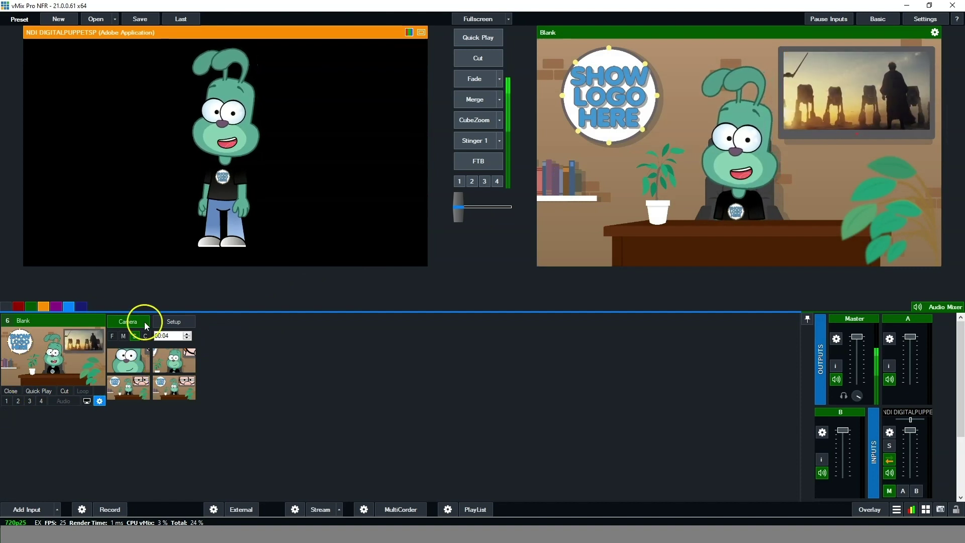
pyautogui.click(6, 307)
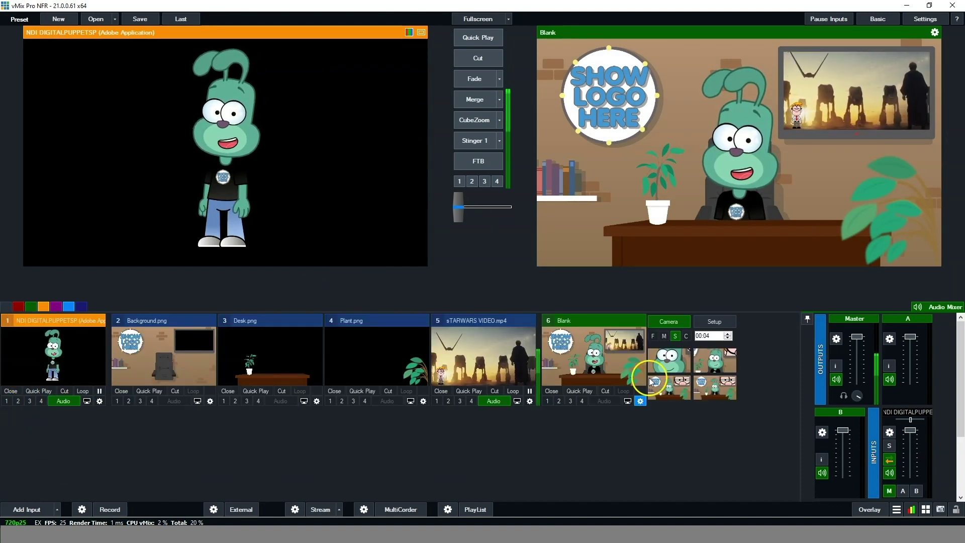
pyautogui.click(530, 391)
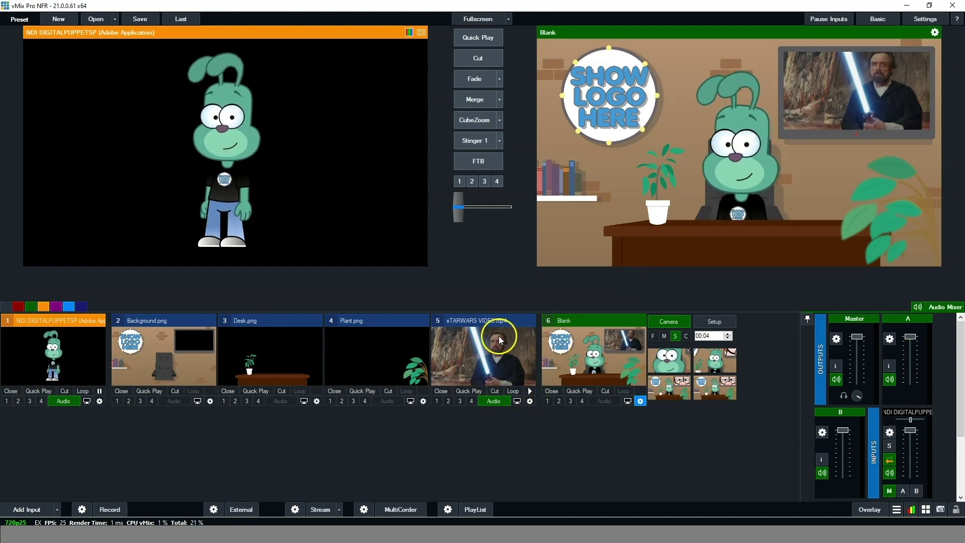
# Give the sTARWARS VIDEO.mp4 input the blue category and filter the list to blue inputs
pyautogui.doubleClick(487, 354)
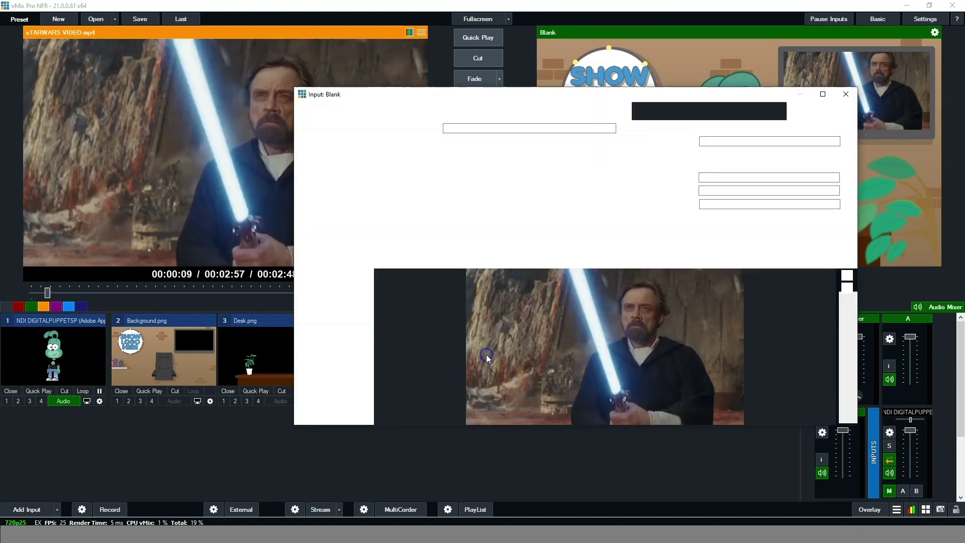
pyautogui.click(528, 163)
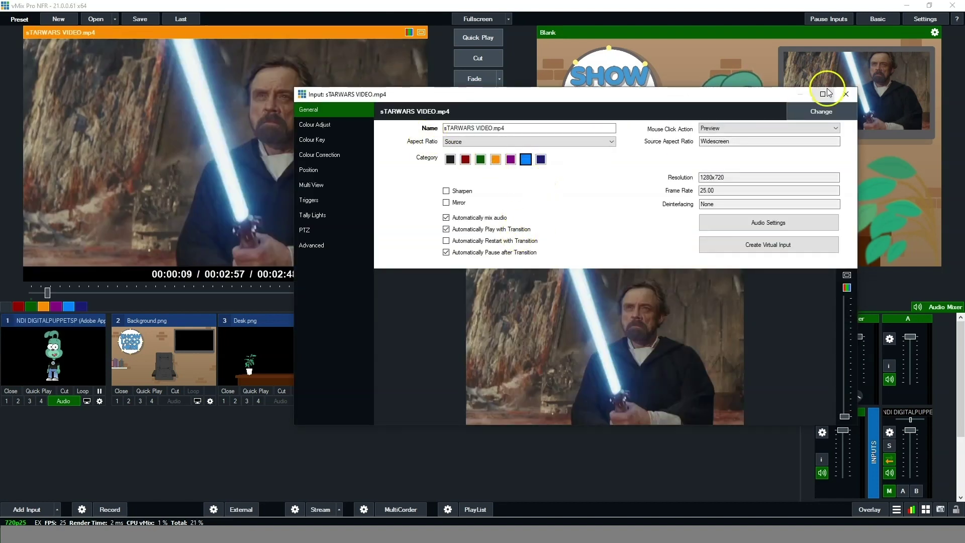
pyautogui.click(846, 95)
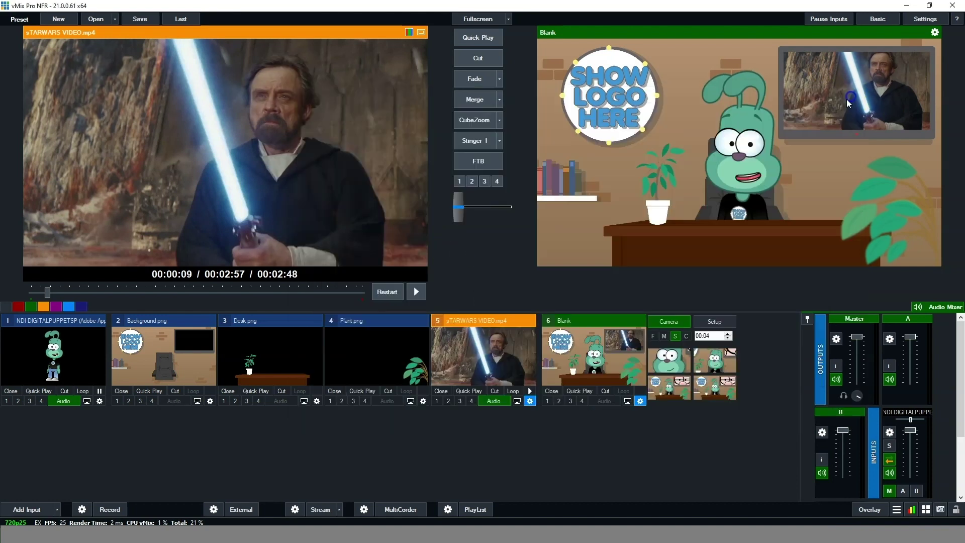
pyautogui.click(65, 307)
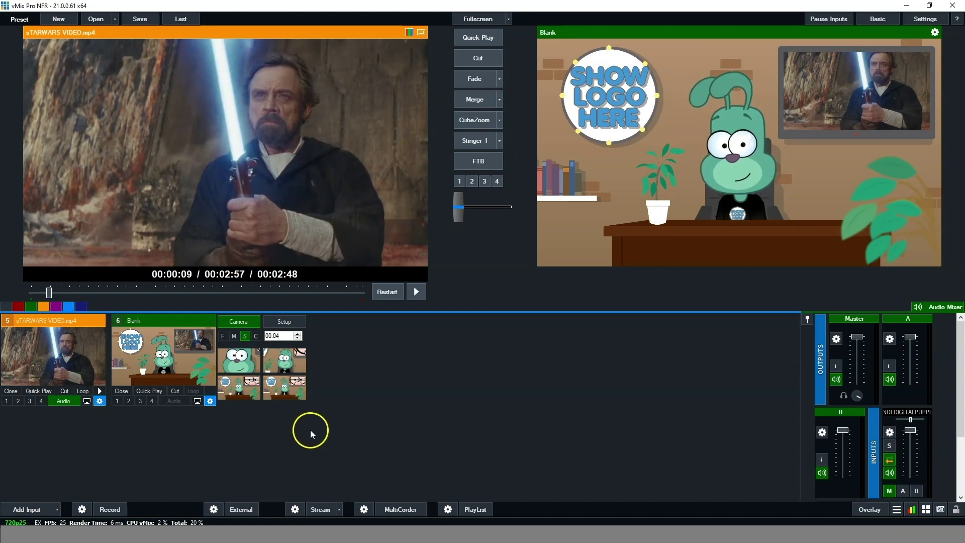
# Preview the desk virtual set and set its camera move speed to fast
pyautogui.click(174, 355)
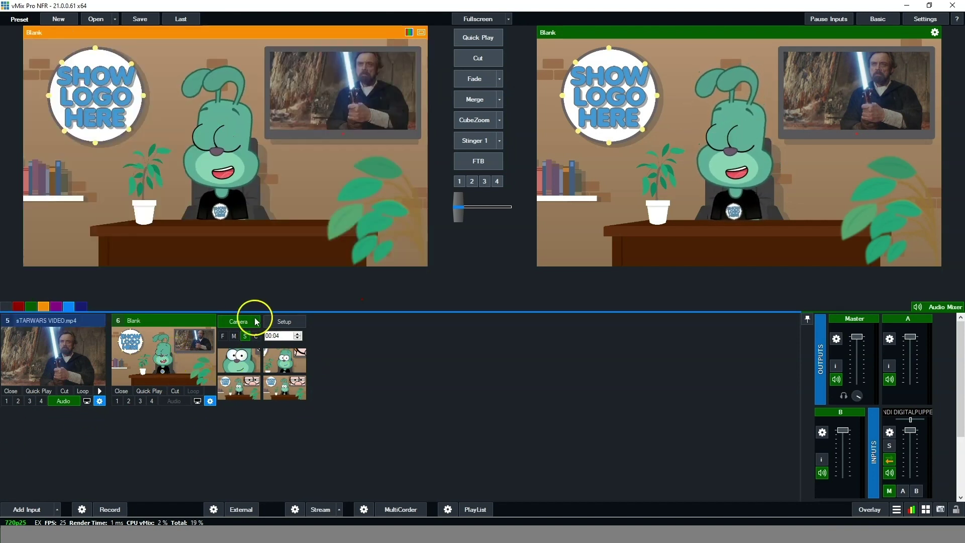
pyautogui.click(237, 337)
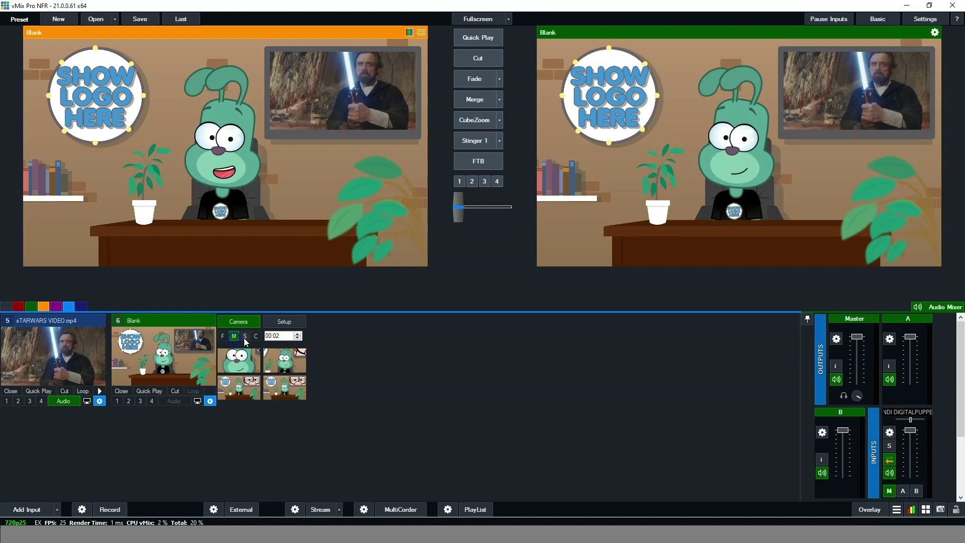
pyautogui.click(224, 337)
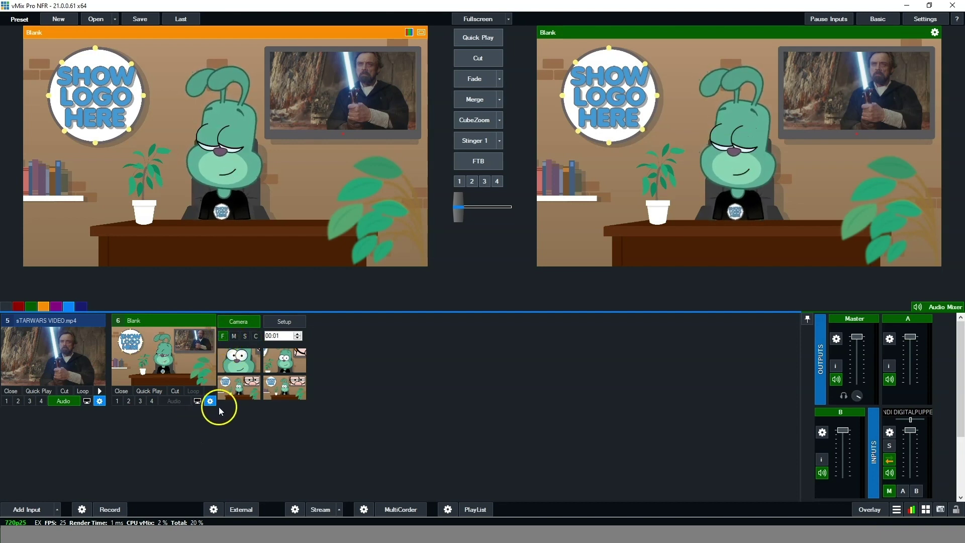
# Switch between the rabbit close-up and wide desk camera angles, ending on the close-up
pyautogui.click(230, 368)
pyautogui.click(243, 385)
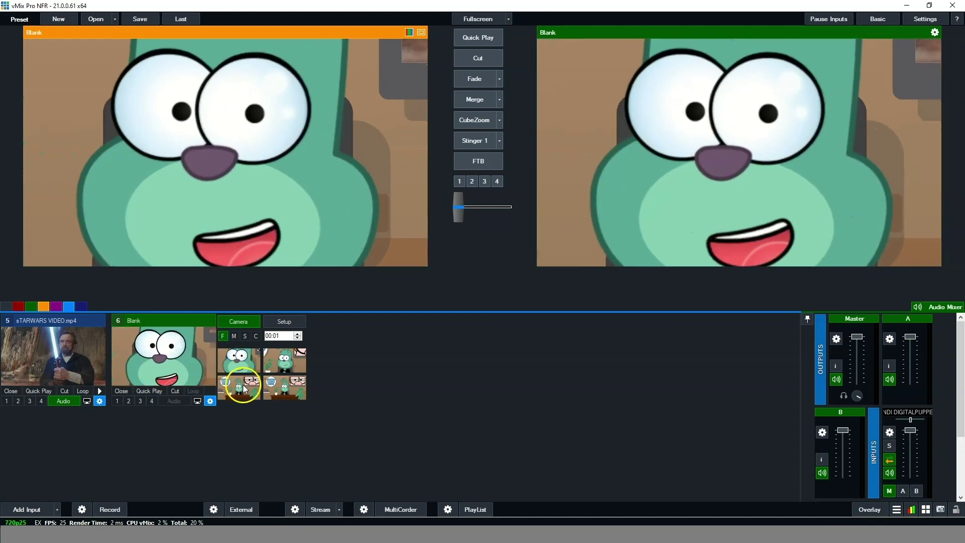
pyautogui.click(284, 388)
pyautogui.click(291, 388)
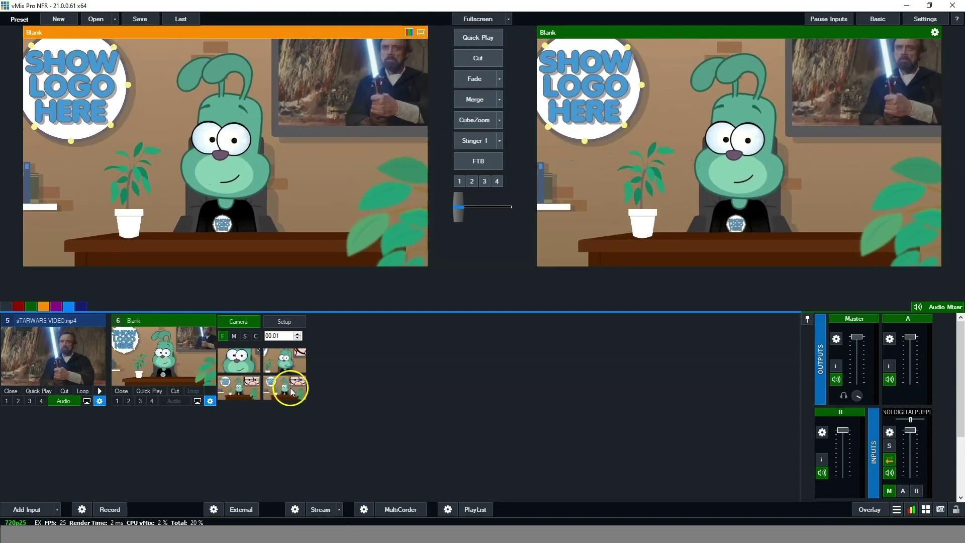
pyautogui.click(243, 391)
pyautogui.click(243, 357)
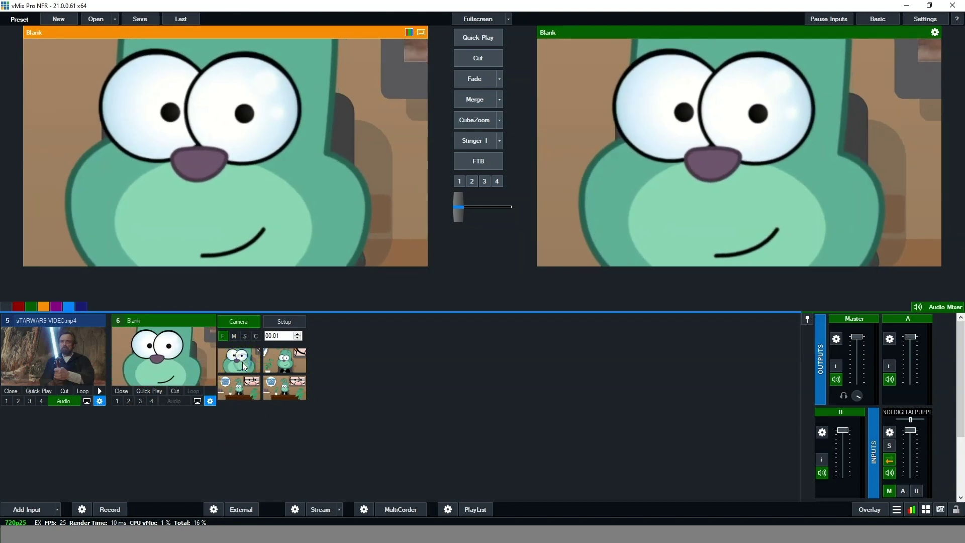
# Reframe the close-up camera preset with a wider zoom and slight vertical shift
pyautogui.doubleClick(245, 365)
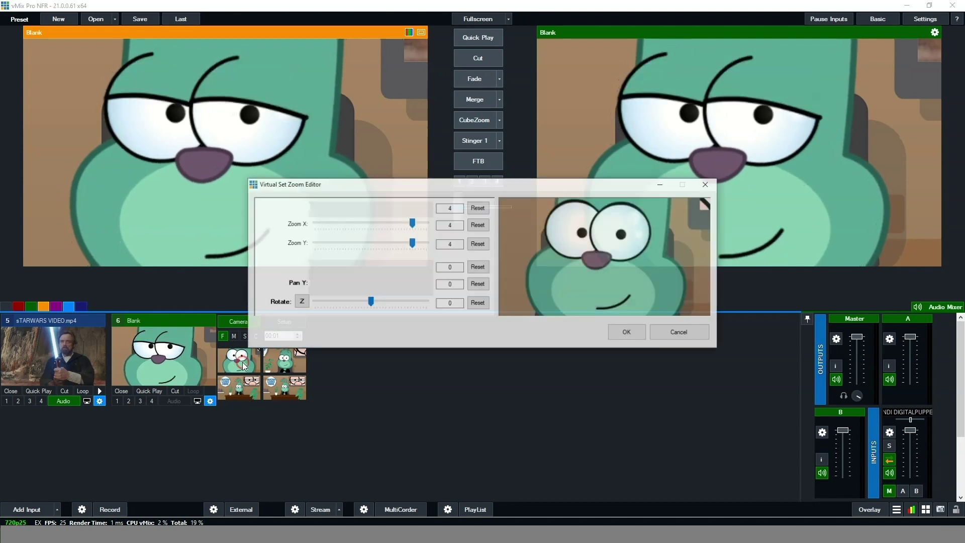
pyautogui.moveTo(397, 192); pyautogui.dragTo(251, 284)
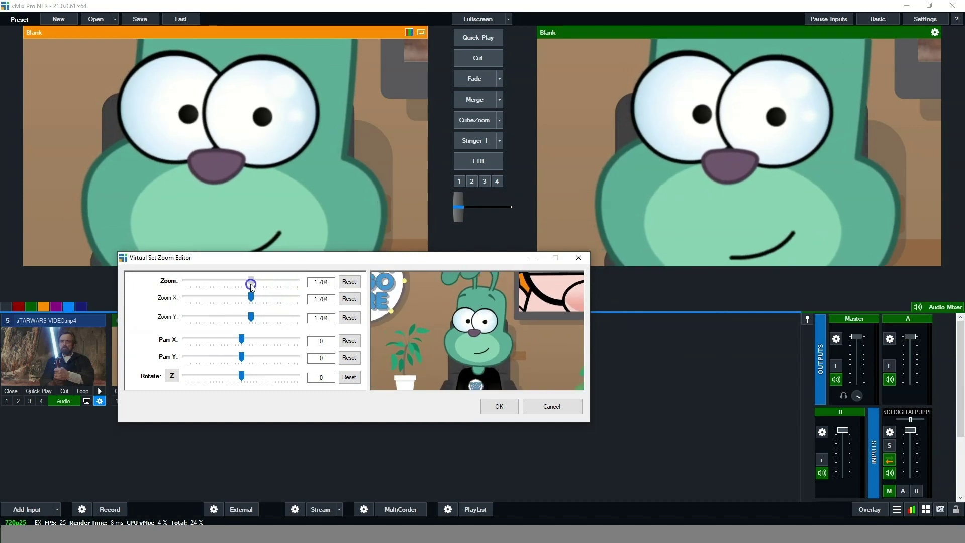
pyautogui.moveTo(241, 357); pyautogui.dragTo(238, 358)
pyautogui.click(488, 407)
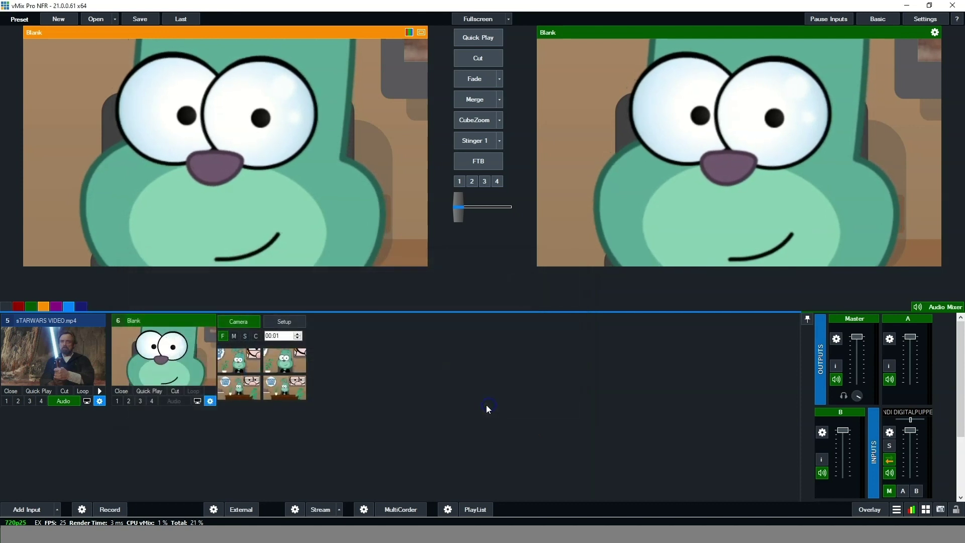
# Set the top-right camera preset to a 2.85-zoom close-up on the face on the TV
pyautogui.click(296, 363)
pyautogui.rightClick(284, 361)
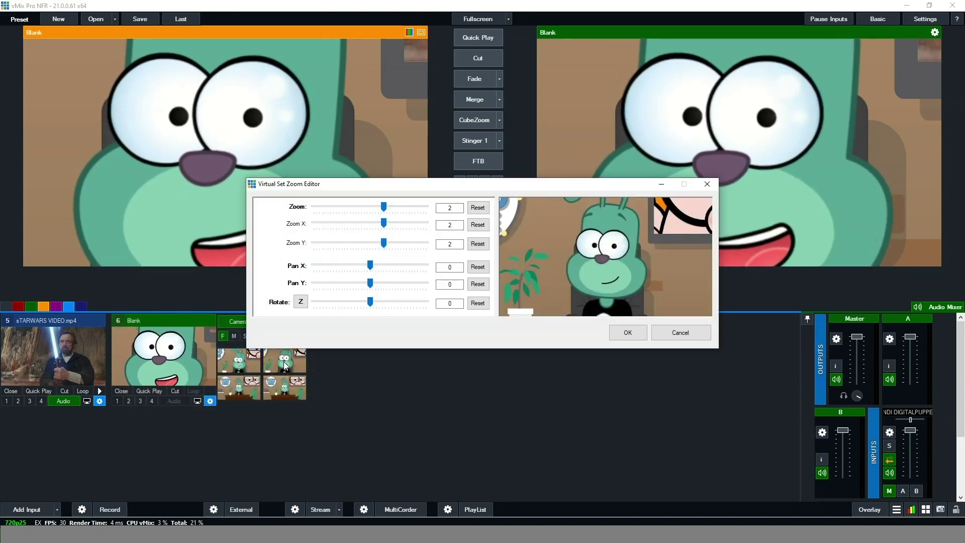
pyautogui.moveTo(369, 270); pyautogui.dragTo(340, 268)
pyautogui.moveTo(384, 207); pyautogui.dragTo(404, 207)
pyautogui.moveTo(378, 285); pyautogui.dragTo(310, 267)
pyautogui.moveTo(403, 206); pyautogui.dragTo(395, 208)
pyautogui.moveTo(315, 265); pyautogui.dragTo(327, 265)
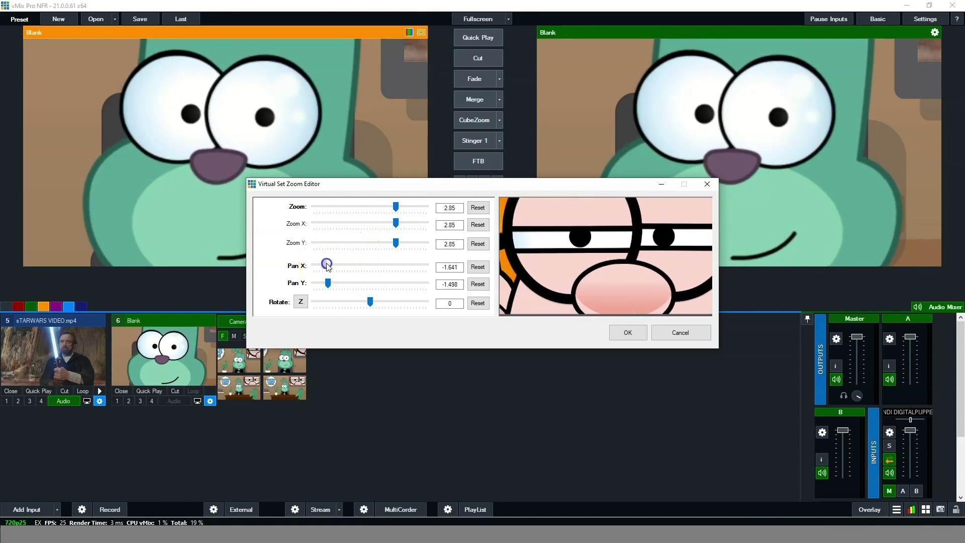
pyautogui.click(628, 331)
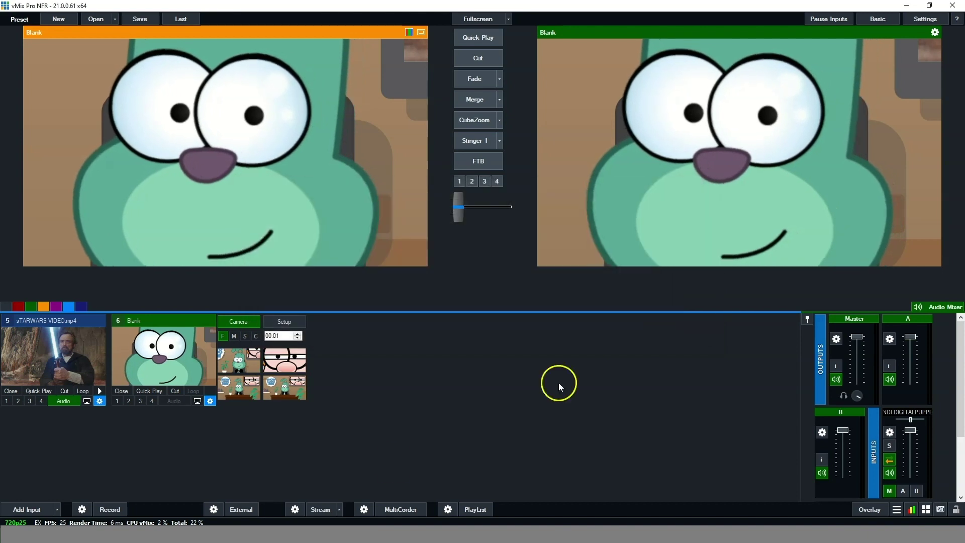
# Reframe the fourth camera preset as a 2.814-zoom close-up of the SHOW LOGO HERE sign
pyautogui.click(237, 392)
pyautogui.doubleClick(281, 390)
pyautogui.click(383, 214)
pyautogui.moveTo(370, 263); pyautogui.dragTo(339, 283)
pyautogui.moveTo(385, 207); pyautogui.dragTo(395, 207)
pyautogui.moveTo(338, 283); pyautogui.dragTo(333, 283)
pyautogui.moveTo(408, 266)
pyautogui.mouseDown()
pyautogui.moveTo(415, 269)
pyautogui.moveTo(399, 269)
pyautogui.moveTo(421, 268)
pyautogui.mouseUp()
pyautogui.click(628, 334)
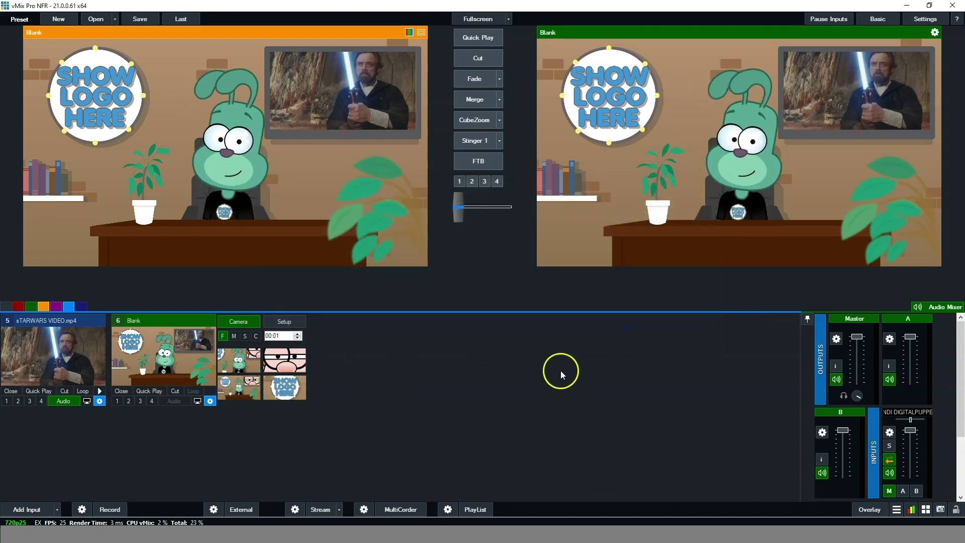
# Cycle the output through the logo, desk, TV screen and rabbit close-up angles, ending on logo
pyautogui.click(286, 396)
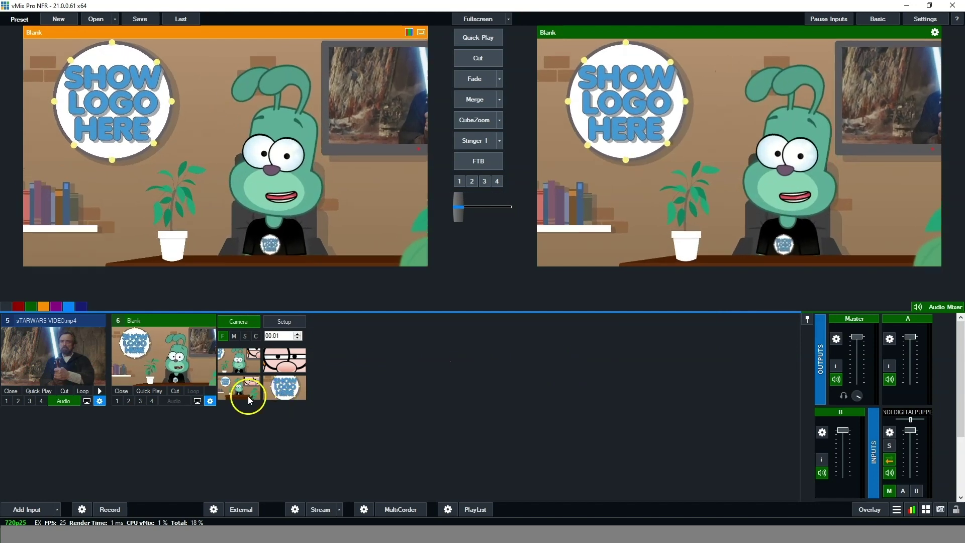
pyautogui.click(249, 396)
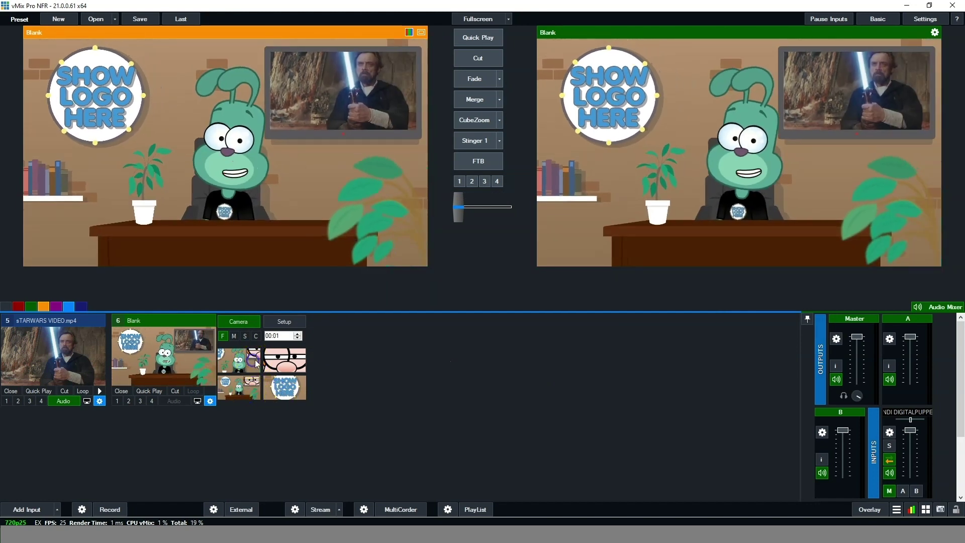
pyautogui.click(301, 361)
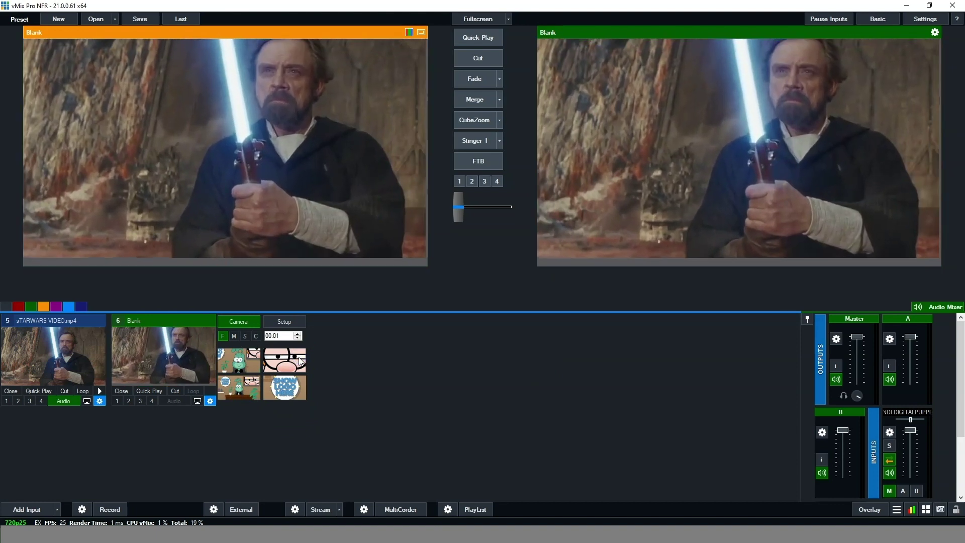
pyautogui.click(239, 397)
pyautogui.click(247, 366)
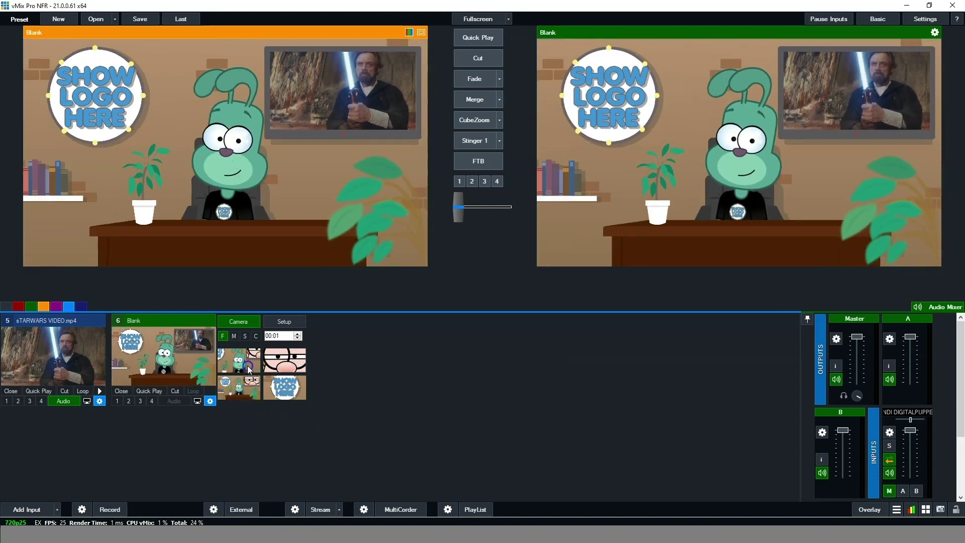
pyautogui.click(290, 398)
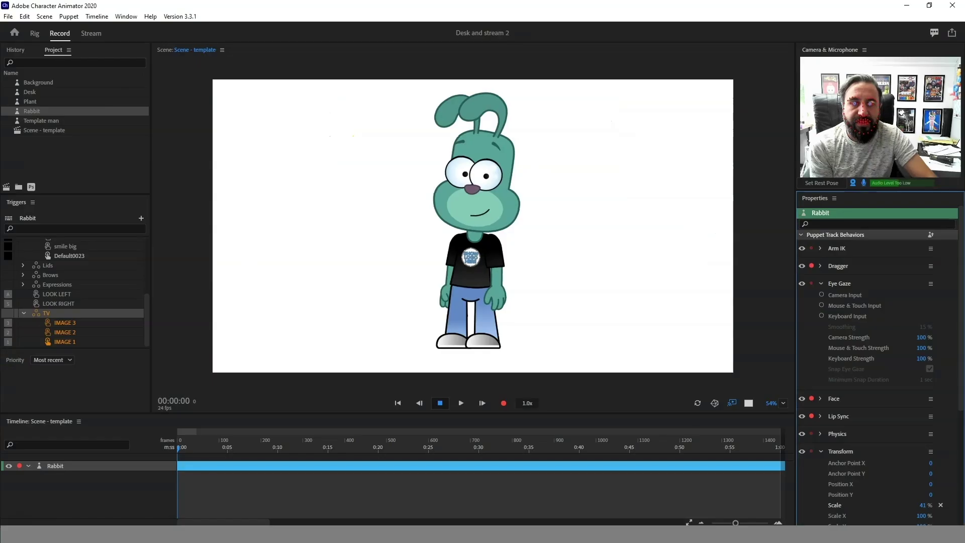
# Shrink the Character Animator window, push it to the right edge, and return to vMix
pyautogui.click(929, 5)
pyautogui.moveTo(565, 133); pyautogui.dragTo(771, 158)
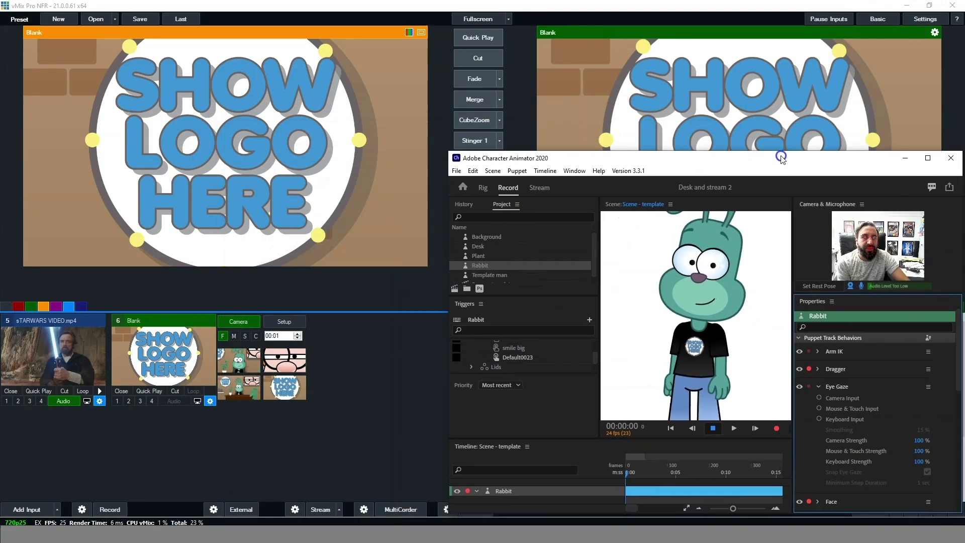
pyautogui.moveTo(652, 166); pyautogui.dragTo(964, 154)
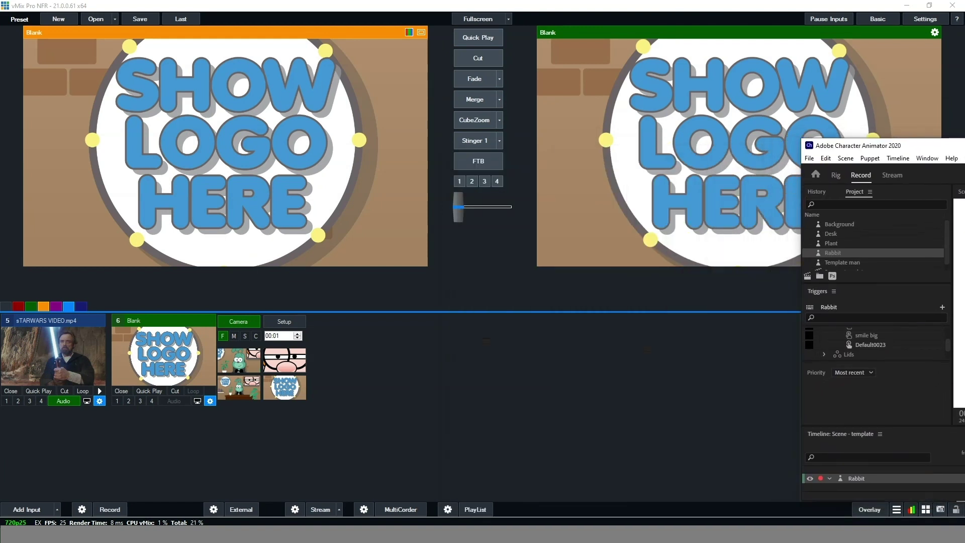
pyautogui.click(210, 390)
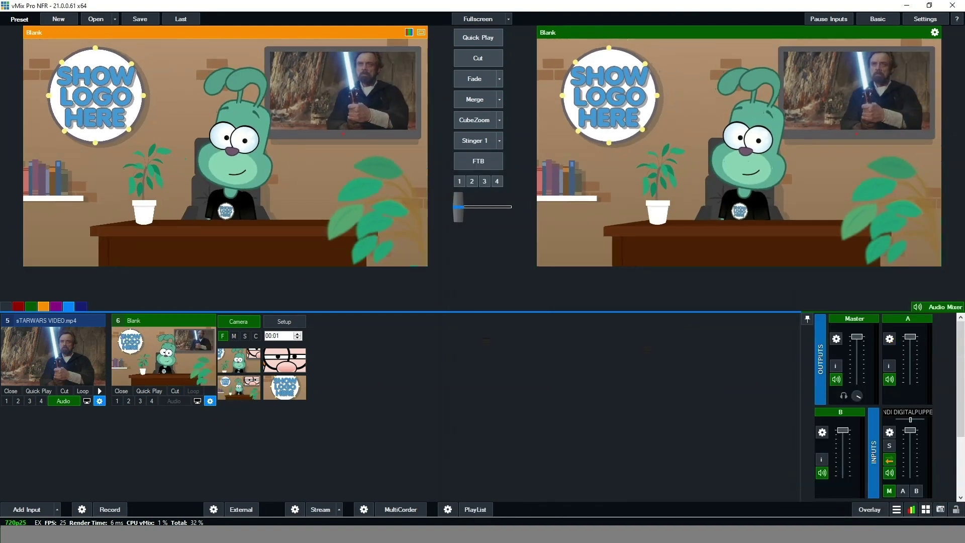
pyautogui.hotkey('alt', 'Tab')
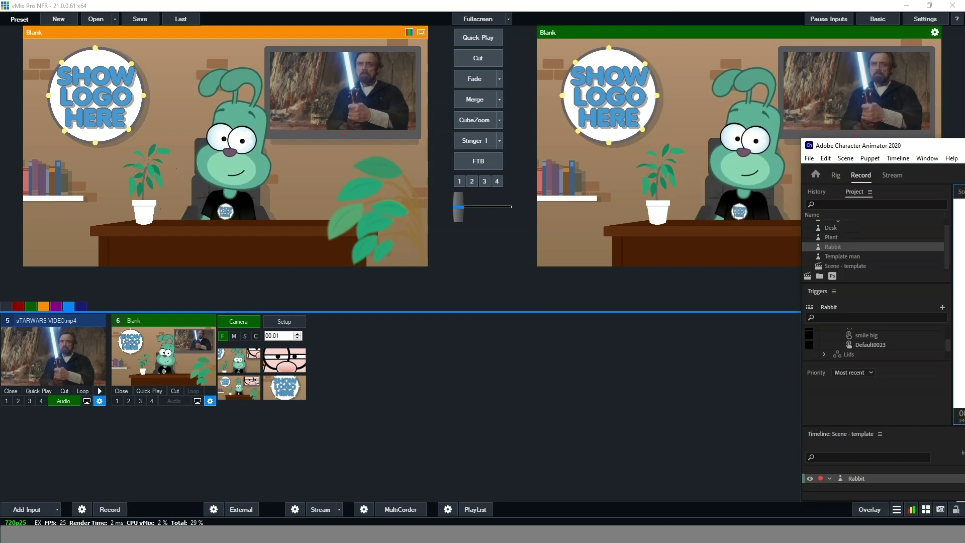
pyautogui.click(708, 361)
# Switch through the guest screen, logo and desk angles, then start adding a new input
pyautogui.click(283, 394)
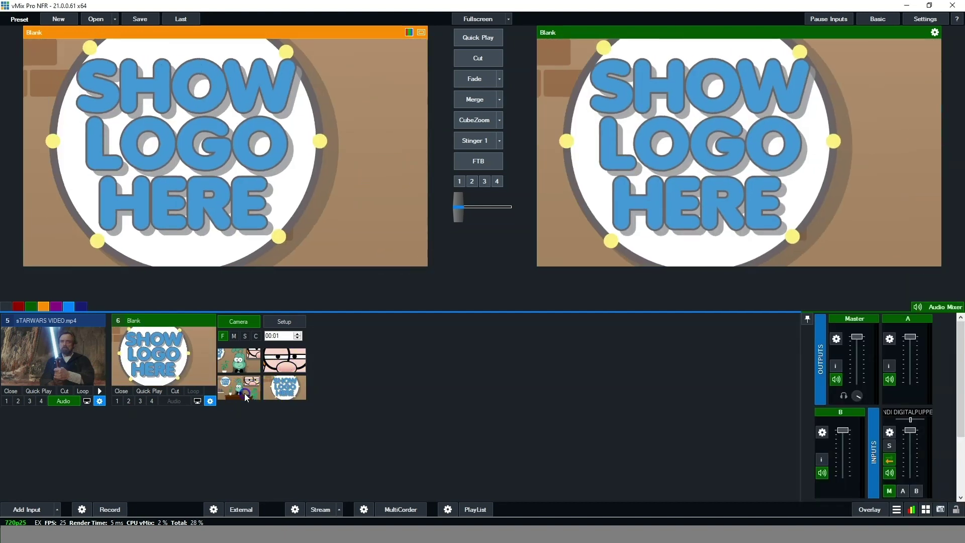
pyautogui.click(246, 364)
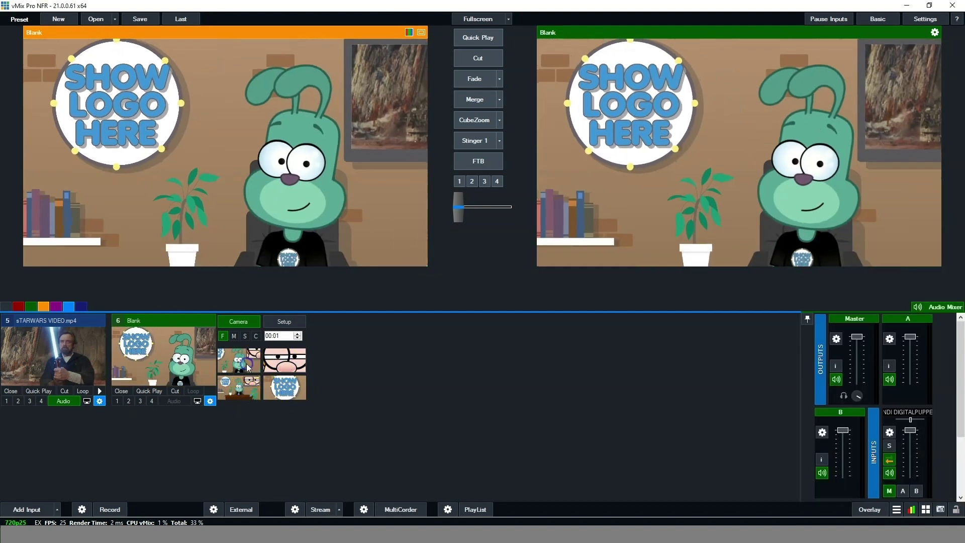
pyautogui.click(225, 398)
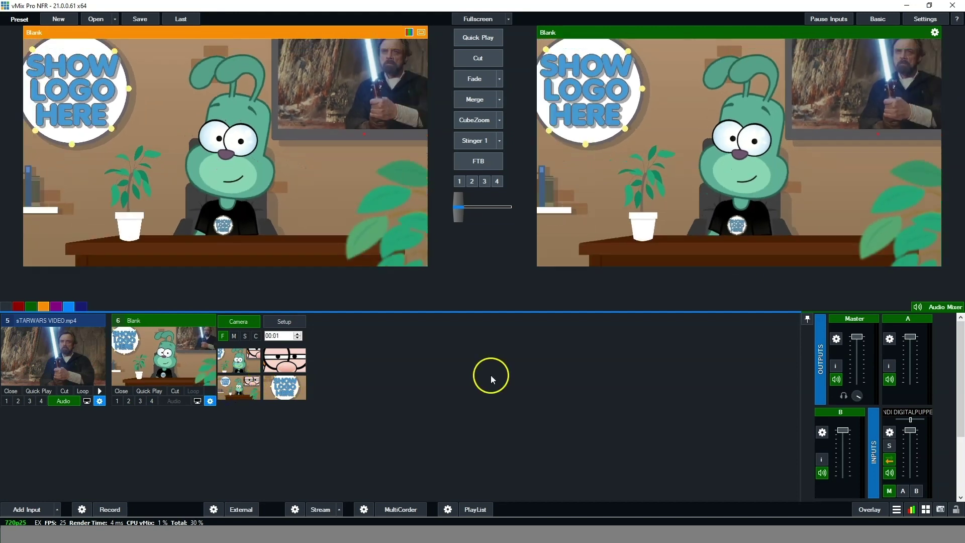
pyautogui.hotkey('alt', 'Tab')
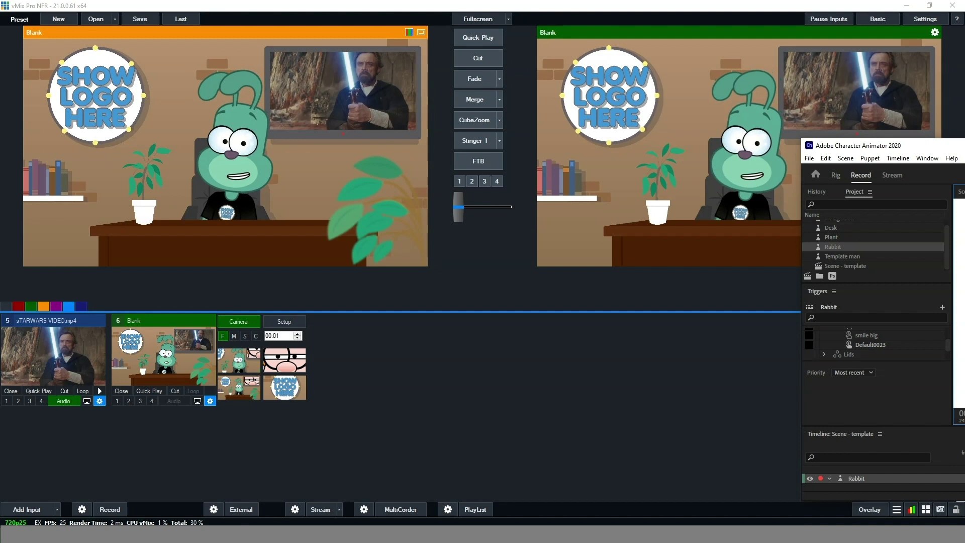
pyautogui.hotkey('alt', 'Tab')
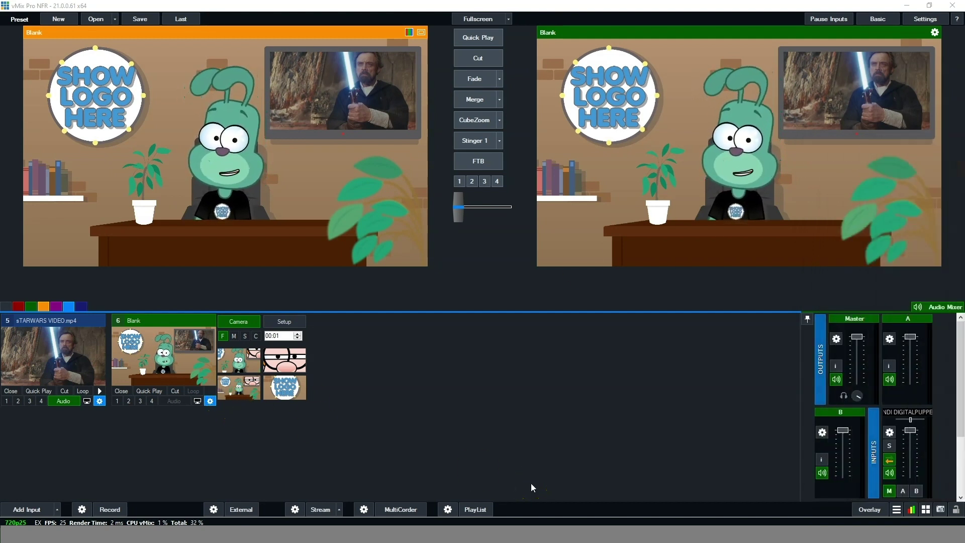
pyautogui.click(43, 505)
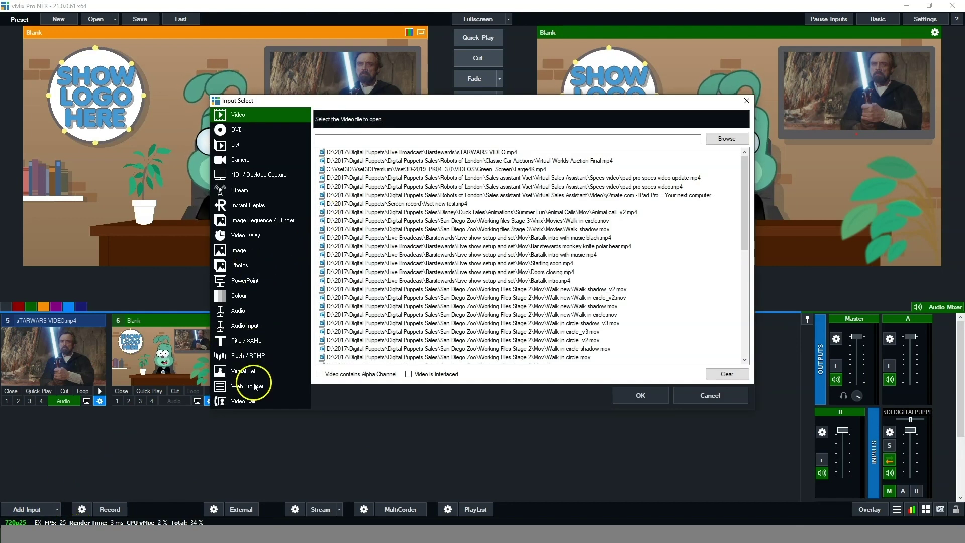
# Add Microphone (Blue Snowball) as an Audio Input (input 7) with its audio switched off
pyautogui.click(257, 331)
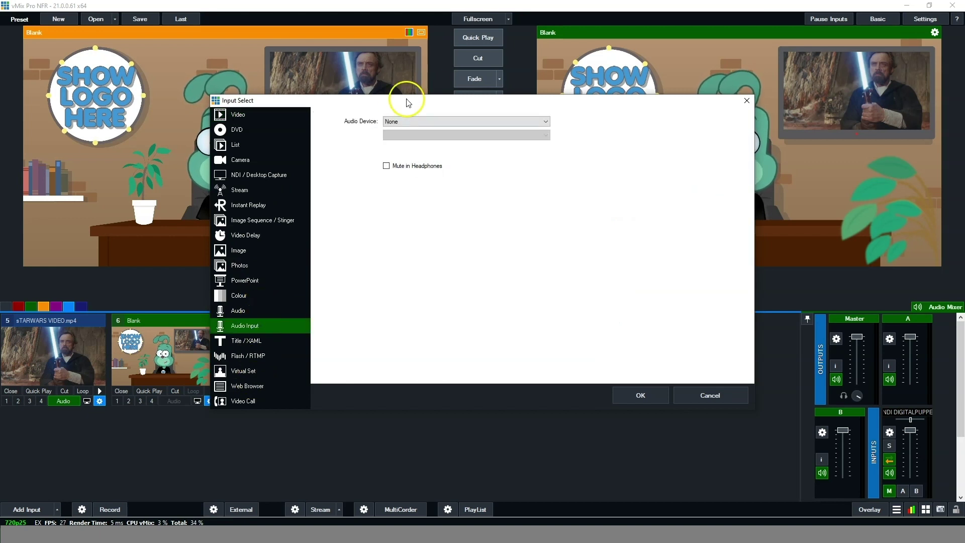
pyautogui.click(490, 124)
pyautogui.click(497, 170)
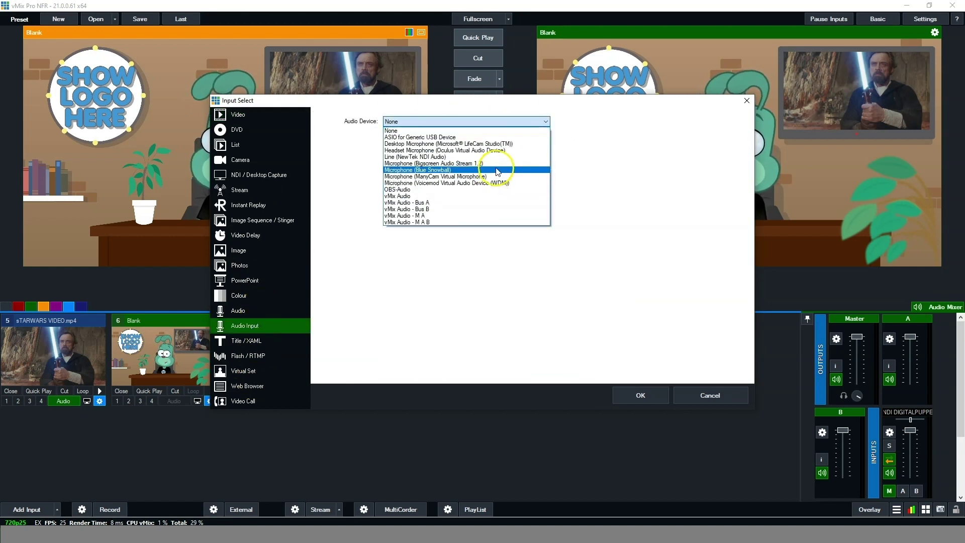
pyautogui.click(641, 396)
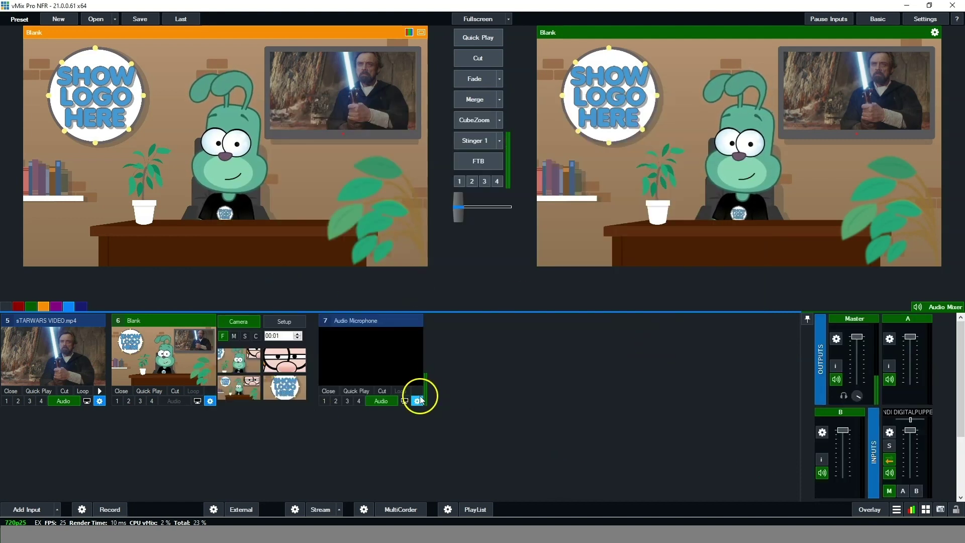
pyautogui.click(388, 403)
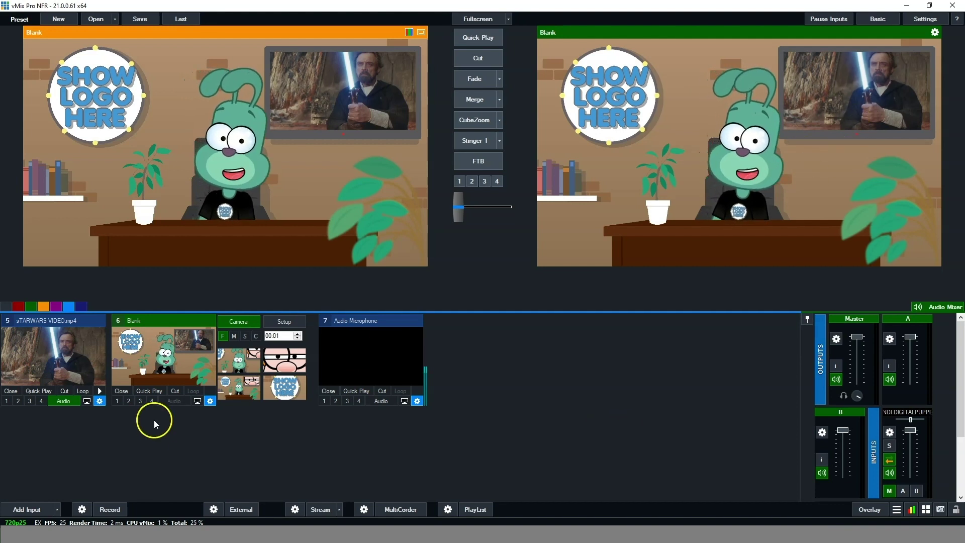
# Try the desk set's rabbit close-up and logo close-up angles, then return to the wide desk shot
pyautogui.click(243, 393)
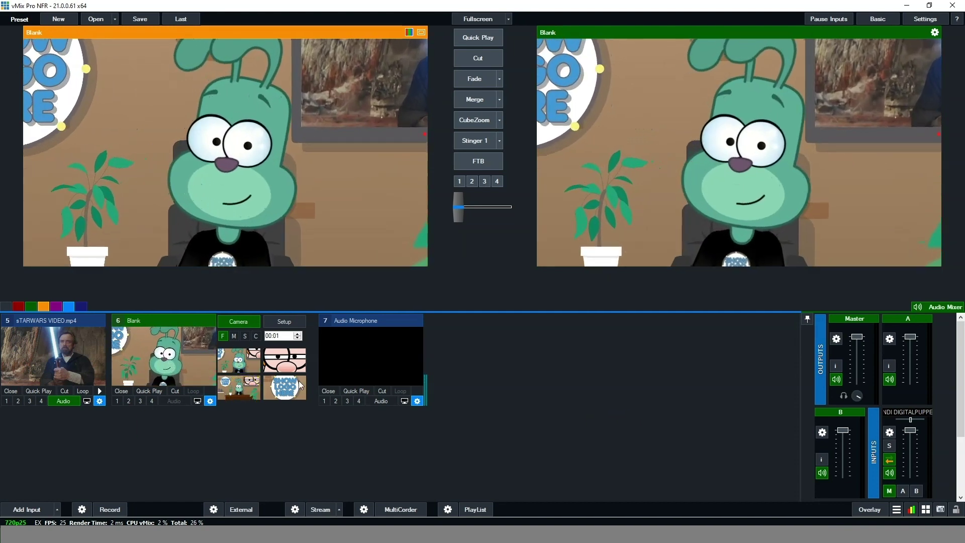
pyautogui.click(298, 381)
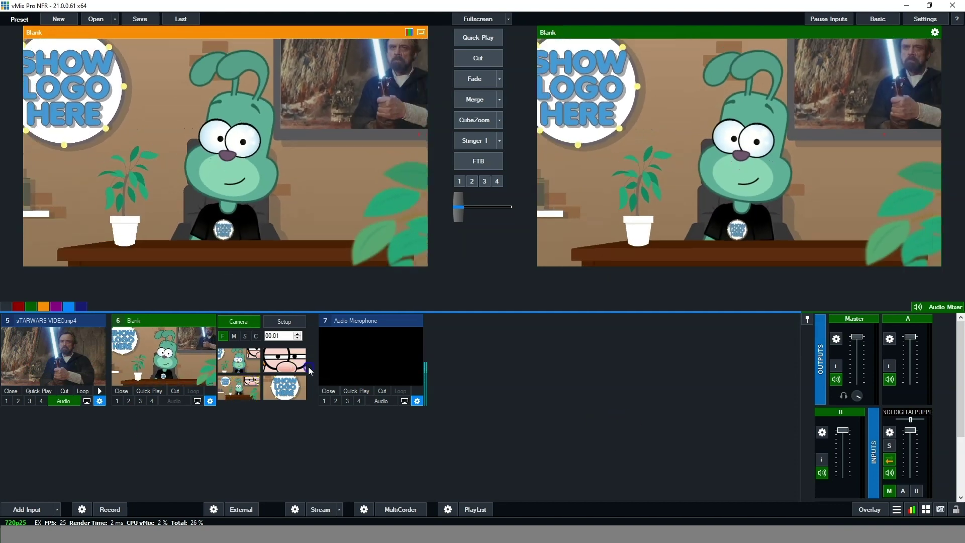
pyautogui.click(243, 393)
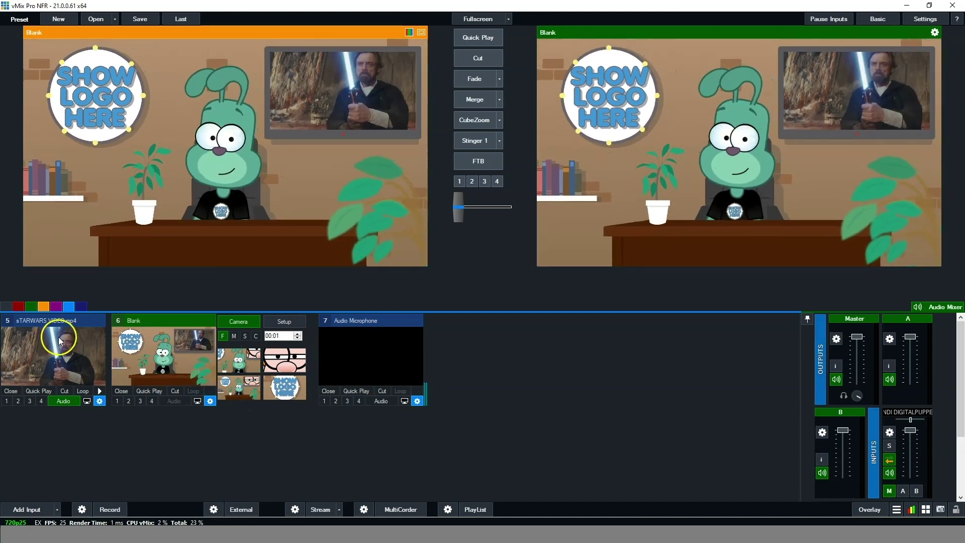
# Quick Play the STARWARS clip, pause it, swap the desk scene back live, and leave the clip paused in preview
pyautogui.click(38, 392)
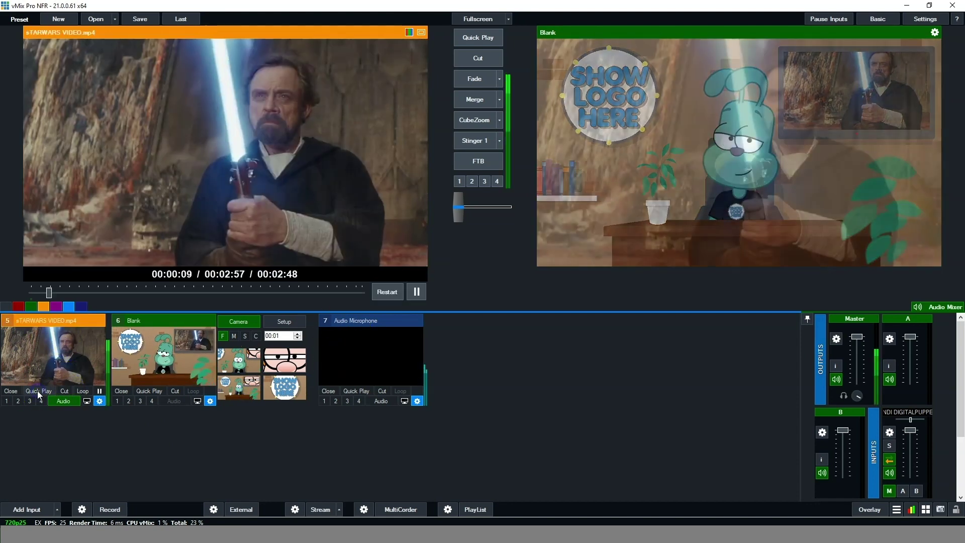
pyautogui.click(100, 391)
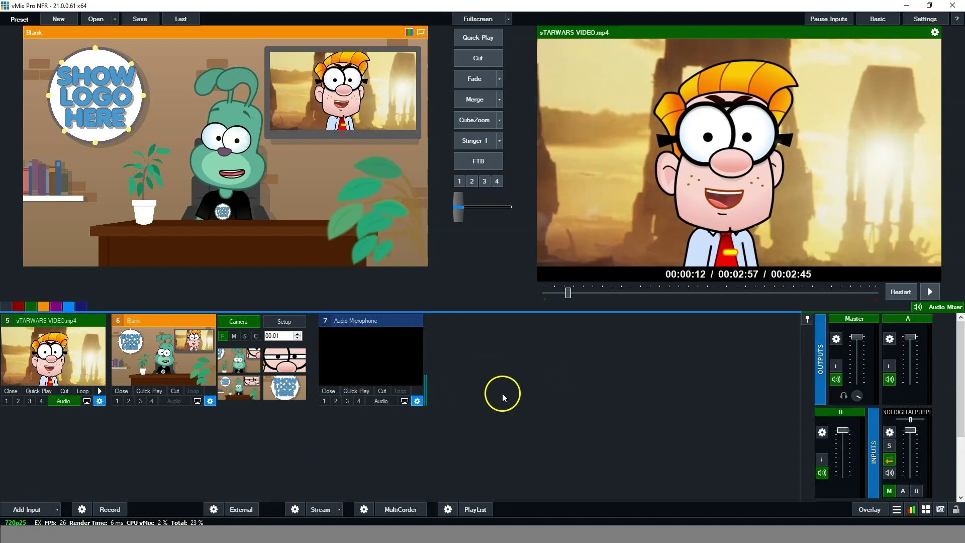
pyautogui.click(147, 392)
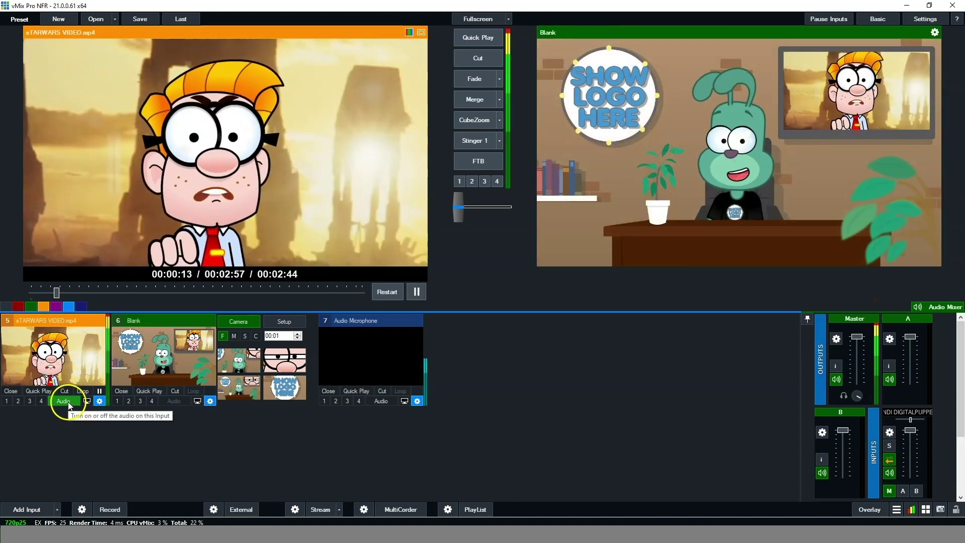
pyautogui.click(99, 392)
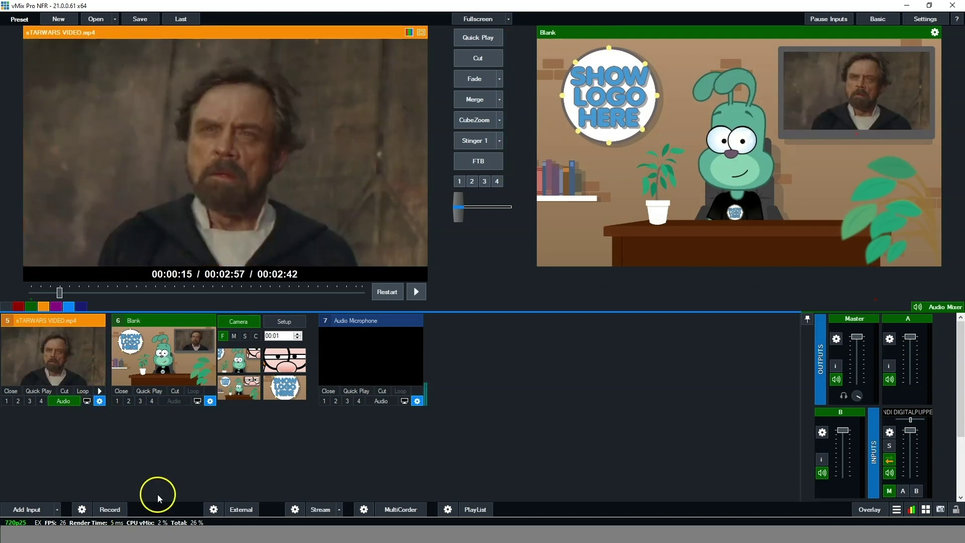
pyautogui.moveTo(426, 392)
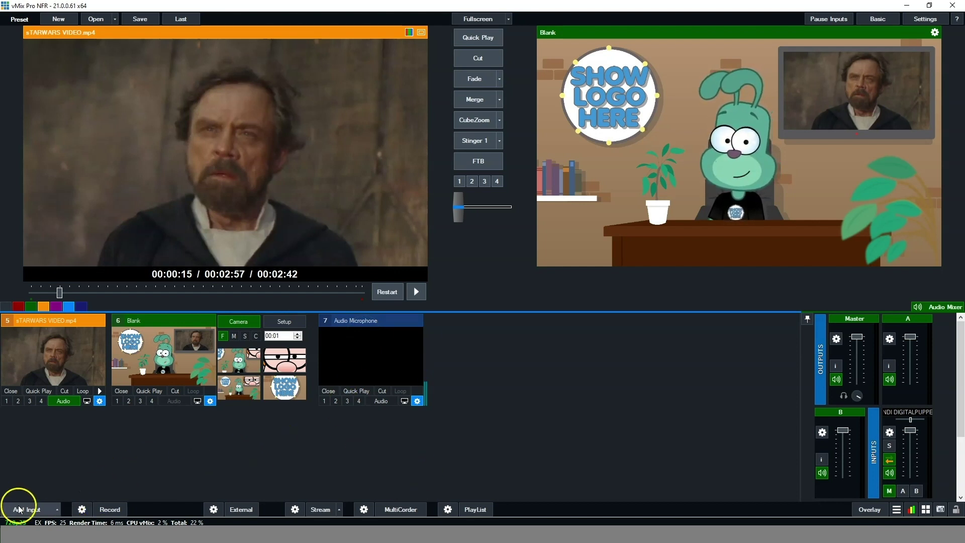
pyautogui.click(43, 508)
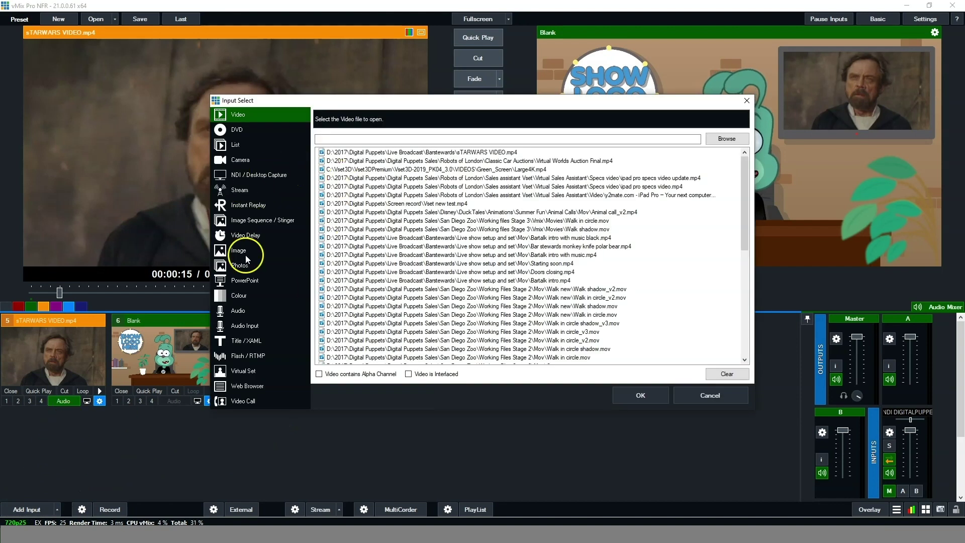
pyautogui.click(258, 175)
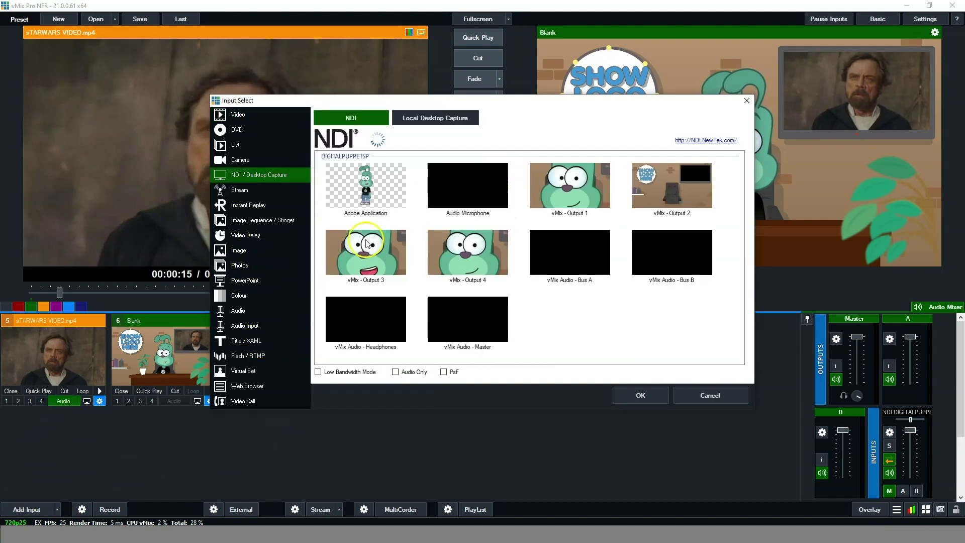
pyautogui.click(705, 393)
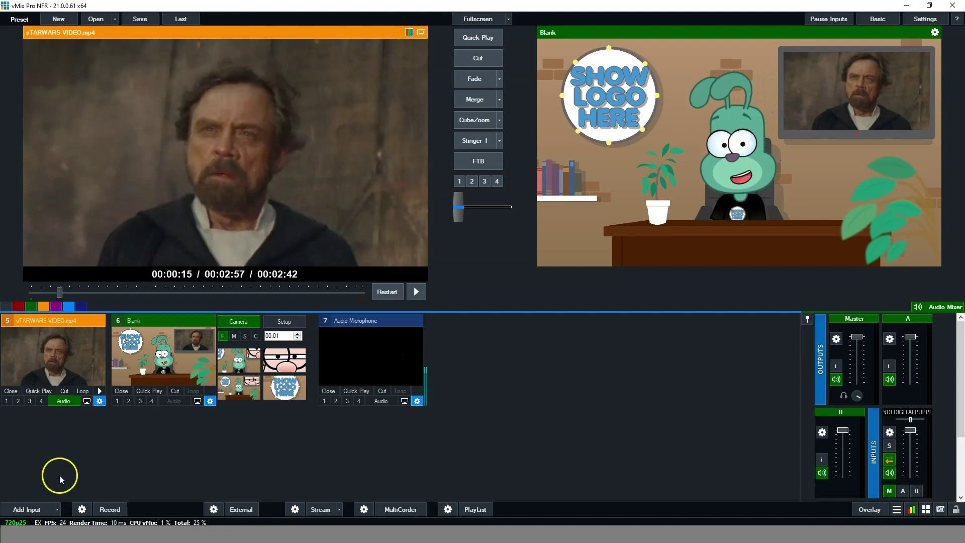
# Host a vMix Call as input 8, copy the guest link, and load the call into preview
pyautogui.click(53, 510)
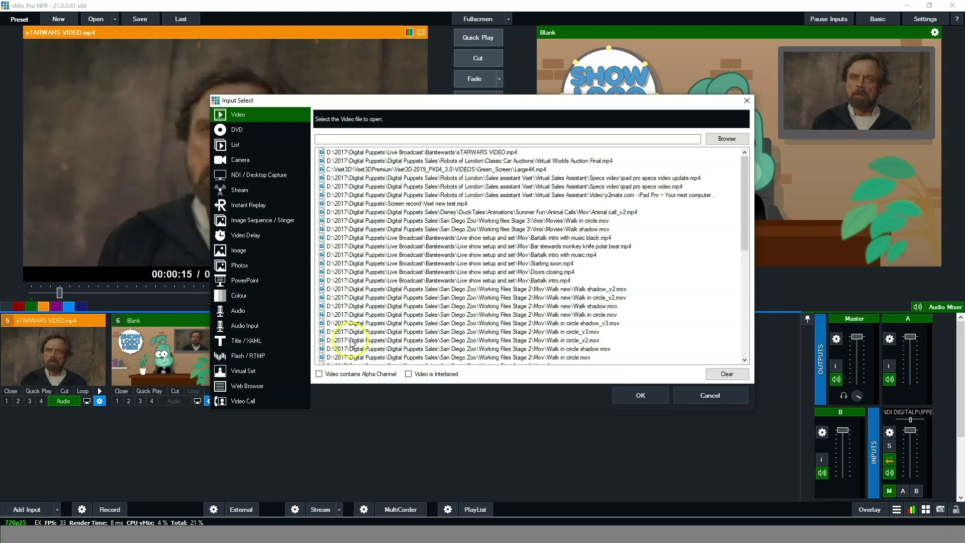
pyautogui.click(252, 402)
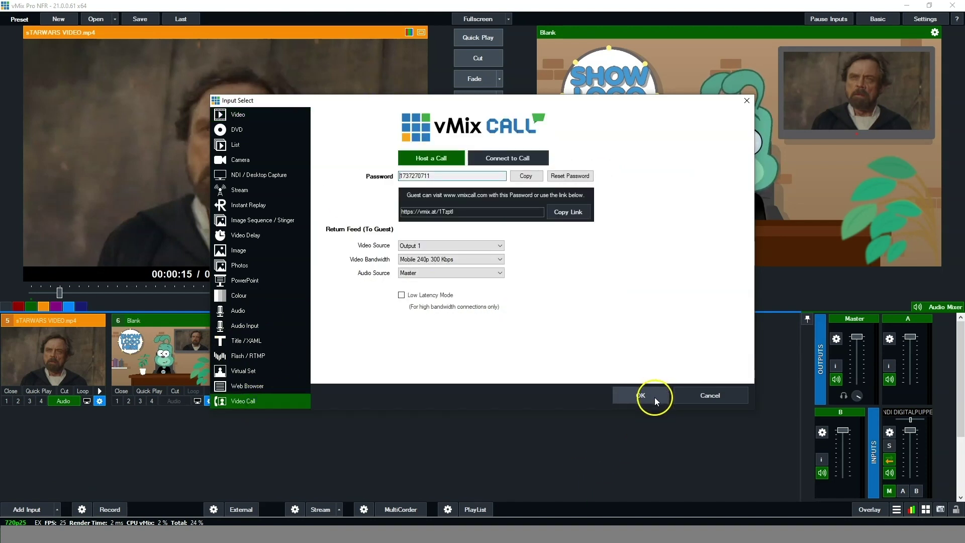
pyautogui.moveTo(478, 212); pyautogui.dragTo(389, 213)
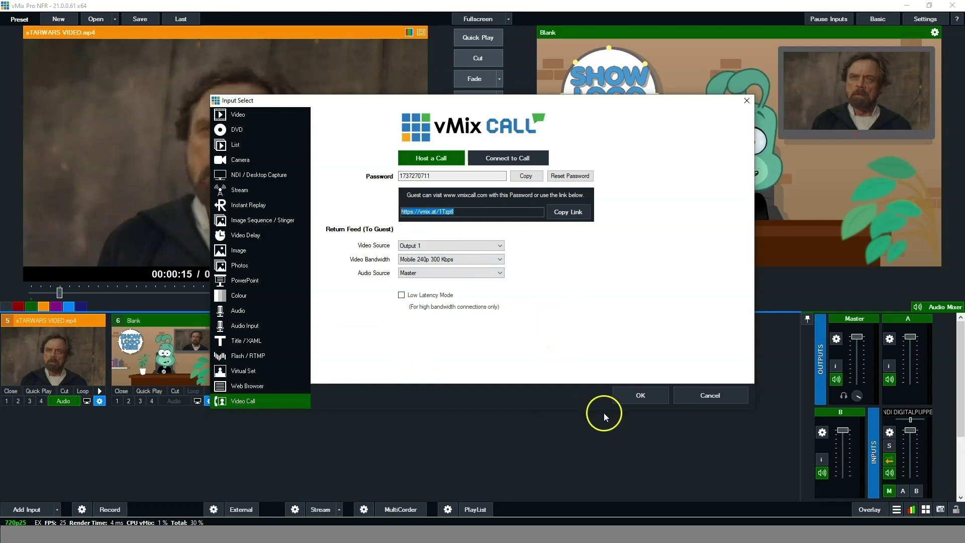
pyautogui.click(626, 397)
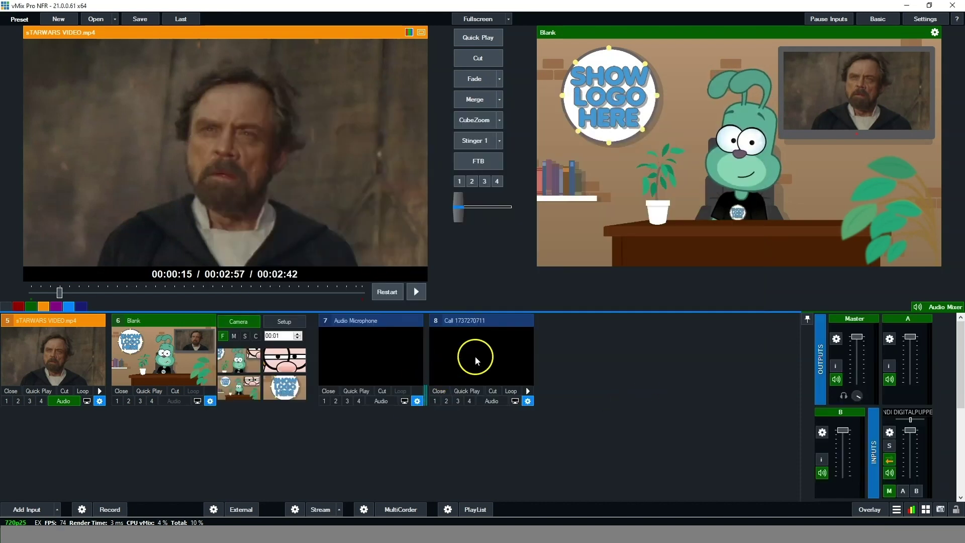
pyautogui.click(475, 356)
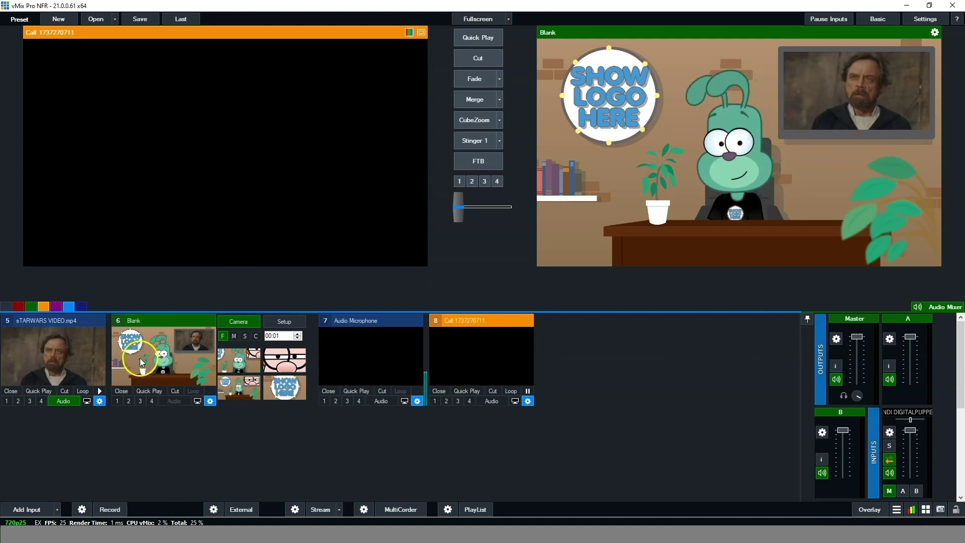
# Assign the guest call to the TV screen layer of the desk virtual set
pyautogui.doubleClick(162, 358)
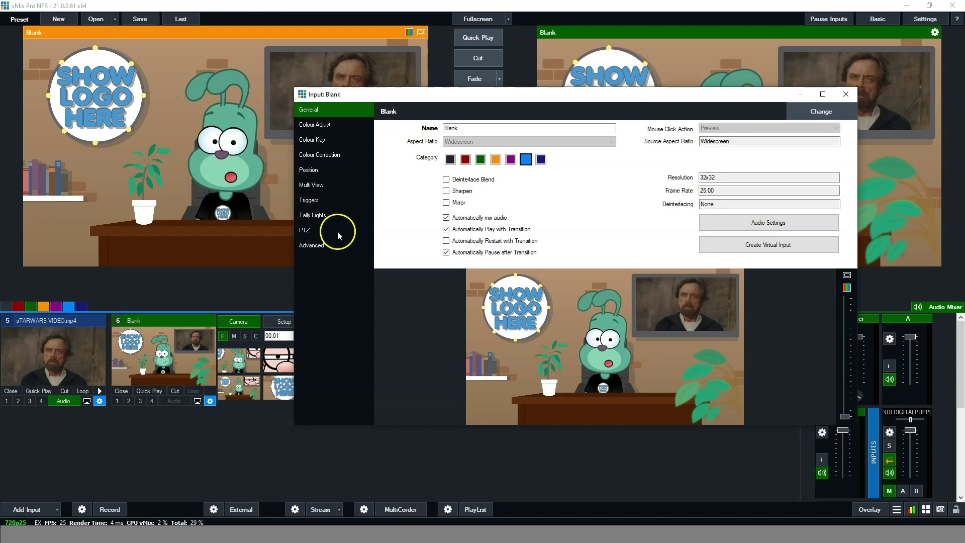
pyautogui.click(320, 185)
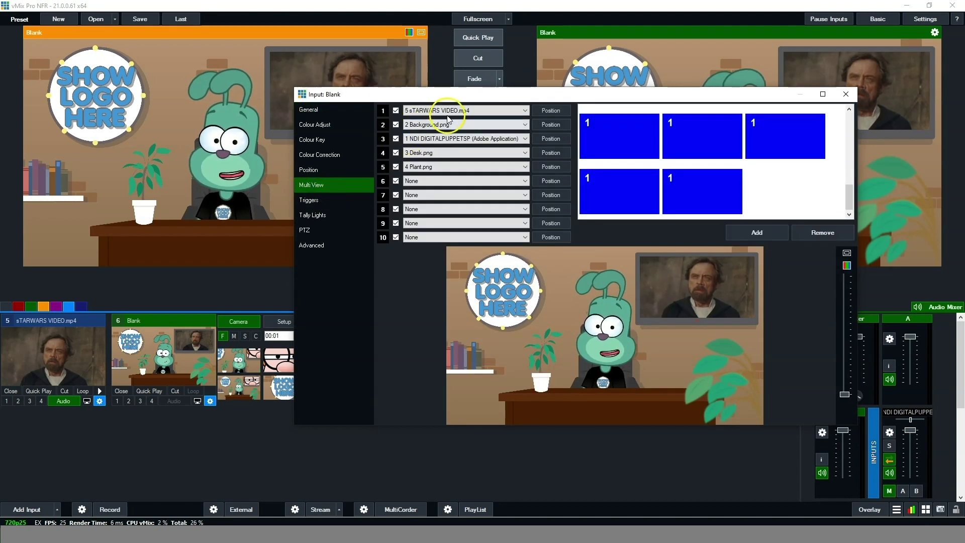
pyautogui.click(526, 111)
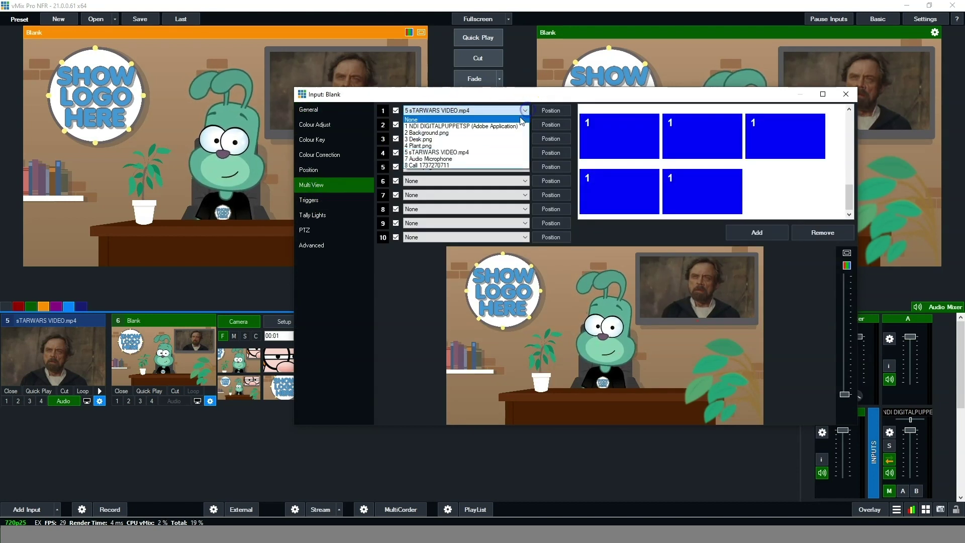
pyautogui.click(483, 162)
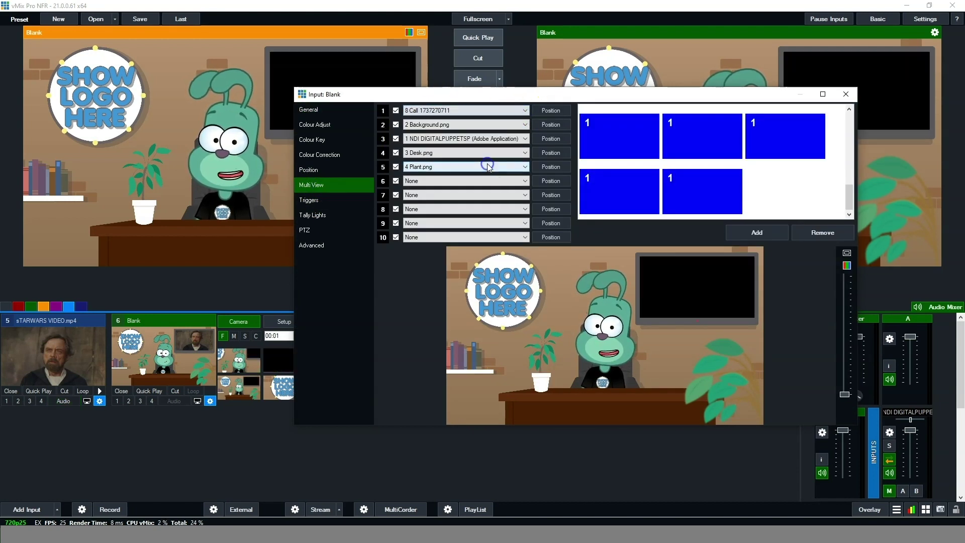
pyautogui.click(843, 94)
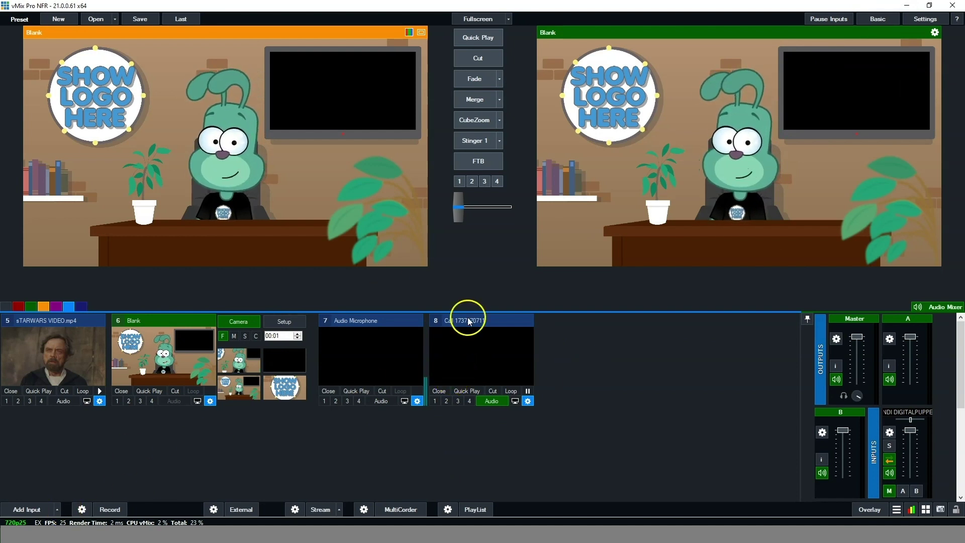
# Close the old empty call input 8, start hosting a new Video Call, and copy its guest link
pyautogui.click(489, 320)
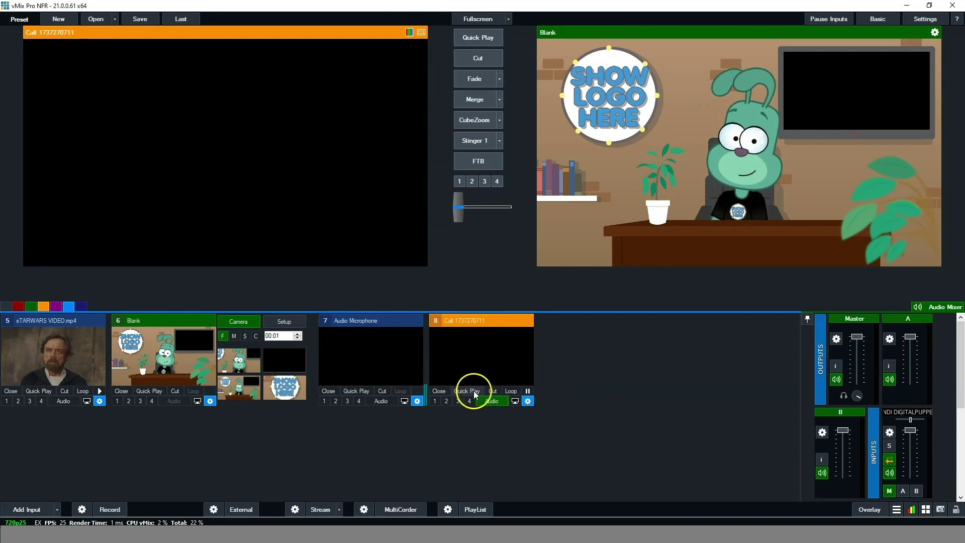
pyautogui.click(442, 391)
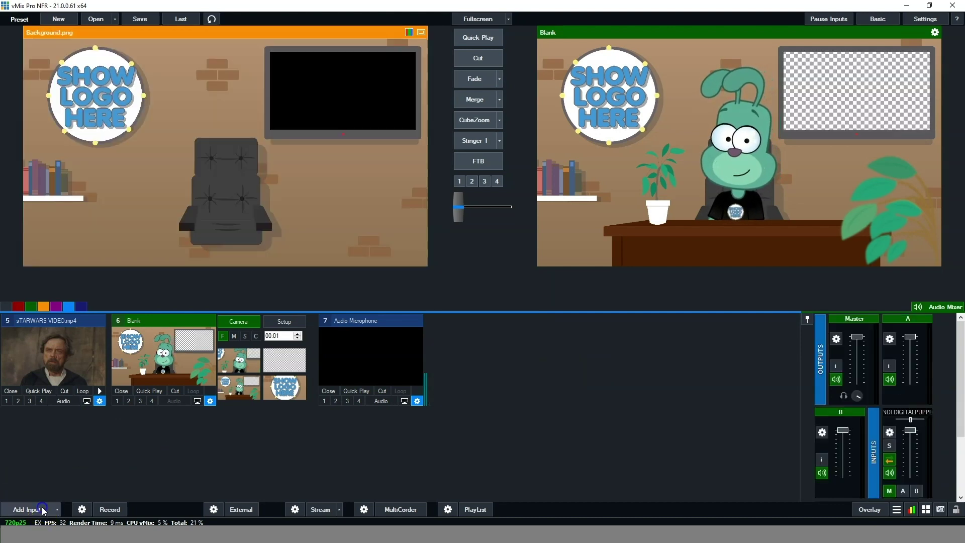
pyautogui.click(43, 509)
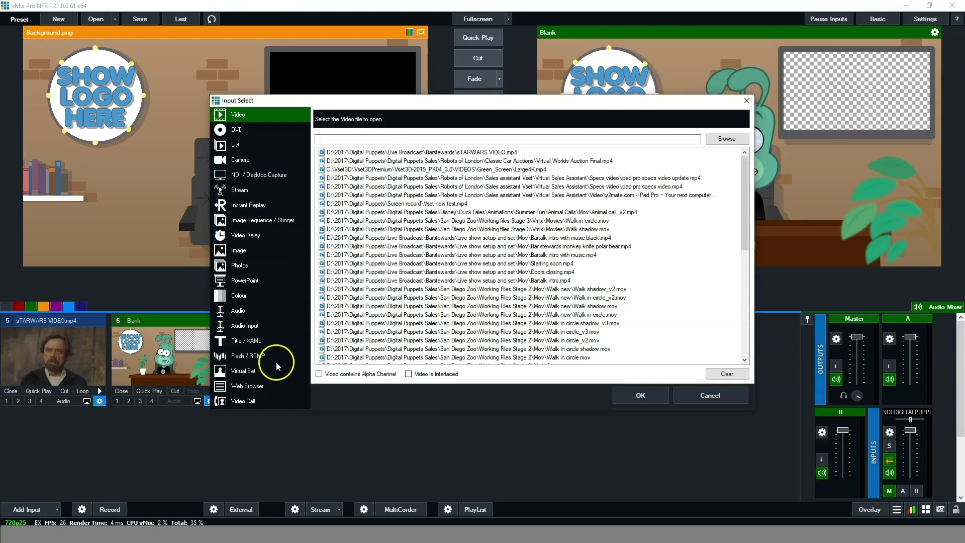
pyautogui.click(254, 400)
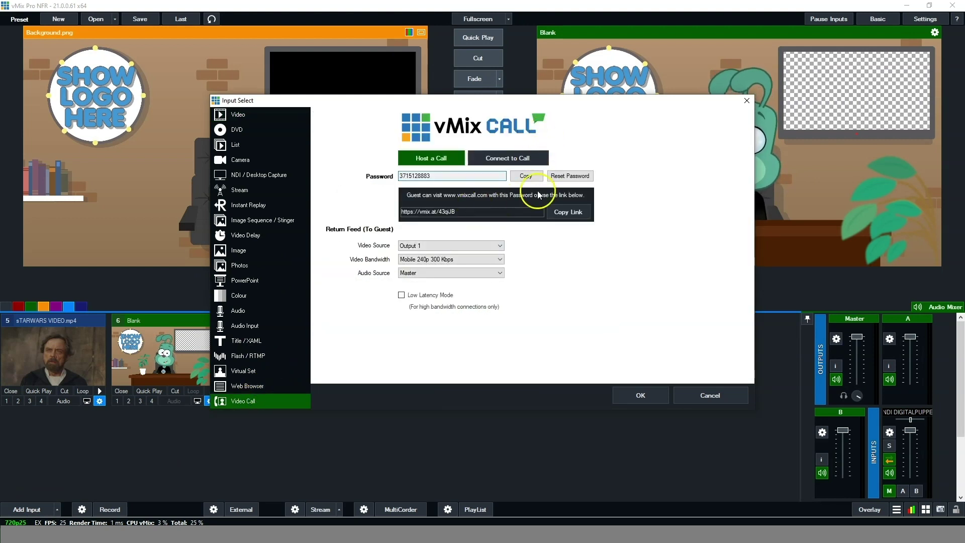
pyautogui.click(565, 214)
# Create the new call input, join as the guest in Chrome, and move the browser off screen
pyautogui.click(656, 385)
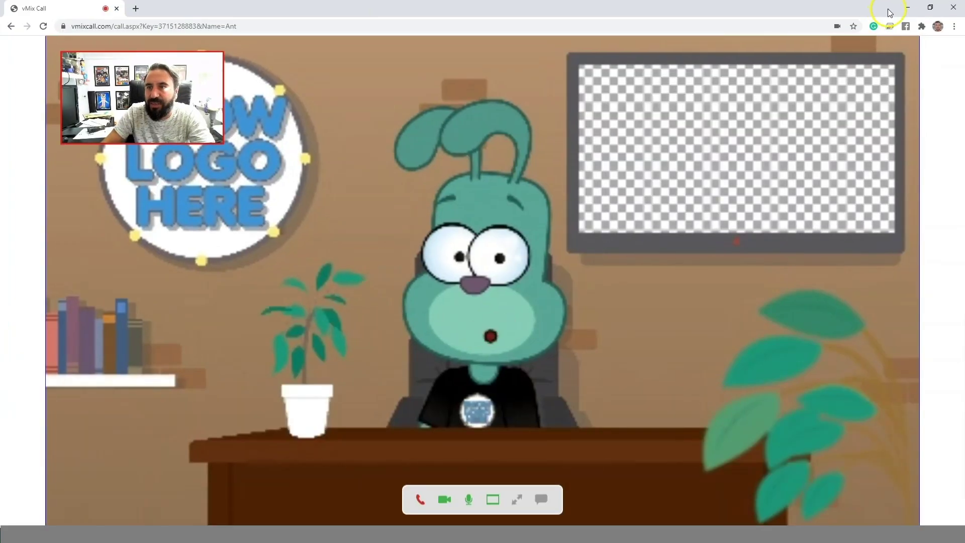
pyautogui.click(927, 8)
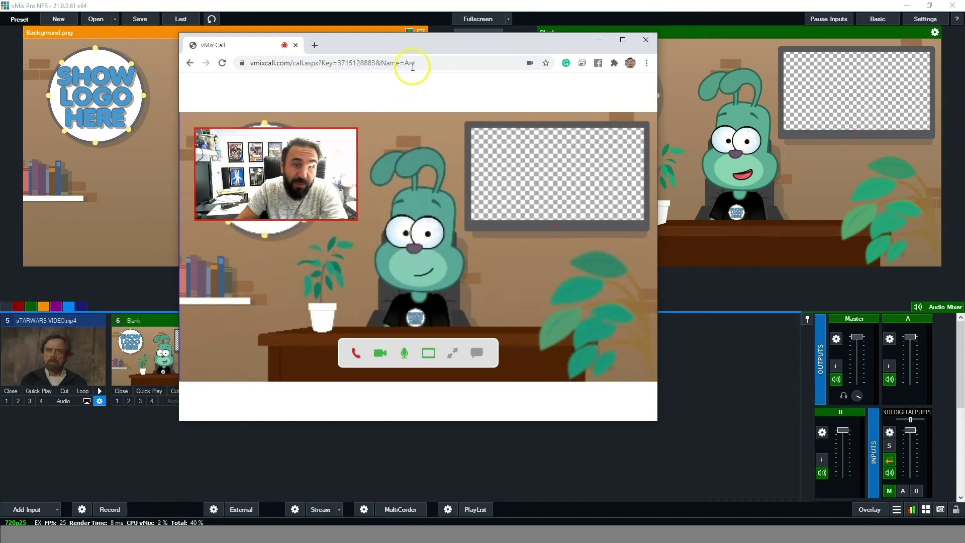
pyautogui.moveTo(425, 43); pyautogui.dragTo(964, 50)
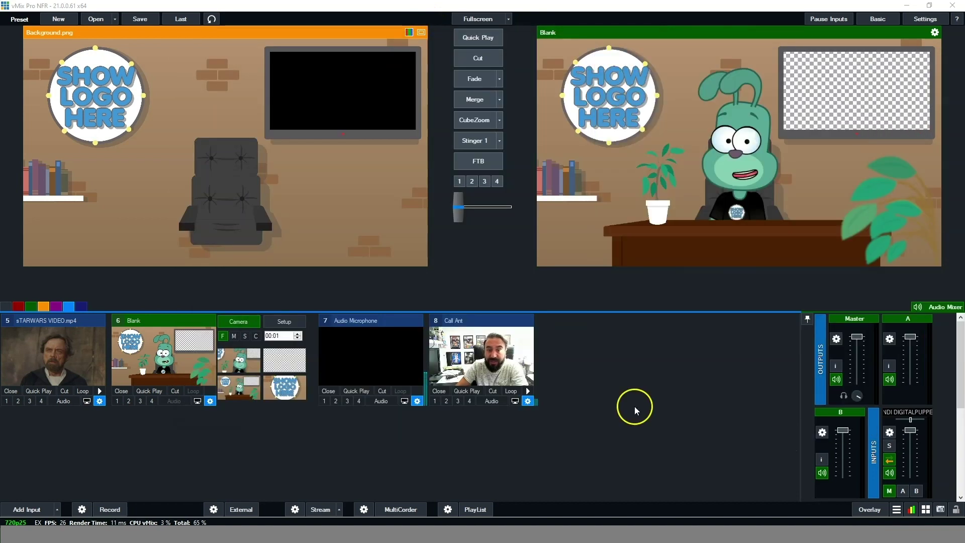
# Set layer 1 of the Blank desk set to the Call input so the guest's webcam shows on the TV
pyautogui.doubleClick(170, 352)
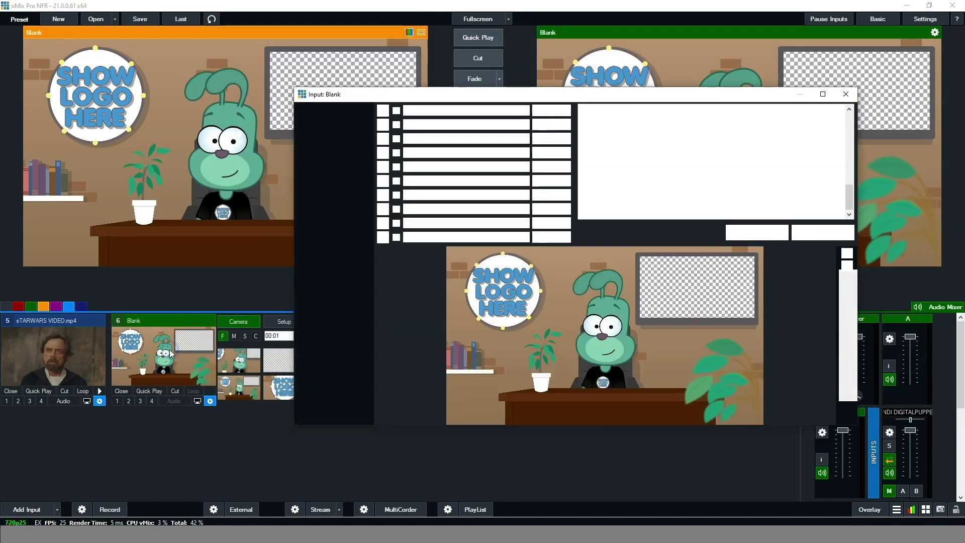
pyautogui.click(525, 111)
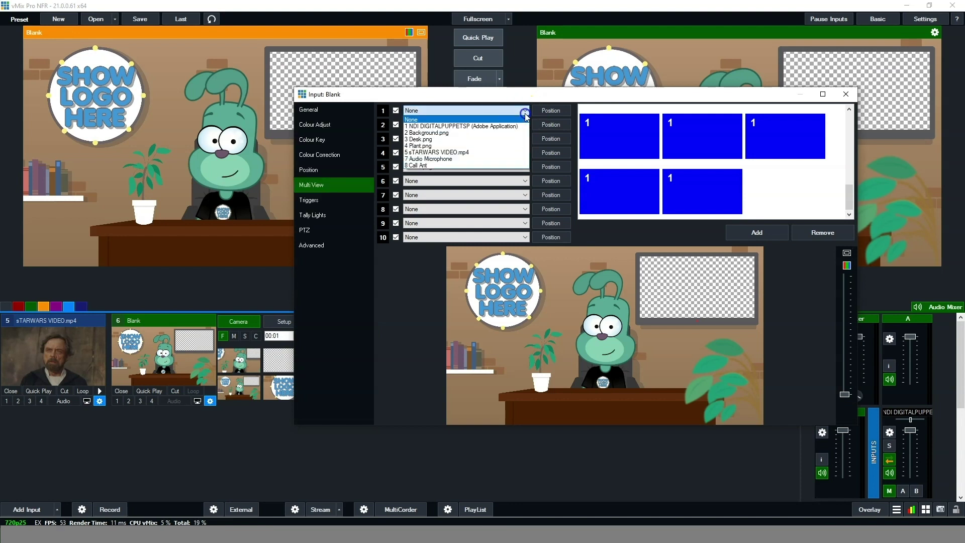
pyautogui.click(498, 166)
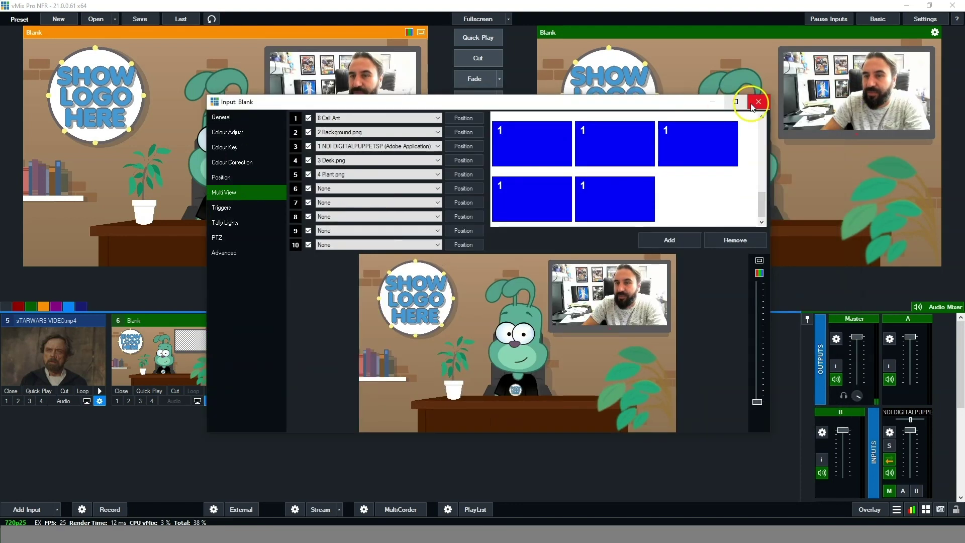
pyautogui.click(758, 103)
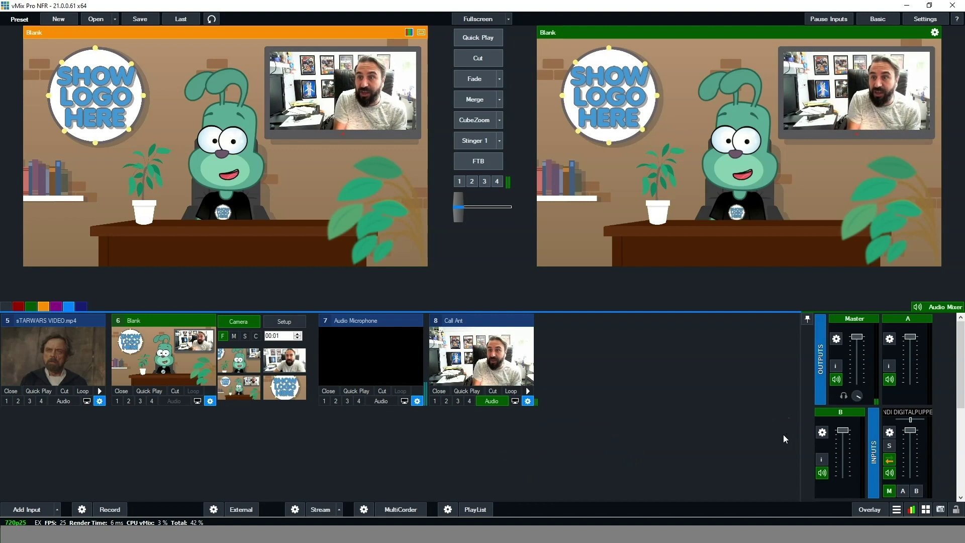
pyautogui.click(254, 121)
pyautogui.click(391, 108)
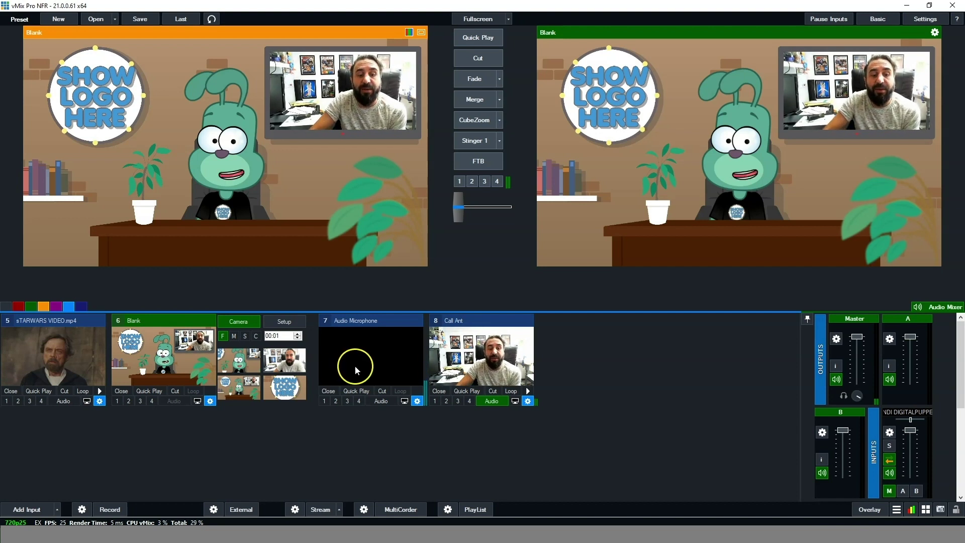
pyautogui.click(296, 510)
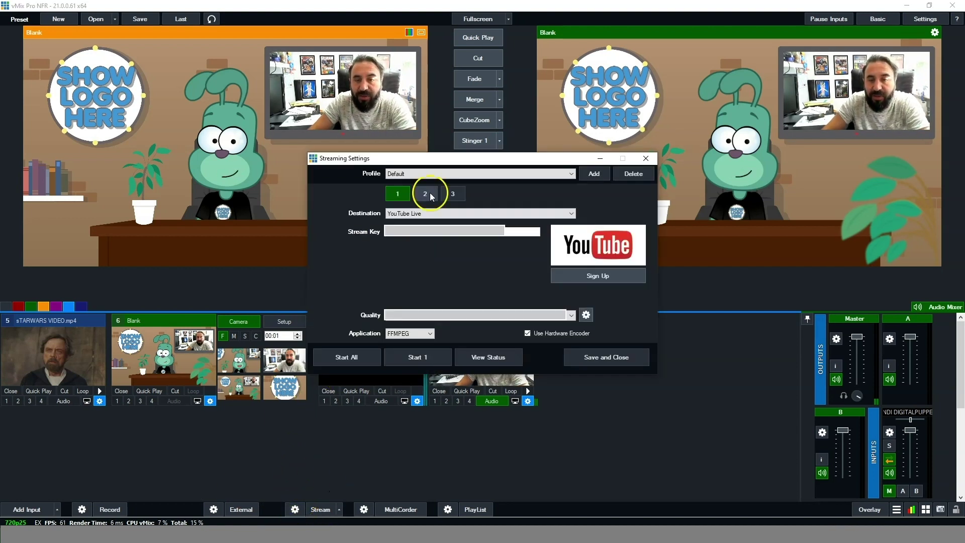
pyautogui.click(570, 213)
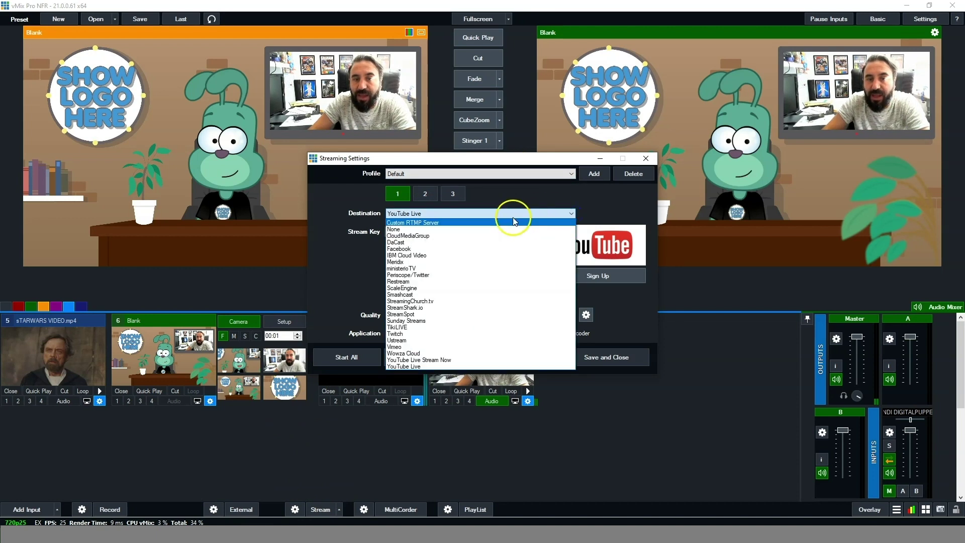
pyautogui.click(487, 256)
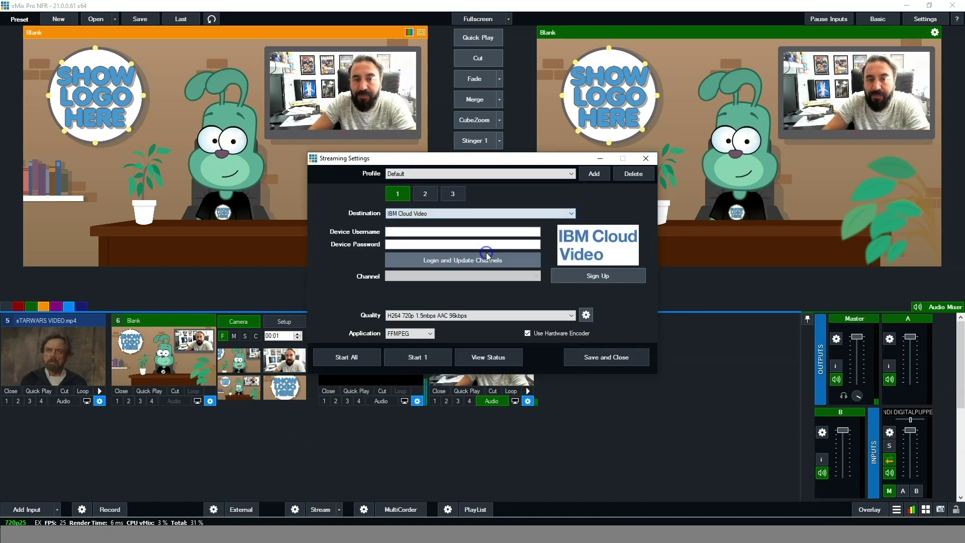
pyautogui.moveTo(526, 158); pyautogui.dragTo(369, 189)
pyautogui.click(245, 229)
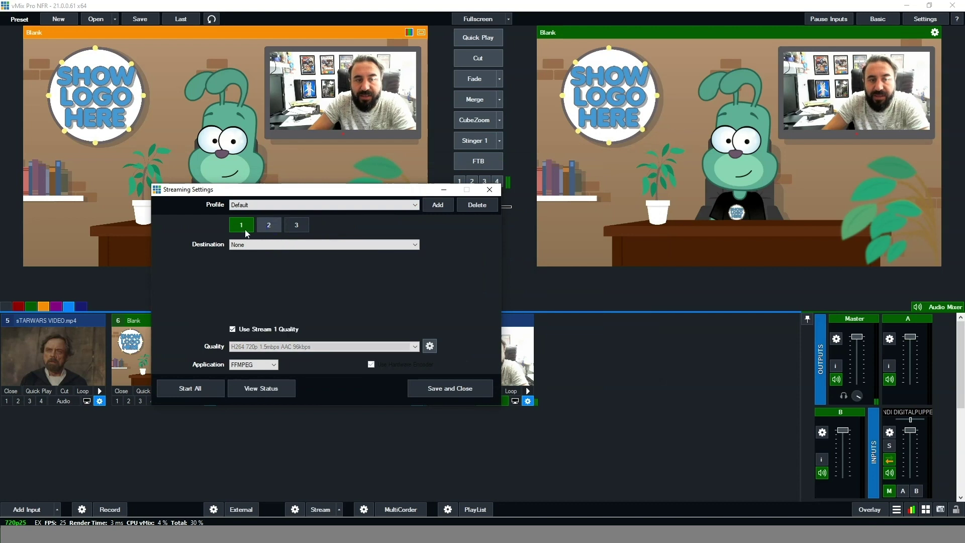
pyautogui.click(415, 244)
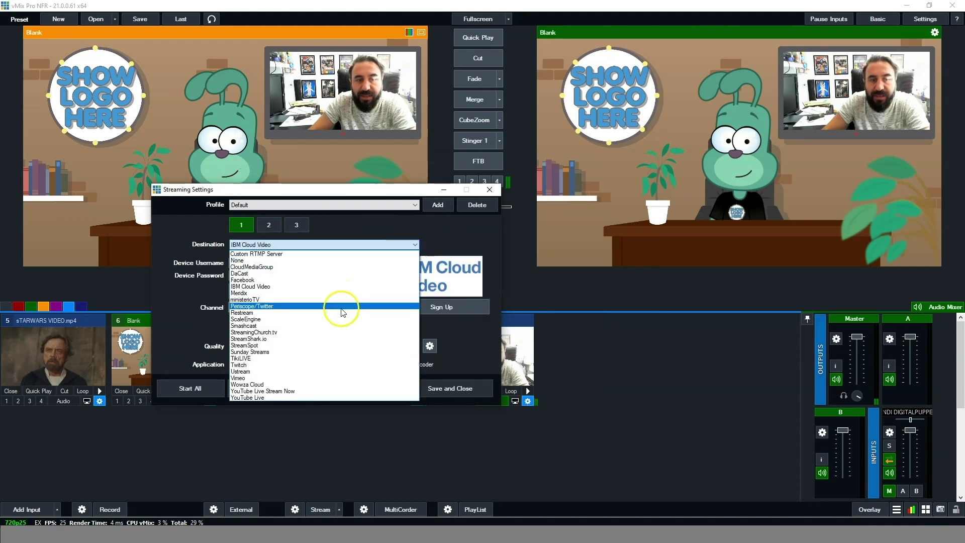
pyautogui.click(347, 280)
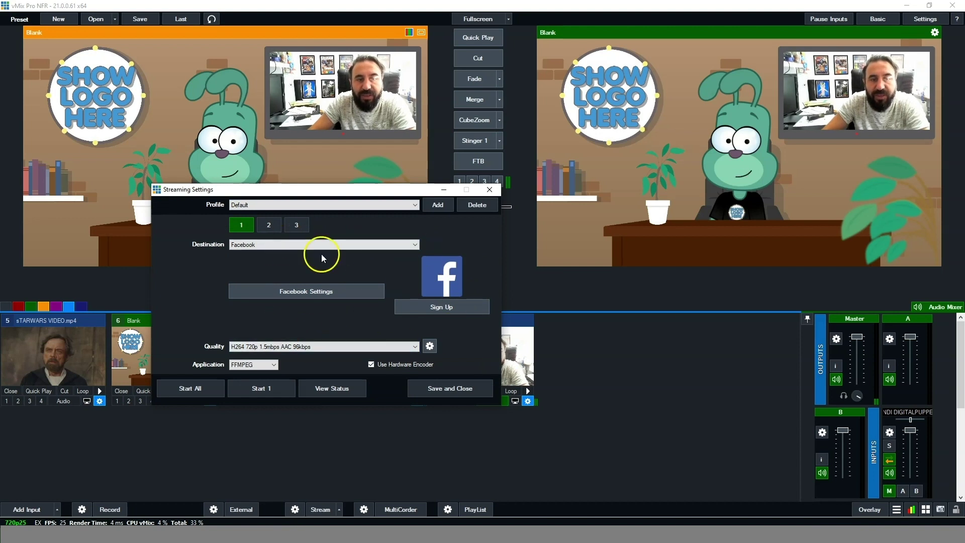
pyautogui.click(275, 263)
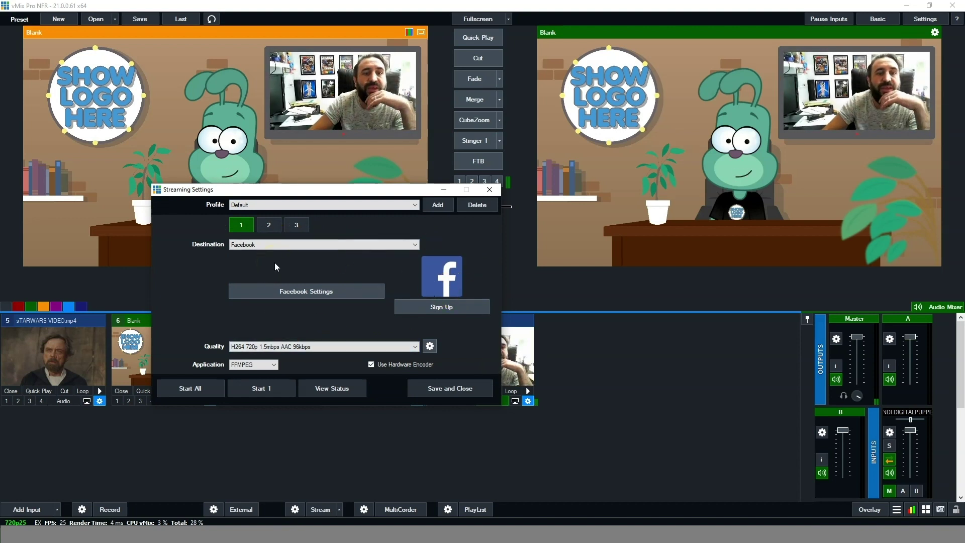
pyautogui.click(240, 227)
pyautogui.click(253, 254)
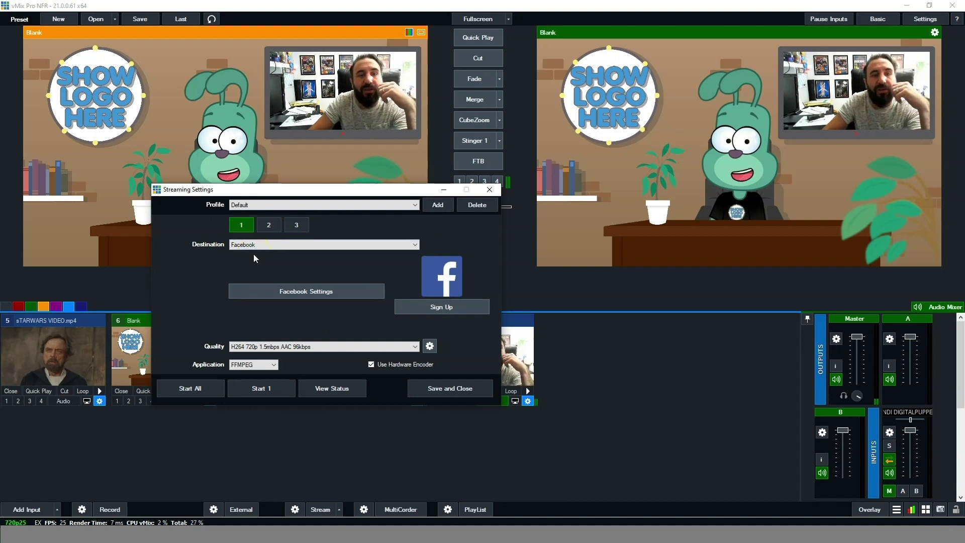
pyautogui.click(277, 228)
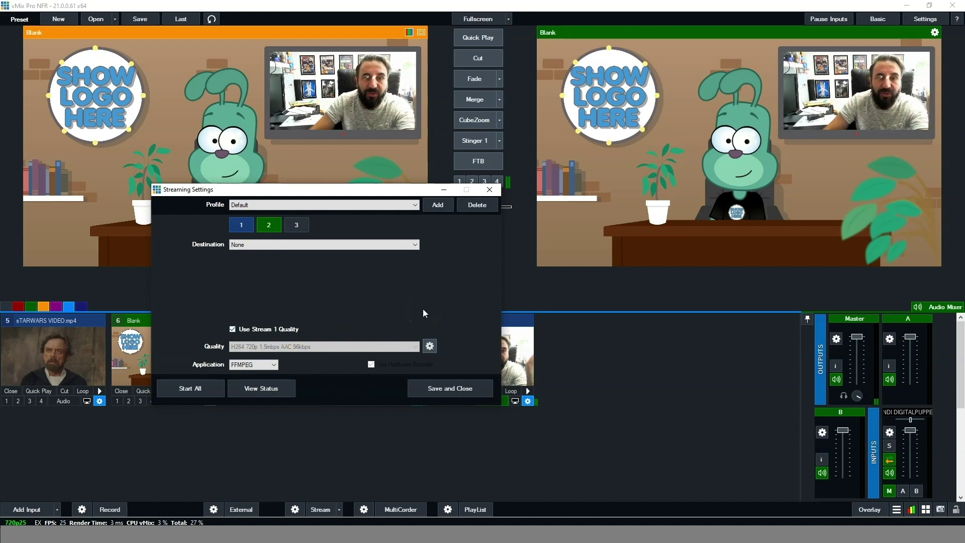
pyautogui.click(489, 190)
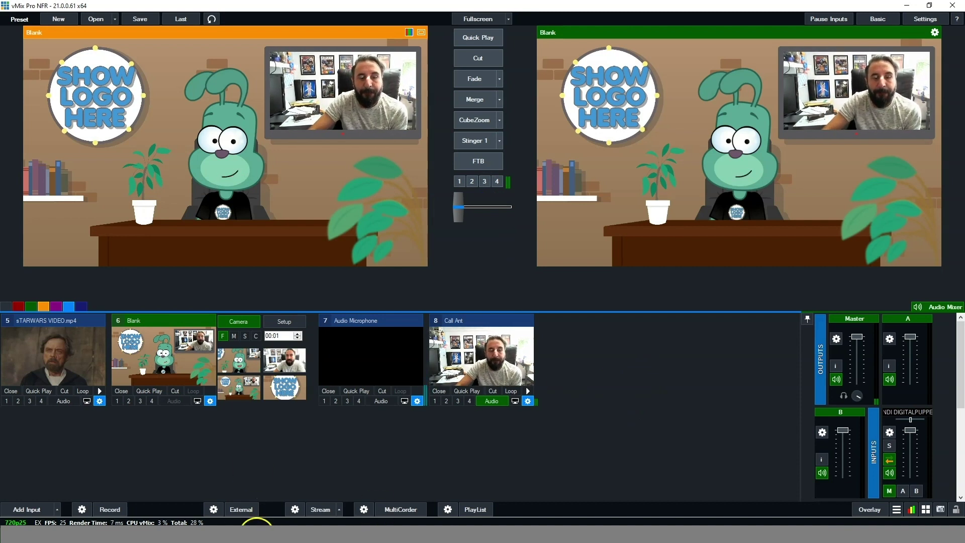
# Set the rabbit puppet's Transform Position X to 12 in Character Animator, then minimize it
pyautogui.moveTo(963, 196); pyautogui.dragTo(271, 105)
pyautogui.click(320, 333)
pyautogui.click(321, 331)
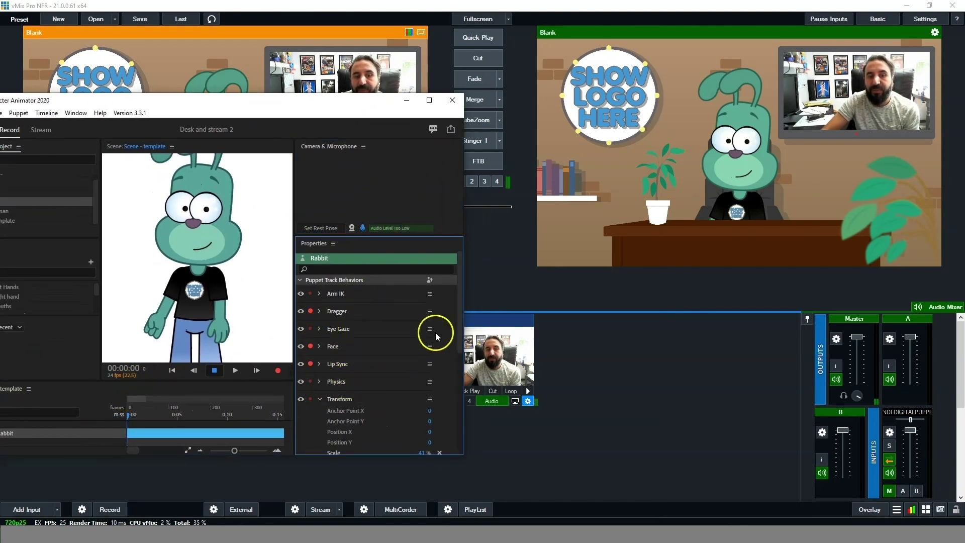
pyautogui.moveTo(459, 314); pyautogui.dragTo(448, 369)
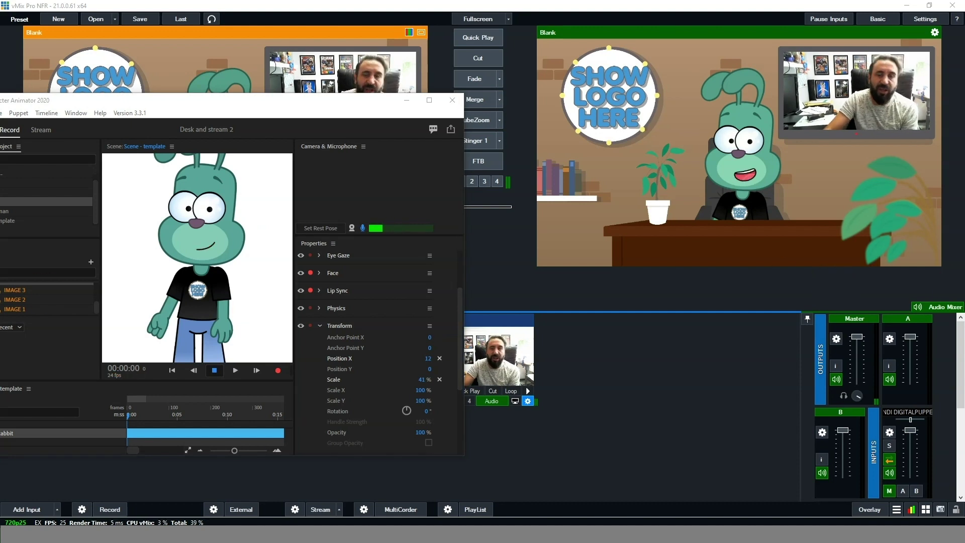
pyautogui.click(407, 100)
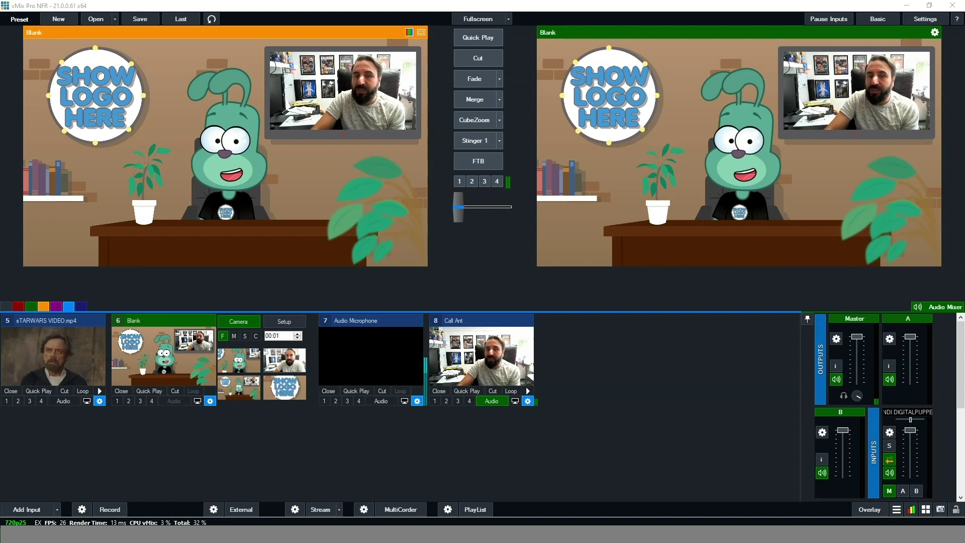
# Add the Blank virtual set from Add Input > Virtual Set as input 10
pyautogui.click(38, 509)
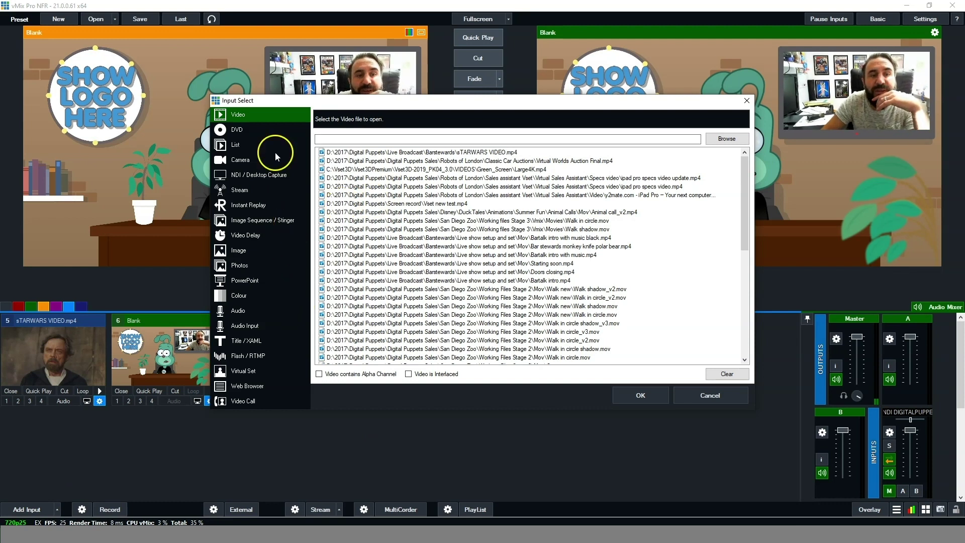
pyautogui.click(244, 250)
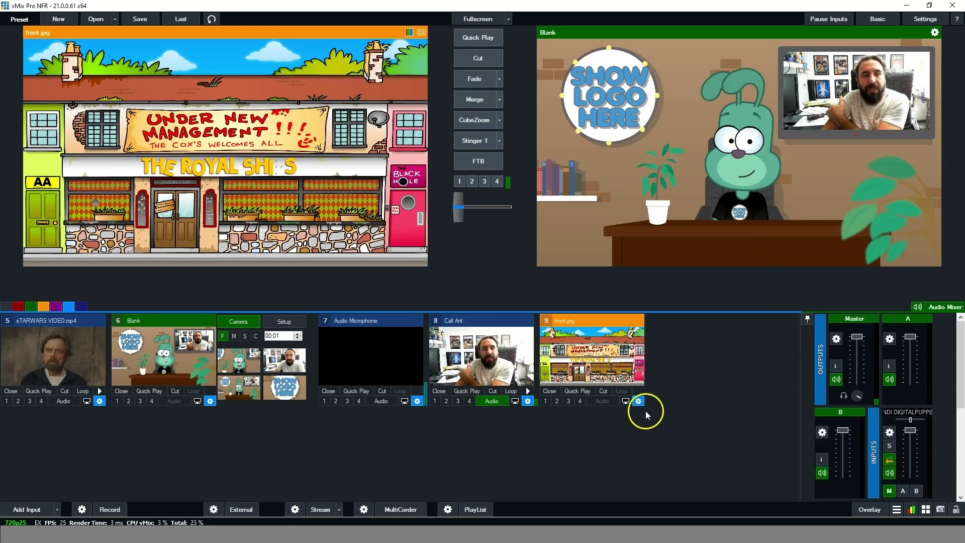
pyautogui.click(36, 509)
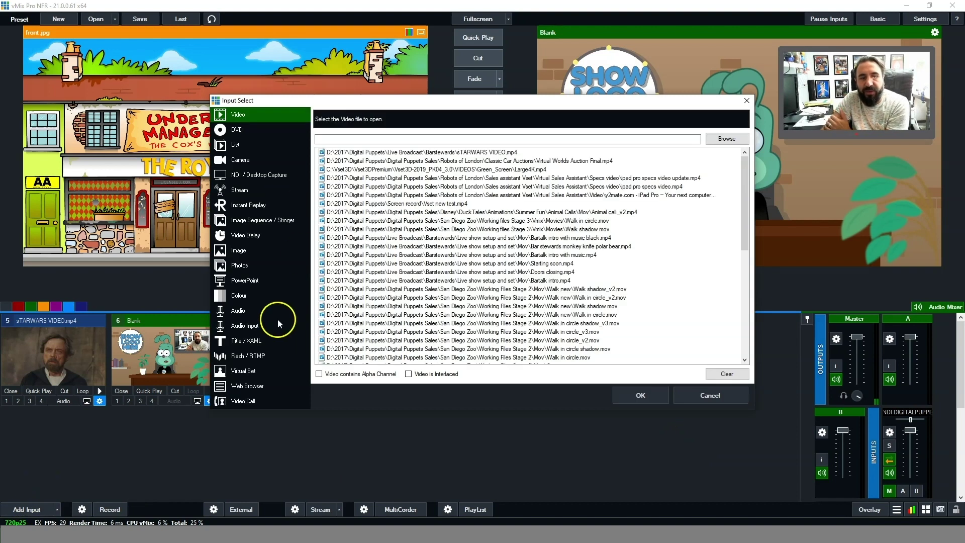
pyautogui.click(257, 372)
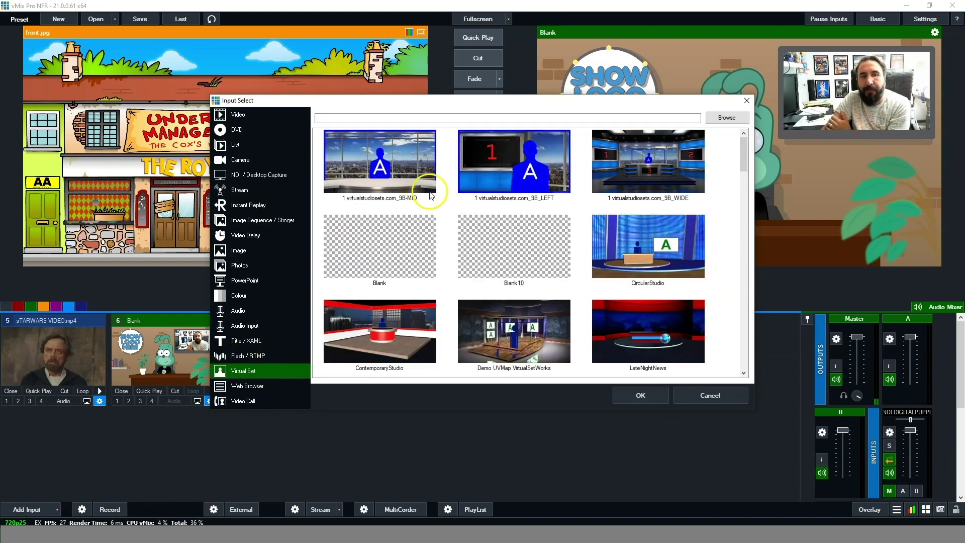
pyautogui.click(396, 261)
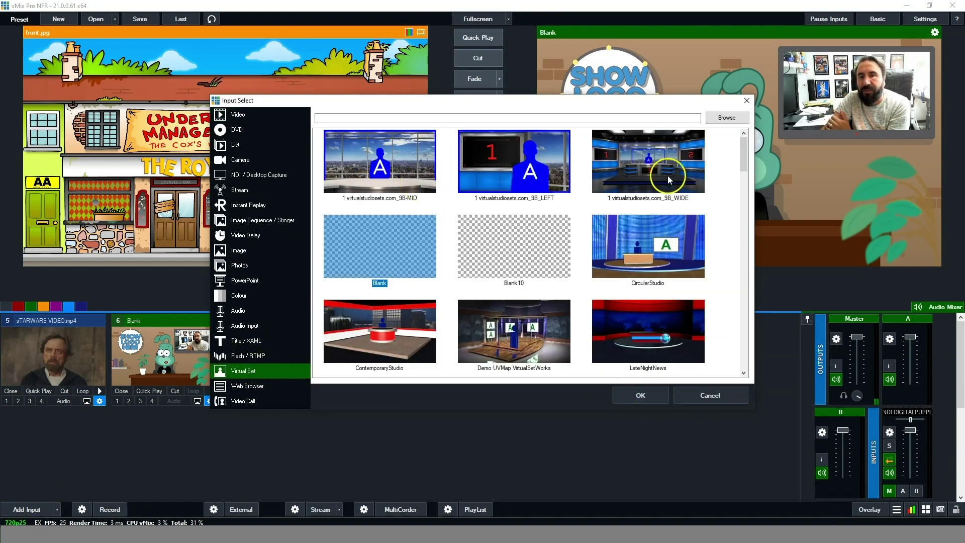
pyautogui.scroll(-5, 629, 243)
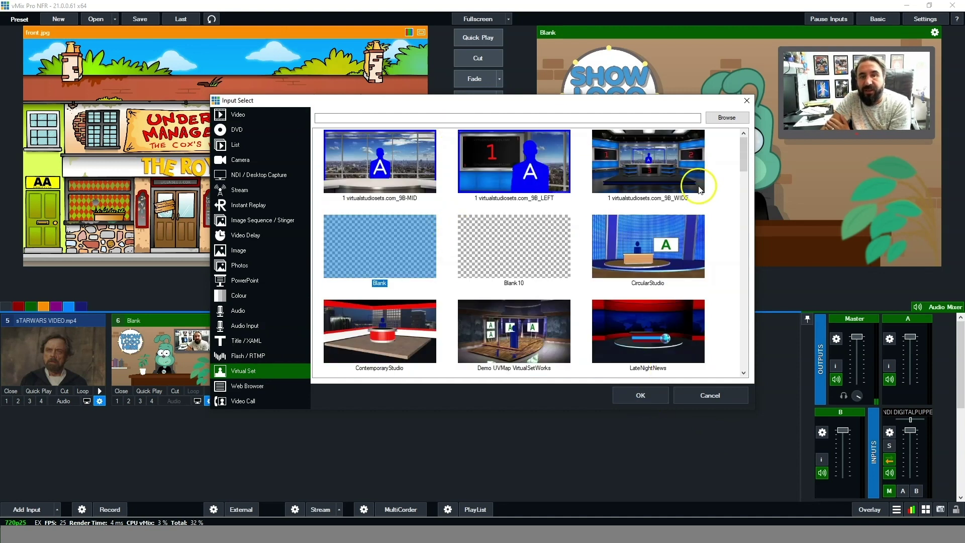
pyautogui.click(652, 394)
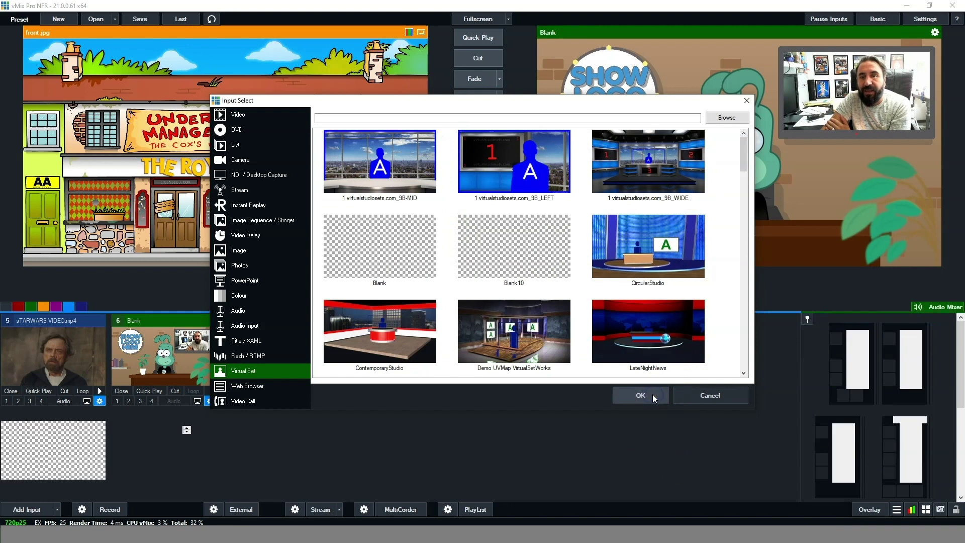
# In input 10's Multi View, set layer 1 to front.jpg and layer 2 to the NDI puppet feed
pyautogui.doubleClick(31, 445)
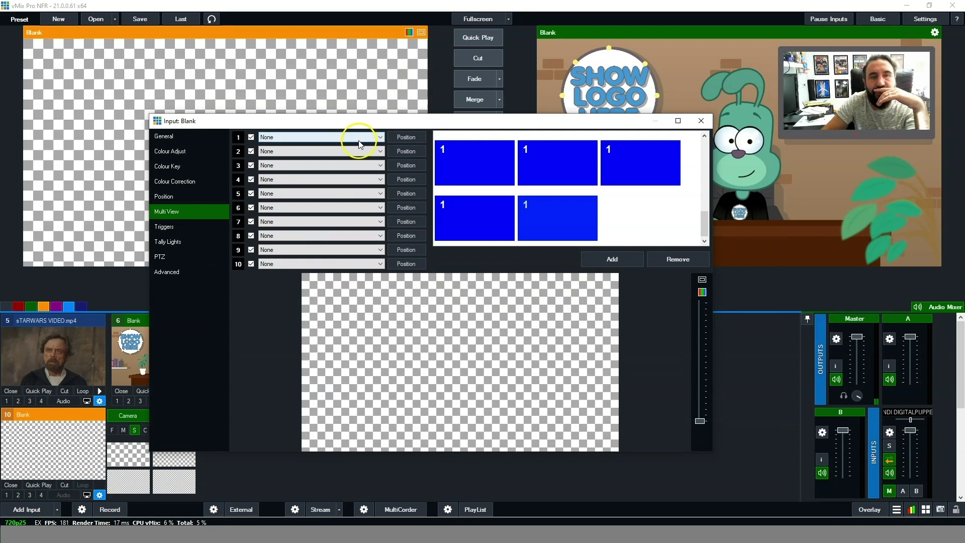
pyautogui.click(382, 137)
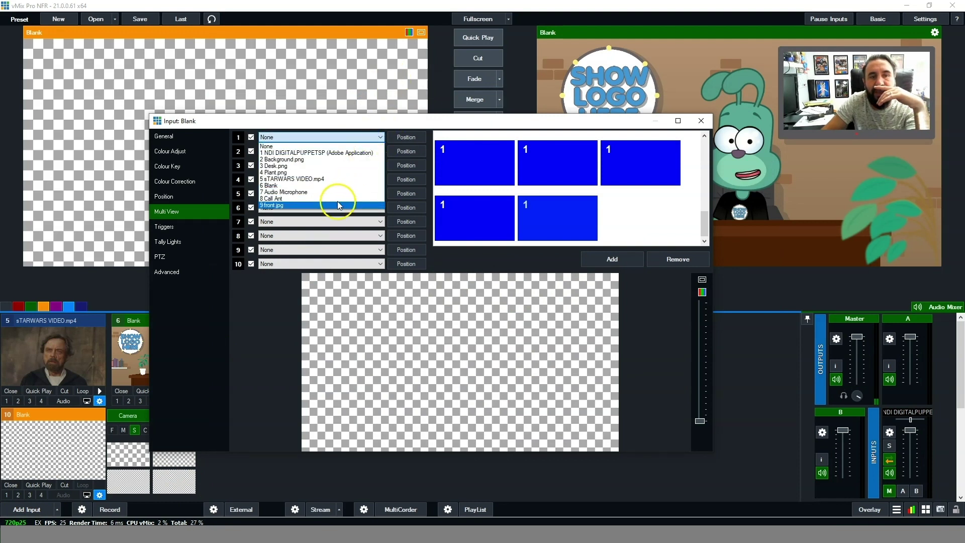
pyautogui.click(323, 205)
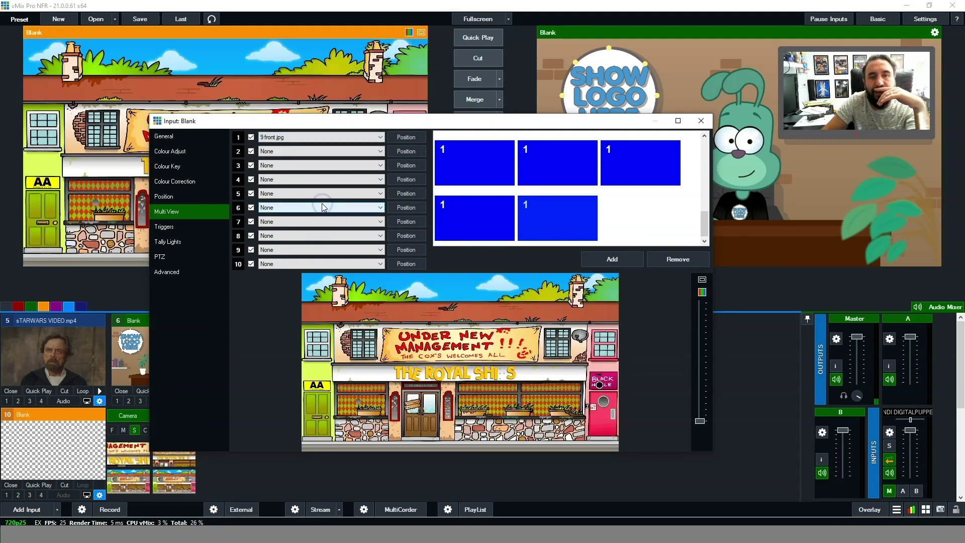
pyautogui.click(381, 152)
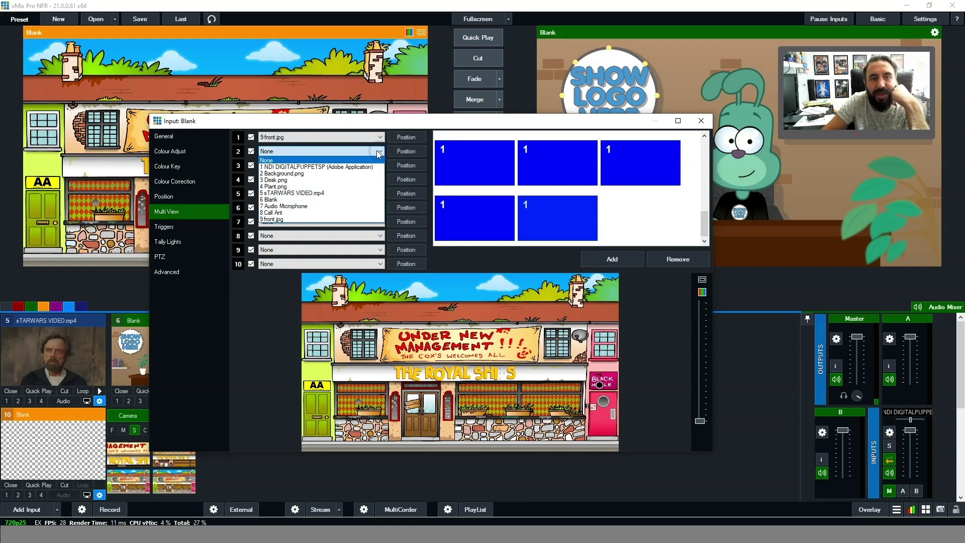
pyautogui.click(347, 167)
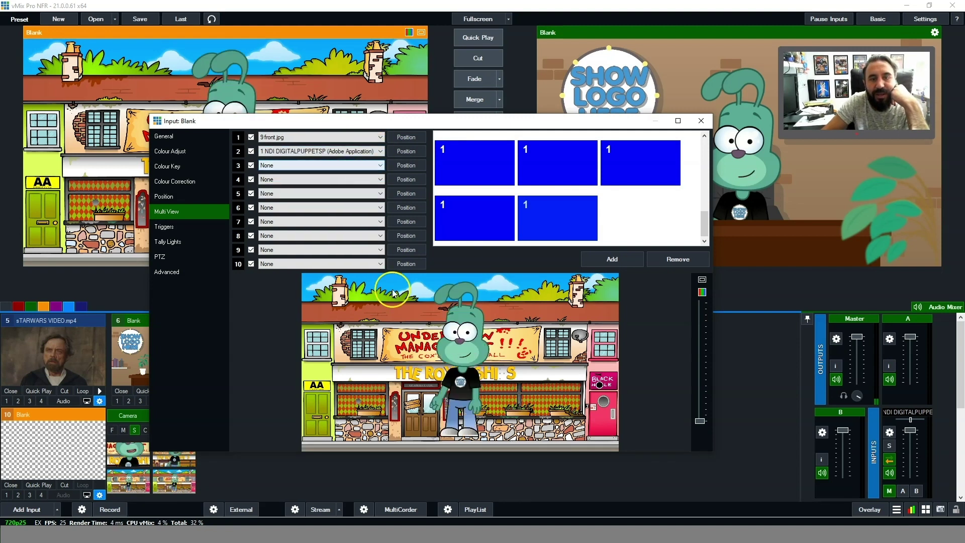
# Zoom the puppet layer to 0.307 and pan it into the pub doorway (Pan X -0.224, Pan Y -0.583)
pyautogui.click(417, 152)
pyautogui.moveTo(345, 153); pyautogui.dragTo(317, 159)
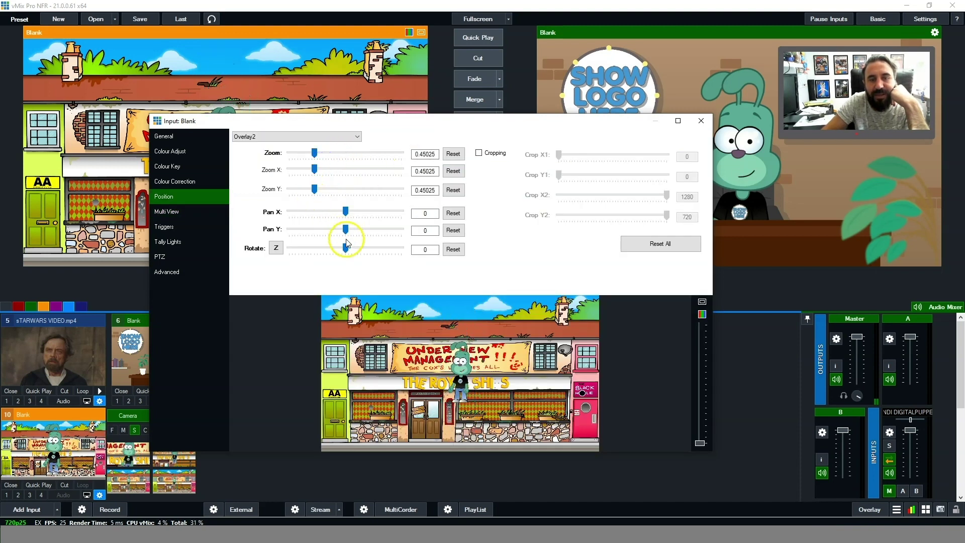
pyautogui.click(452, 190)
pyautogui.moveTo(345, 154); pyautogui.dragTo(315, 160)
pyautogui.moveTo(346, 229)
pyautogui.mouseDown()
pyautogui.moveTo(330, 229)
pyautogui.moveTo(331, 211)
pyautogui.moveTo(339, 214)
pyautogui.mouseUp()
pyautogui.moveTo(314, 154); pyautogui.dragTo(307, 157)
pyautogui.click(338, 215)
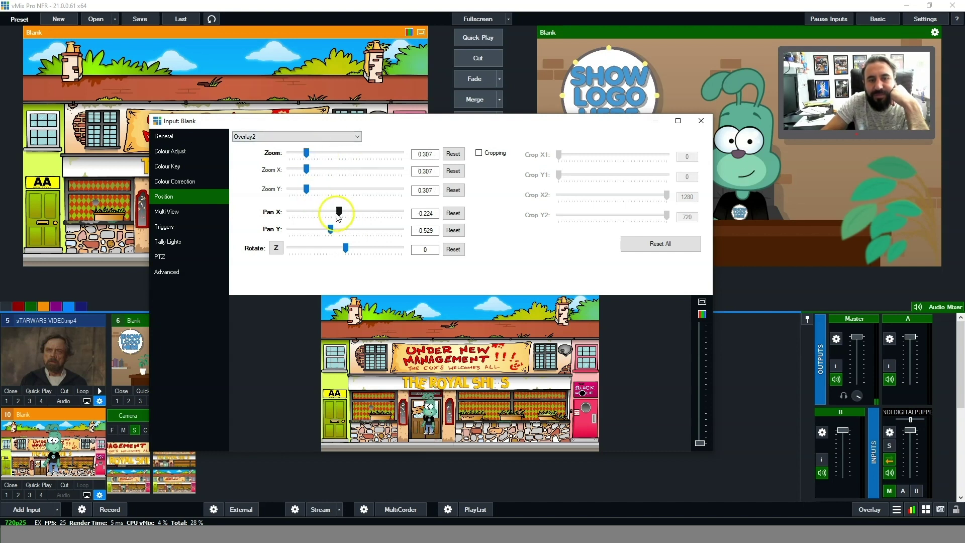
pyautogui.moveTo(338, 214); pyautogui.dragTo(330, 232)
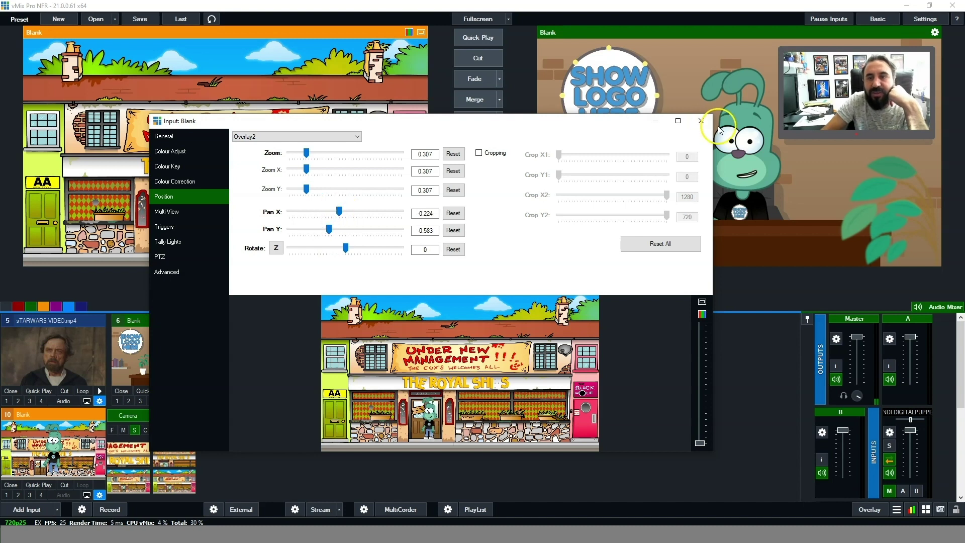
pyautogui.click(701, 121)
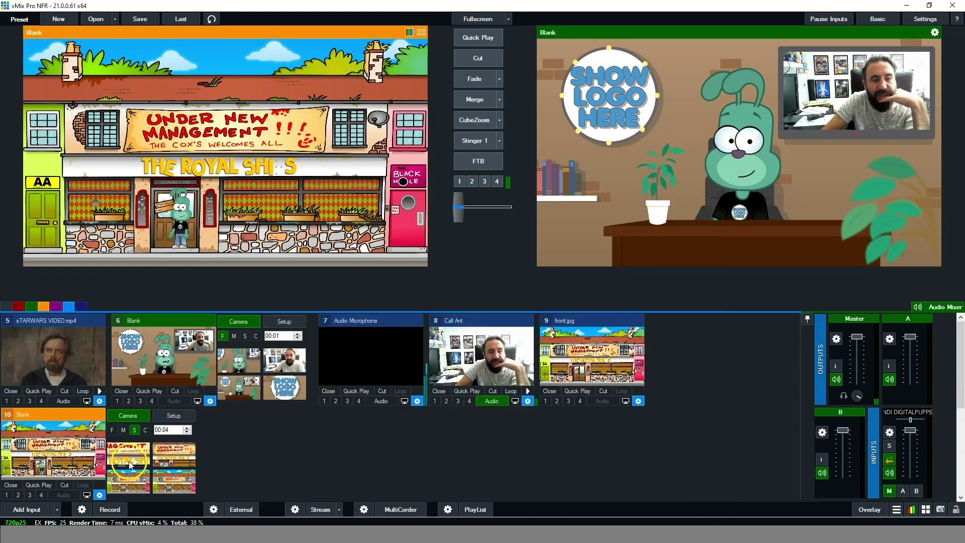
# Set one of input 10's camera angles to a 2.599-zoom shot of the pub door
pyautogui.rightClick(136, 483)
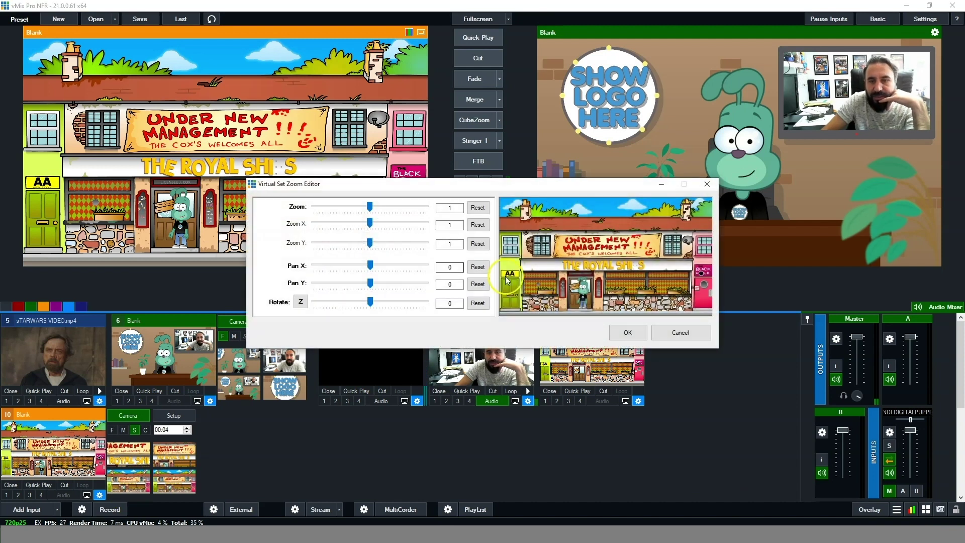
pyautogui.moveTo(370, 207); pyautogui.dragTo(390, 208)
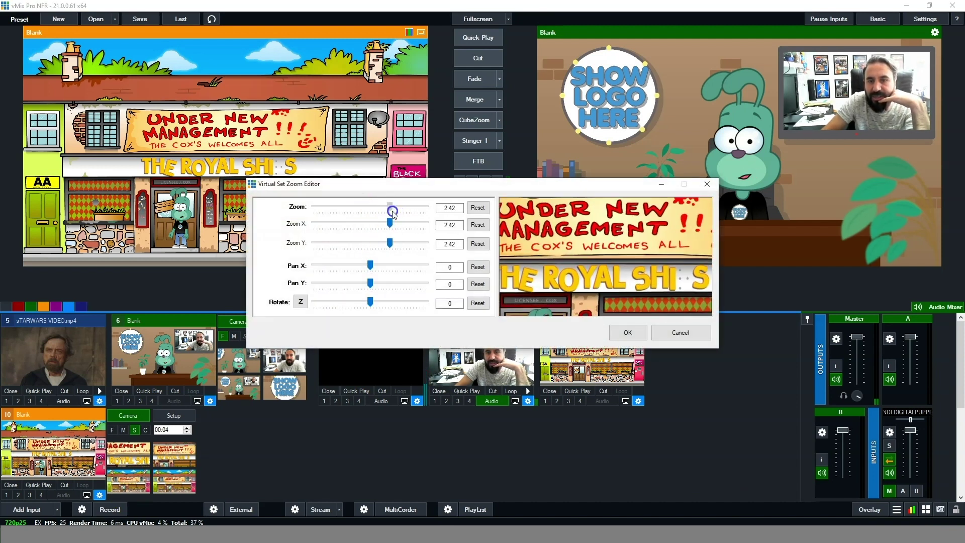
pyautogui.moveTo(370, 266); pyautogui.dragTo(409, 271)
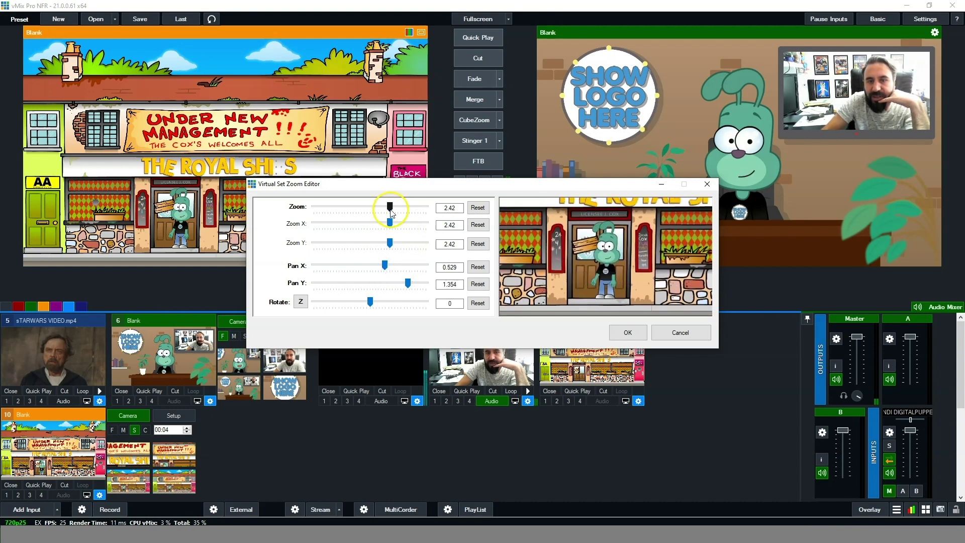
pyautogui.moveTo(389, 207); pyautogui.dragTo(392, 210)
pyautogui.moveTo(392, 243); pyautogui.dragTo(393, 245)
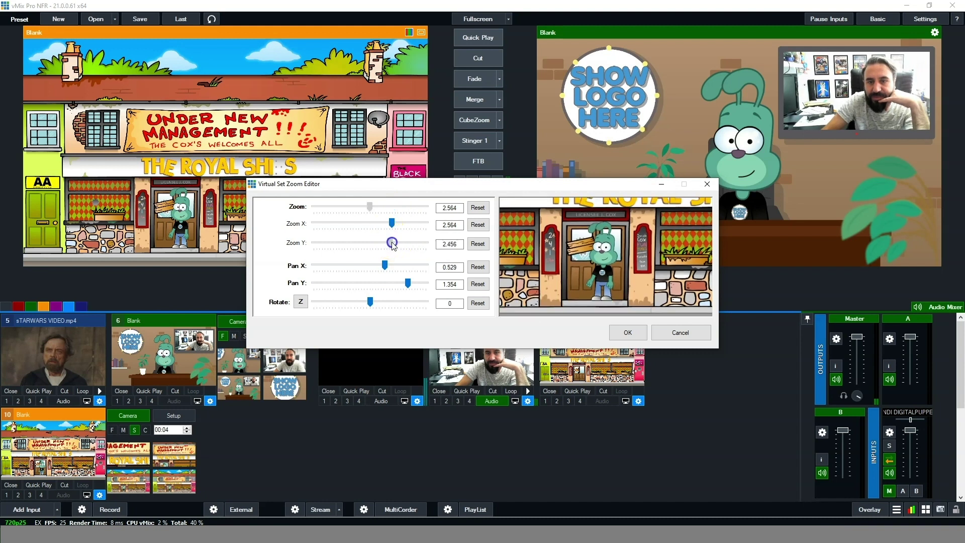
pyautogui.click(478, 244)
pyautogui.click(477, 225)
pyautogui.moveTo(366, 208); pyautogui.dragTo(395, 207)
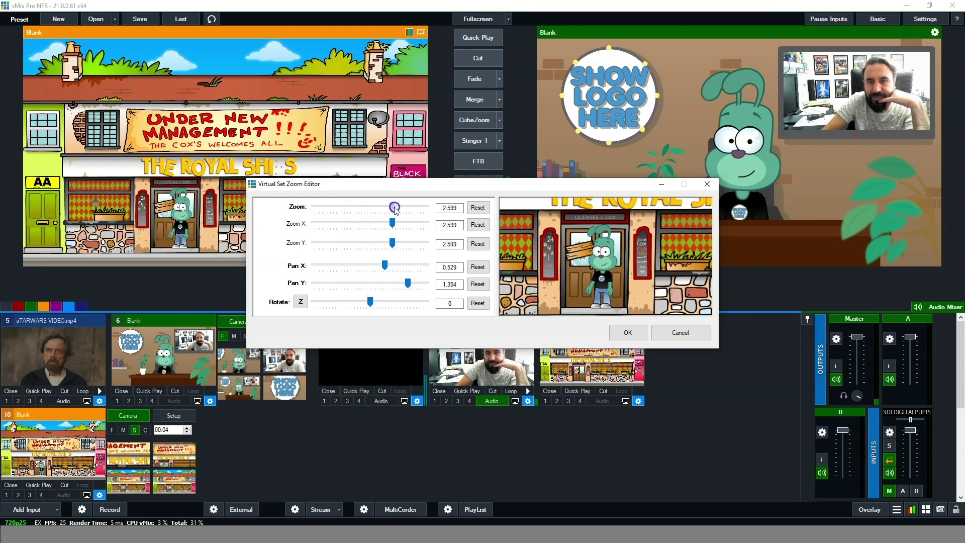
pyautogui.click(628, 332)
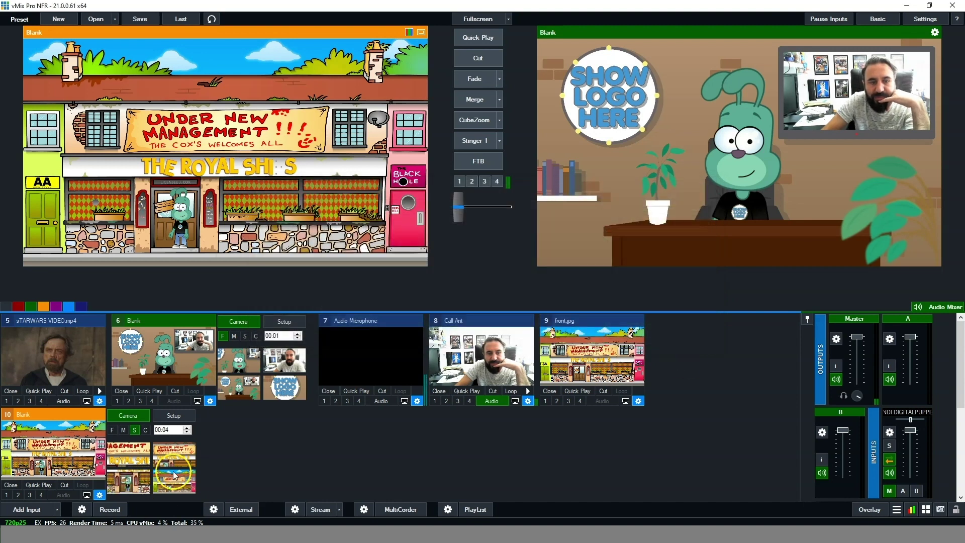
# Set another angle to a 4.355-zoom close-up of the puppet under the licensee sign, Pan X 0.957, Pan Y 2
pyautogui.click(173, 463)
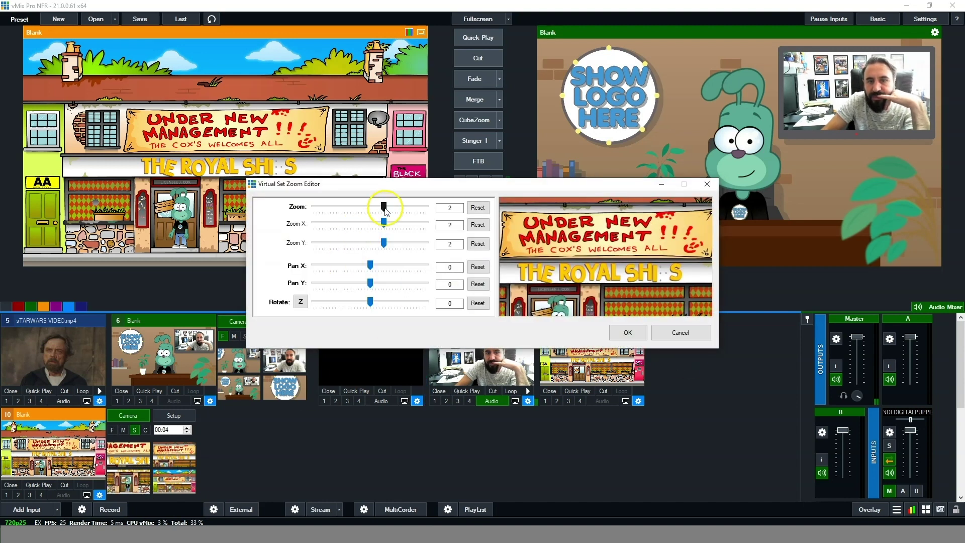
pyautogui.moveTo(401, 210); pyautogui.dragTo(405, 212)
pyautogui.moveTo(373, 272); pyautogui.dragTo(395, 267)
pyautogui.moveTo(404, 206); pyautogui.dragTo(417, 207)
pyautogui.click(410, 265)
pyautogui.moveTo(415, 285); pyautogui.dragTo(446, 284)
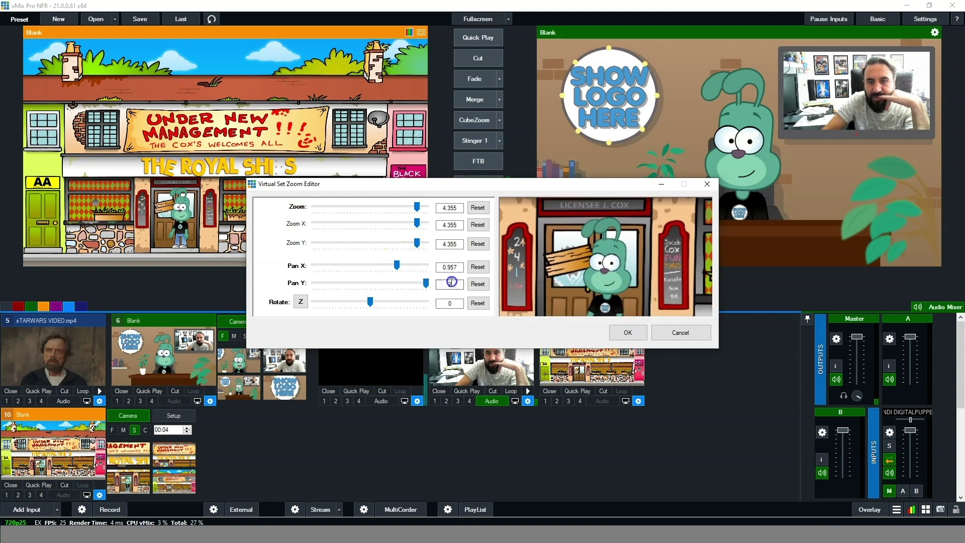
pyautogui.click(628, 333)
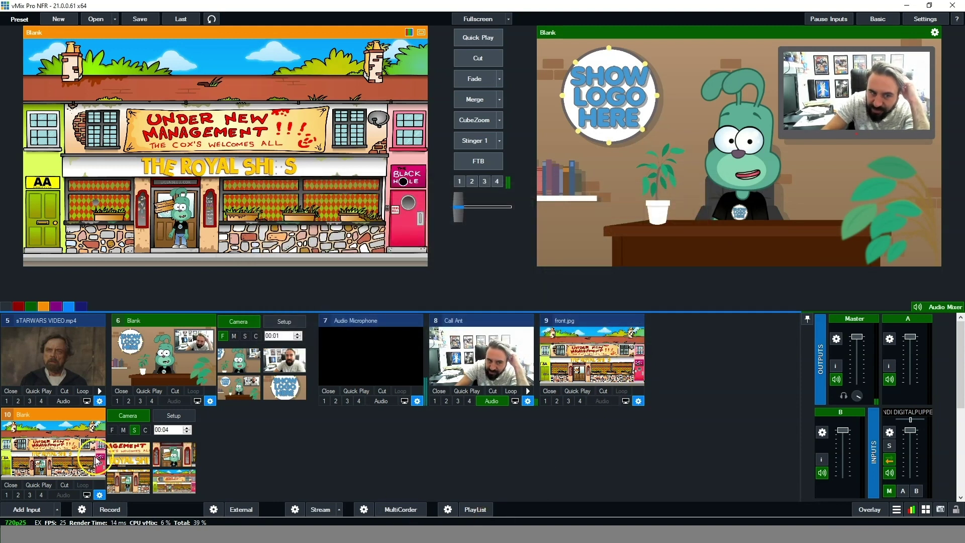
# Put the pub scene on air and cut between door close-up, wider door view and pub sign close-up
pyautogui.click(35, 485)
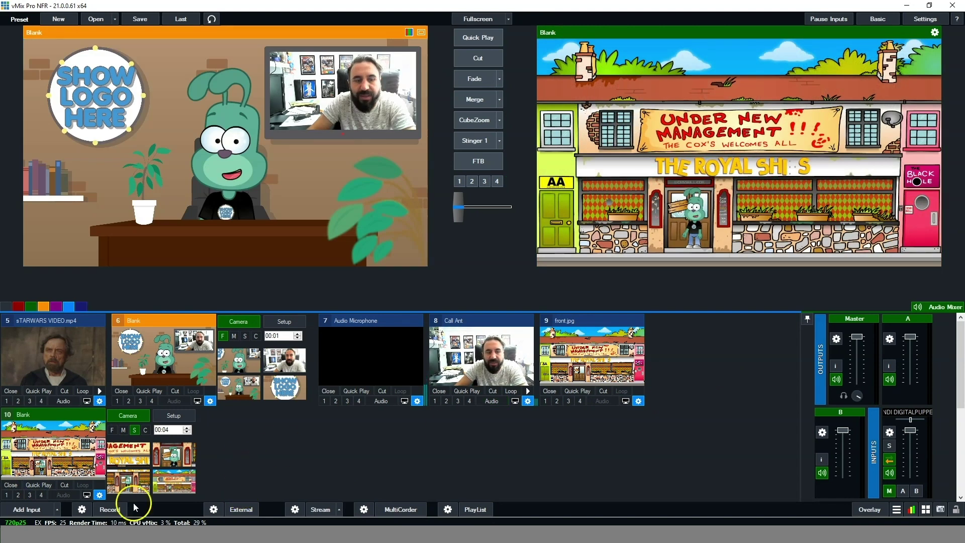
pyautogui.rightClick(129, 480)
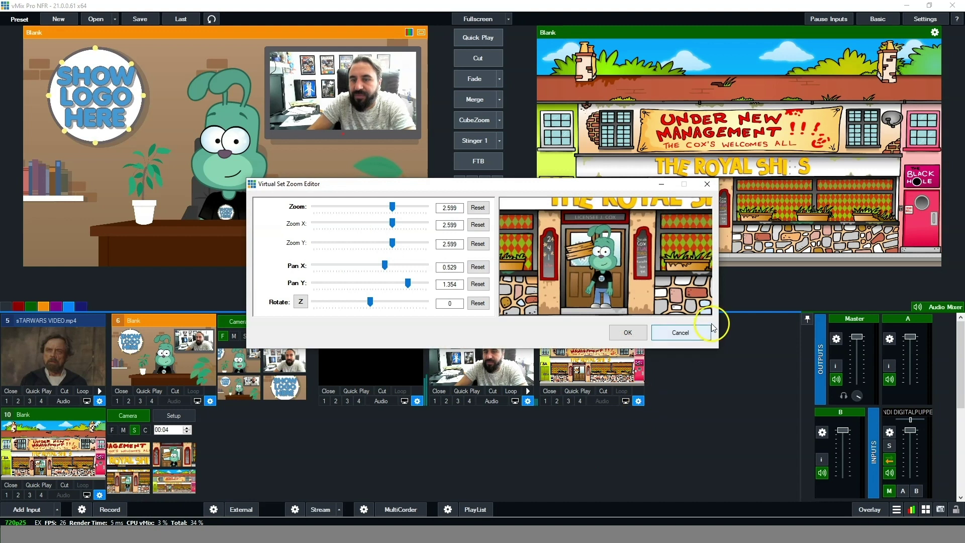
pyautogui.click(681, 332)
pyautogui.click(127, 495)
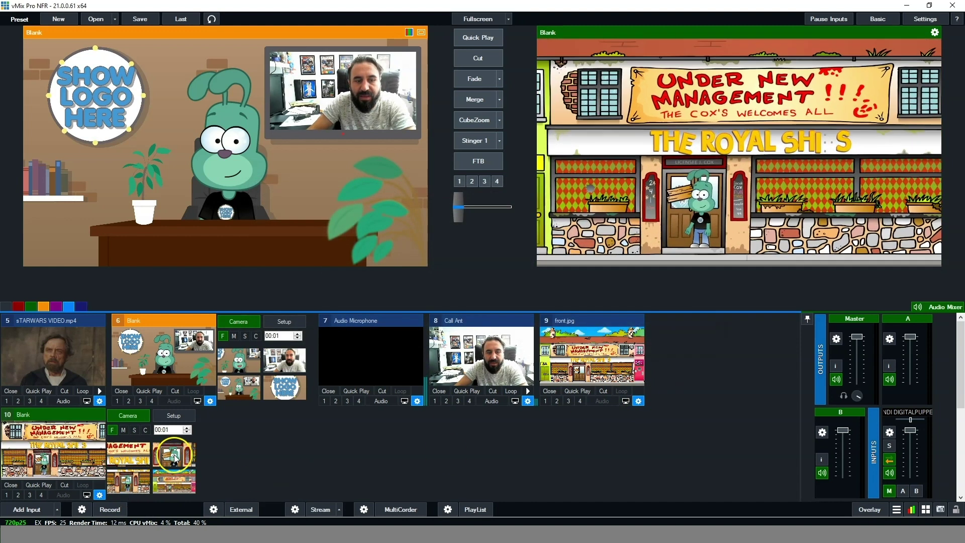
pyautogui.click(179, 455)
pyautogui.click(134, 480)
pyautogui.click(129, 454)
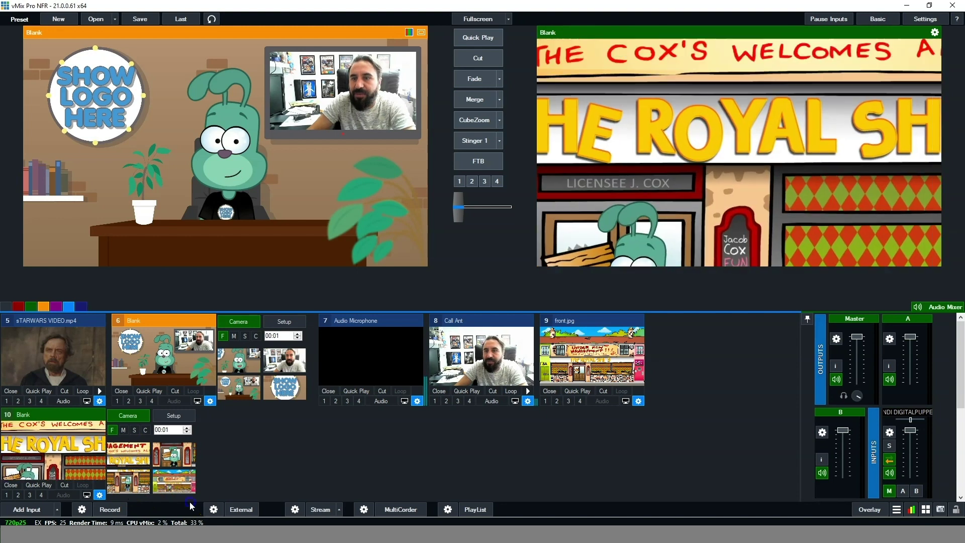
pyautogui.click(133, 485)
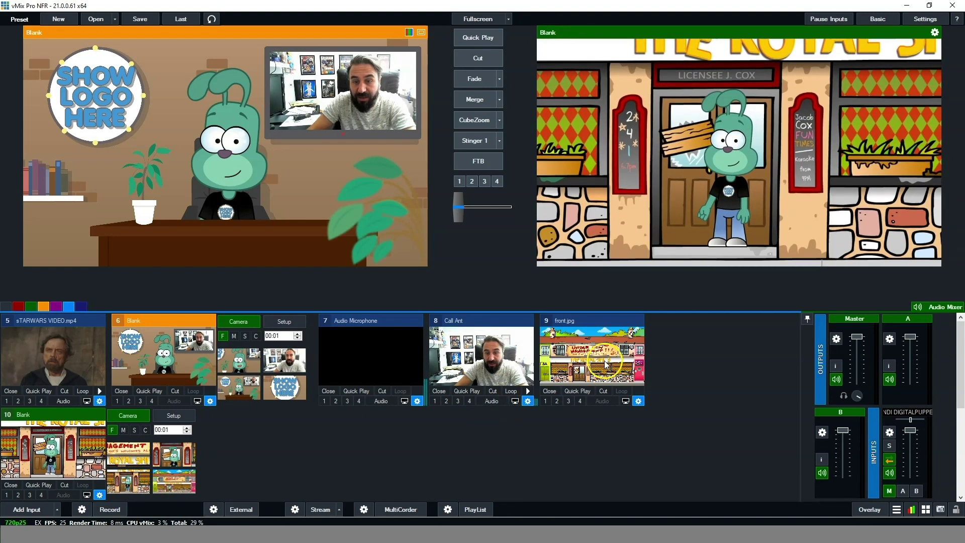
# Fade to the desk scene, take the pub puppet close-up live, then fade back to the desk
pyautogui.click(144, 392)
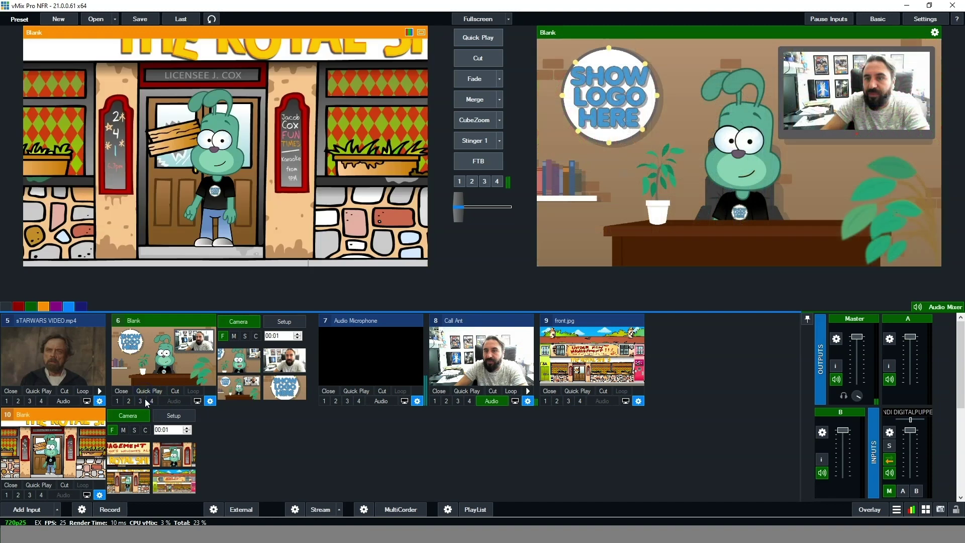
pyautogui.click(129, 460)
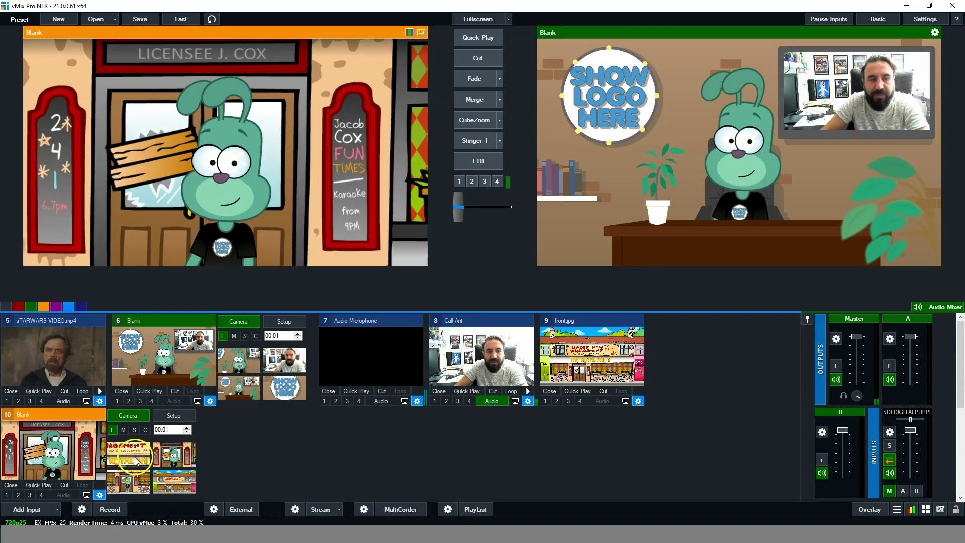
pyautogui.click(44, 485)
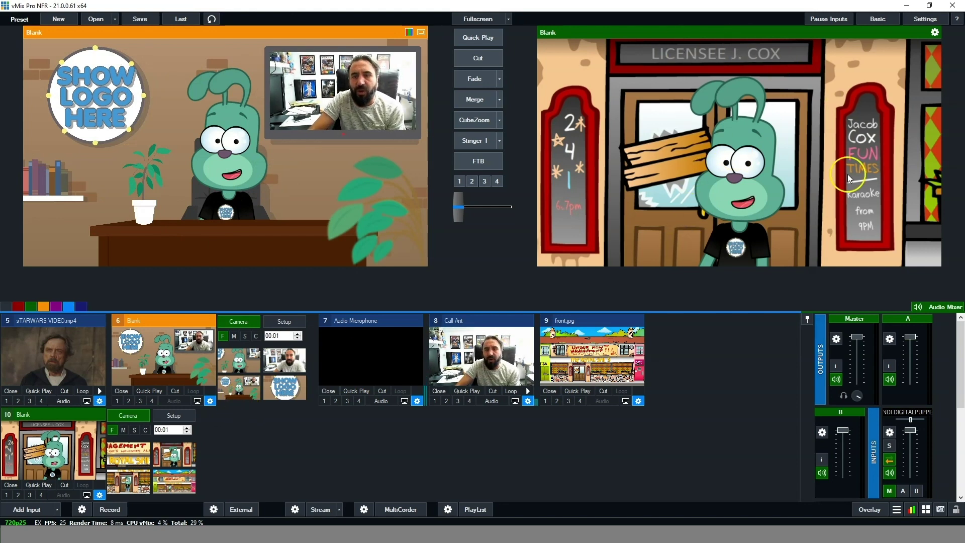
pyautogui.click(147, 391)
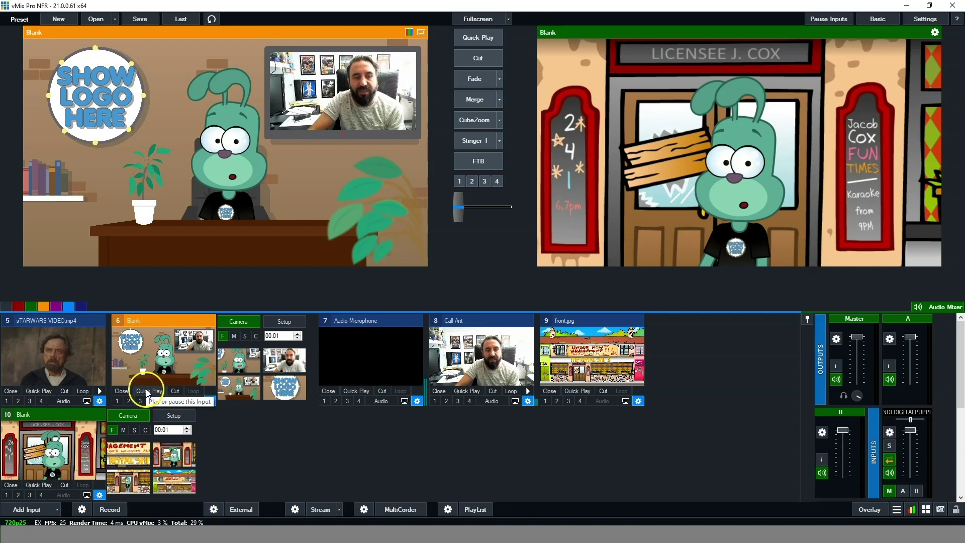